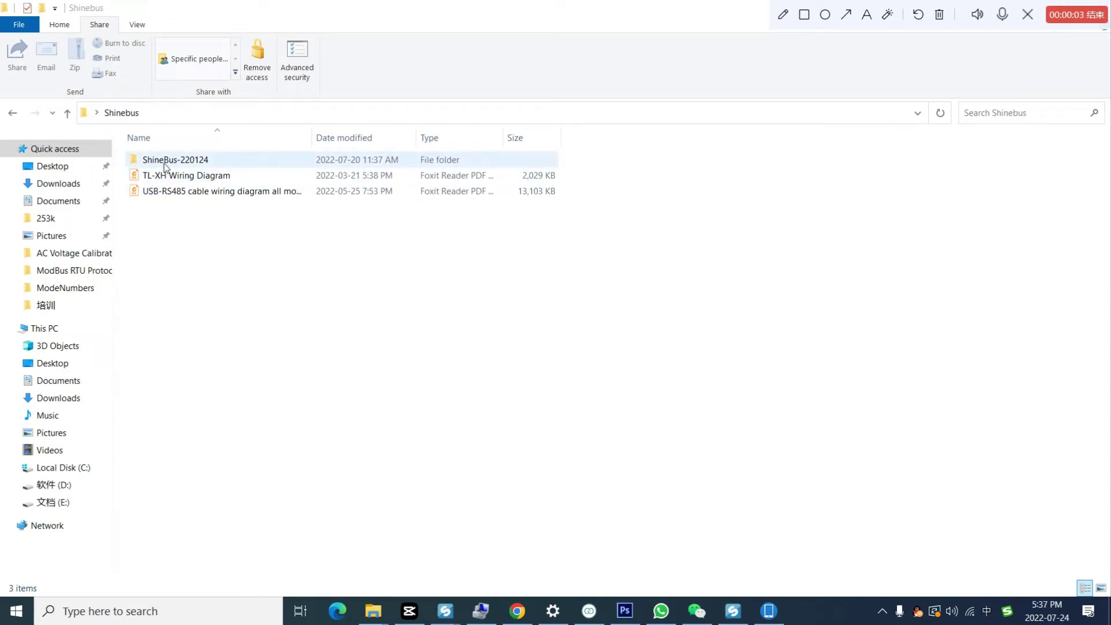
Step: Open the ShineBus-220124 folder and its inner ShineBus-220124 folder, then select ShineBus.exe
double_click(164, 165)
double_click(173, 162)
left_click(151, 291)
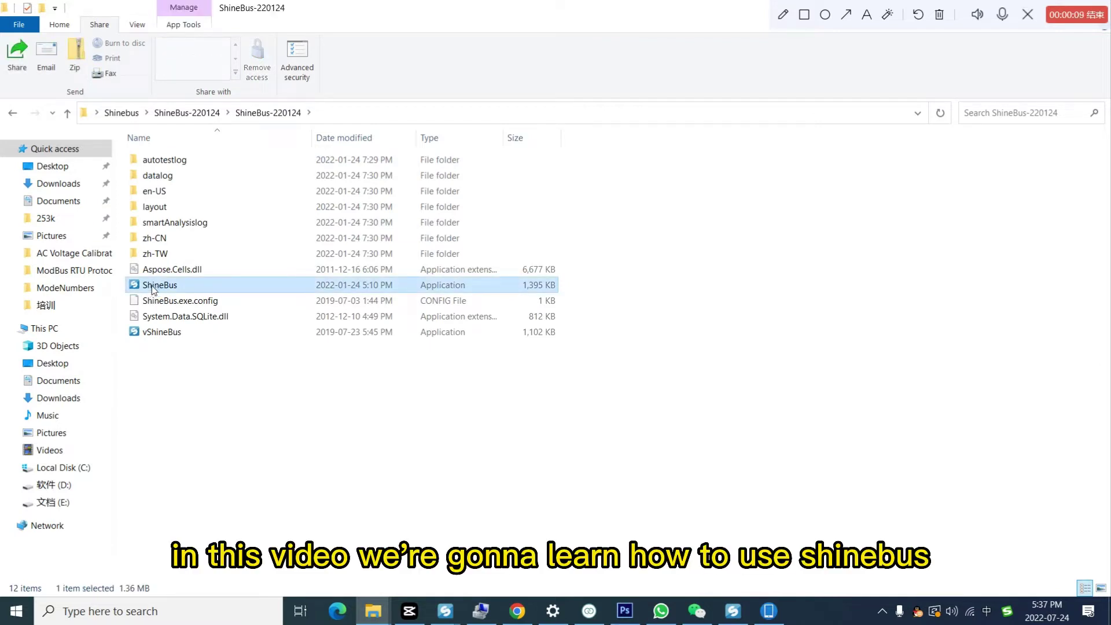
Step: Launch ShineBus, move its window slightly right, and toggle the dark theme on and back to light
double_click(154, 286)
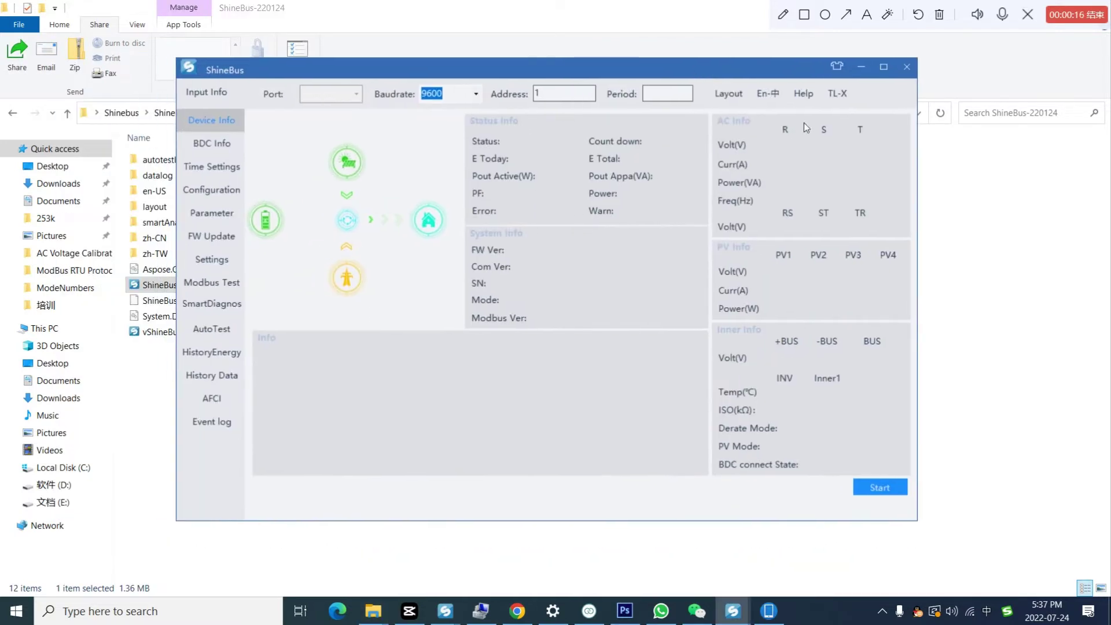
left_click_drag(575, 74, 605, 76)
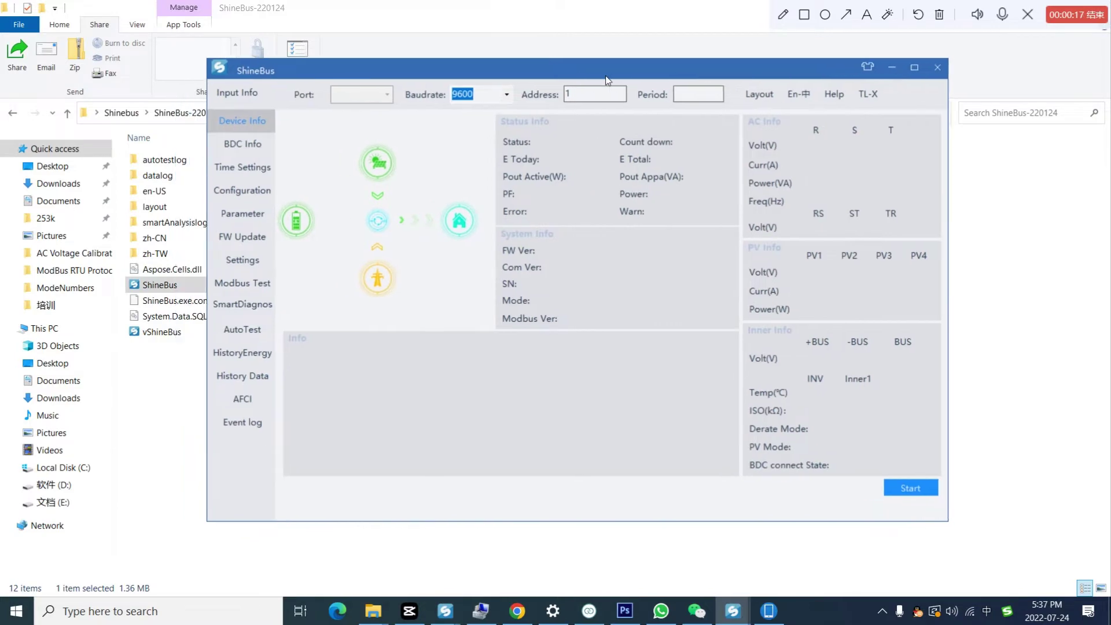
left_click(862, 70)
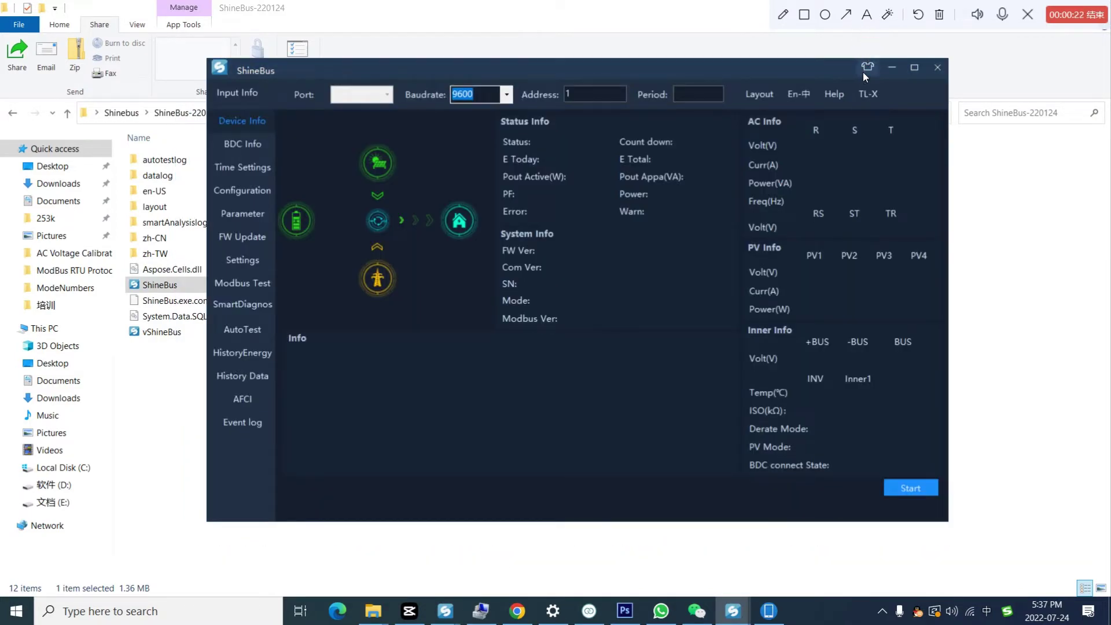
left_click(863, 70)
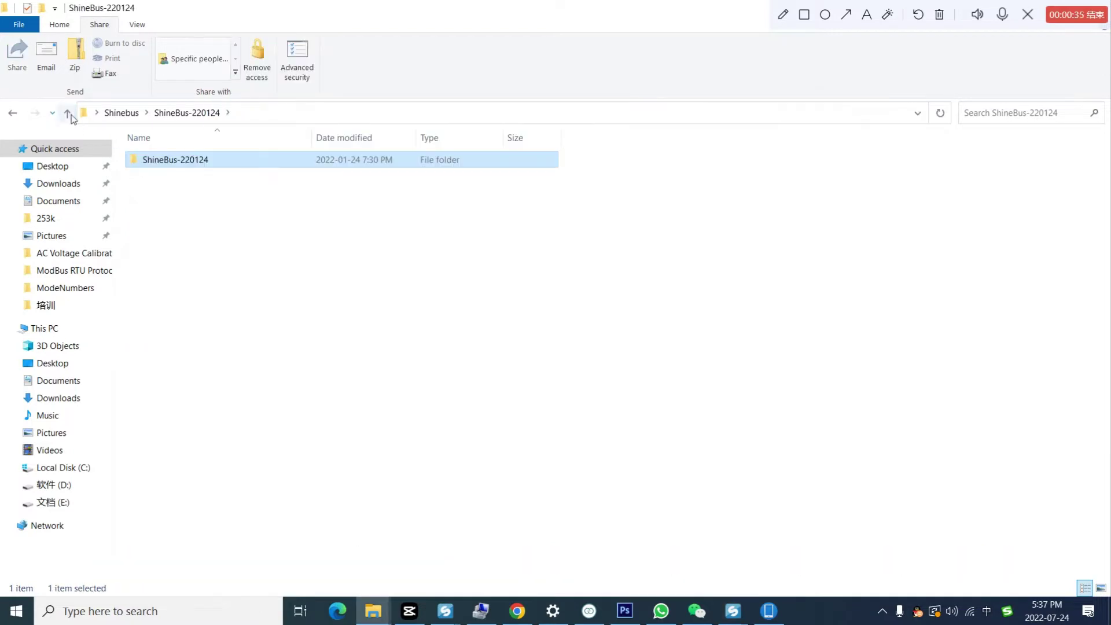
Step: Open the USB-RS485 cable wiring diagram PDF and draw a red box on the diagram
left_click(68, 113)
left_click(178, 191)
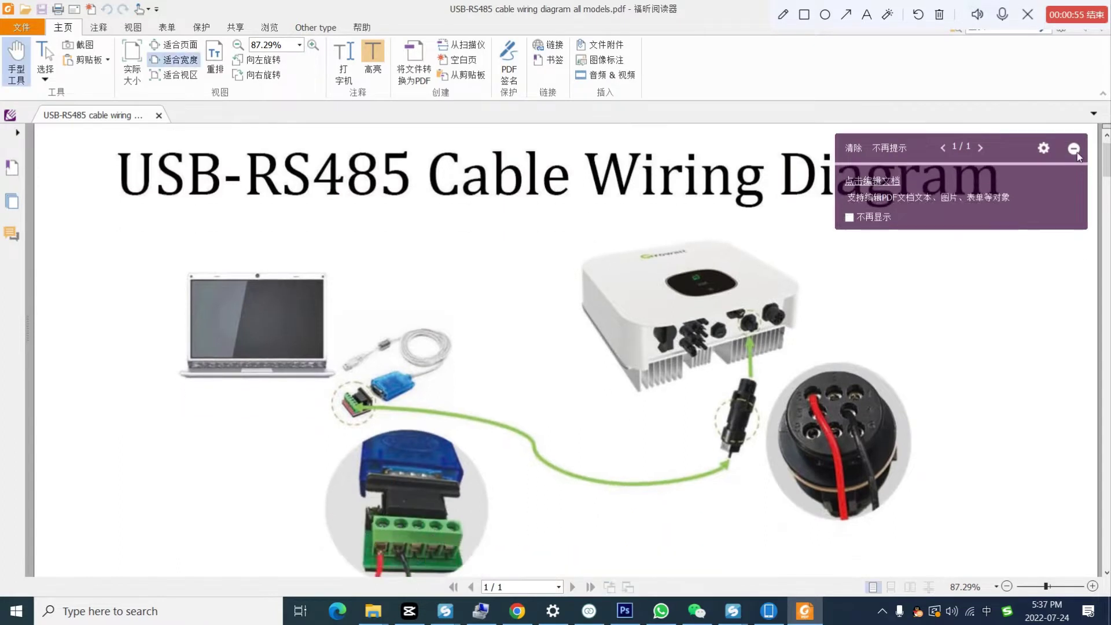
scroll(674, 287, "down", 3)
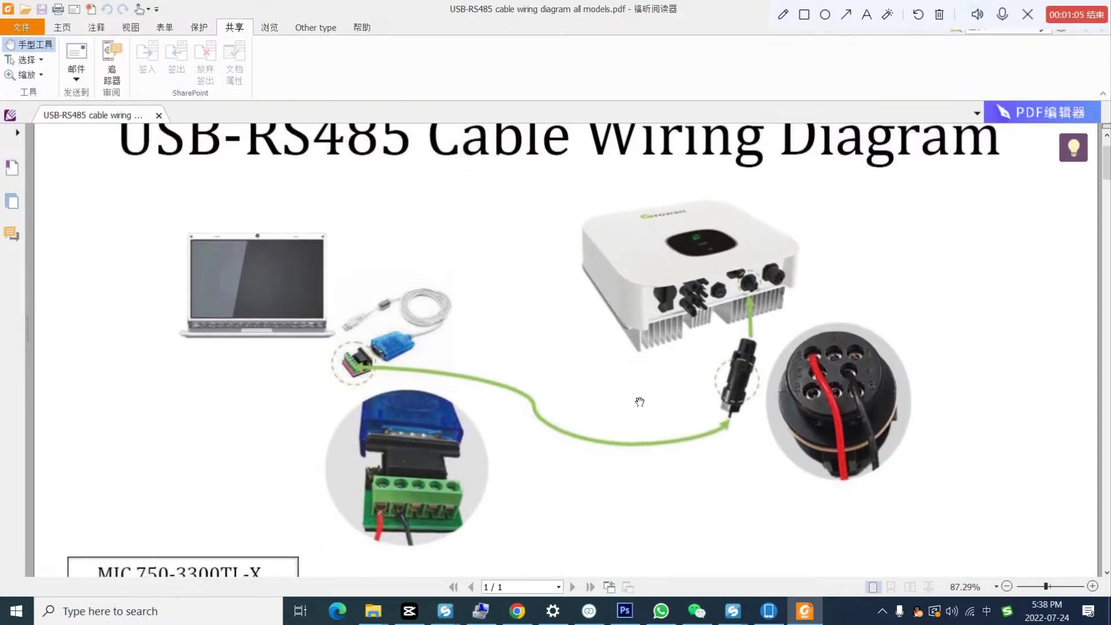
scroll(208, 256, "down", 1)
mouse_move(148, 213)
left_mouse_down()
mouse_move(360, 338)
mouse_move(340, 355)
mouse_move(427, 395)
left_mouse_up()
Step: Point a red arrow at the green cable and label it 'rs485 Cable'
left_click(825, 15)
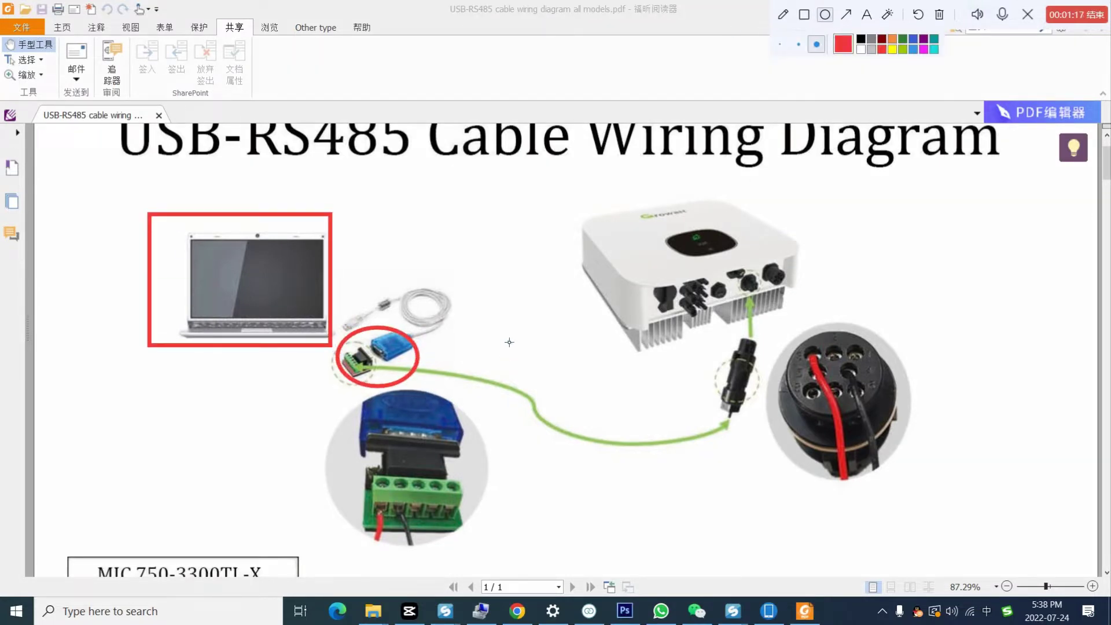
left_click(847, 15)
left_click_drag(652, 490, 652, 455)
left_click(867, 16)
left_click(631, 508)
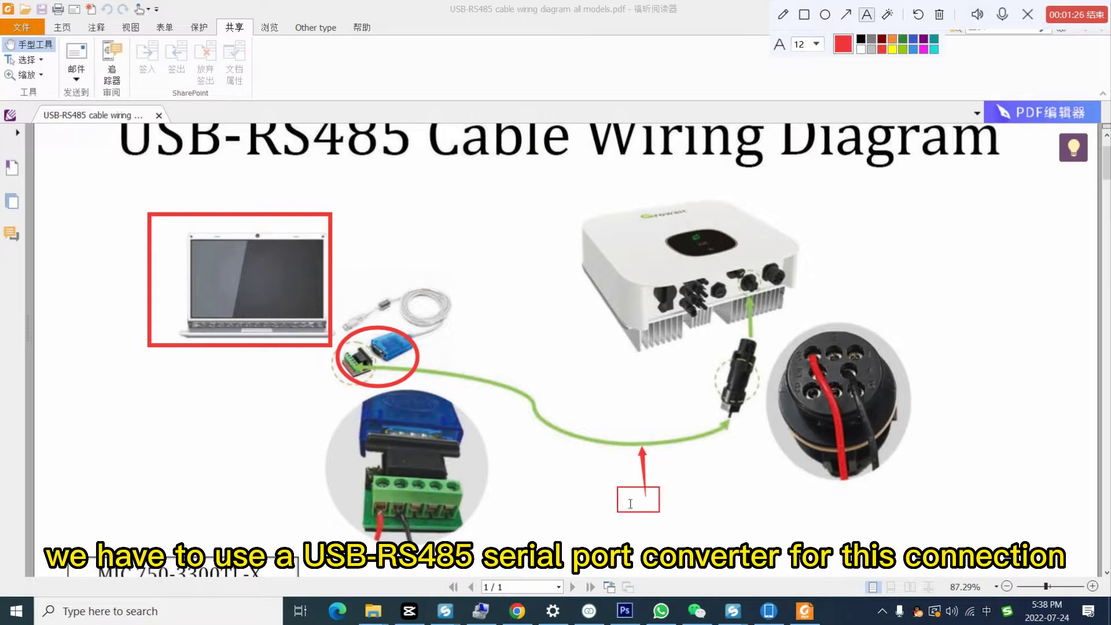
type("rs485 Cable")
left_click(893, 234)
Step: Circle the black connector in red and add an 'R/S+' label beside the adapter
left_click(825, 14)
left_click_drag(713, 339, 760, 423)
left_click(867, 16)
left_click(311, 472)
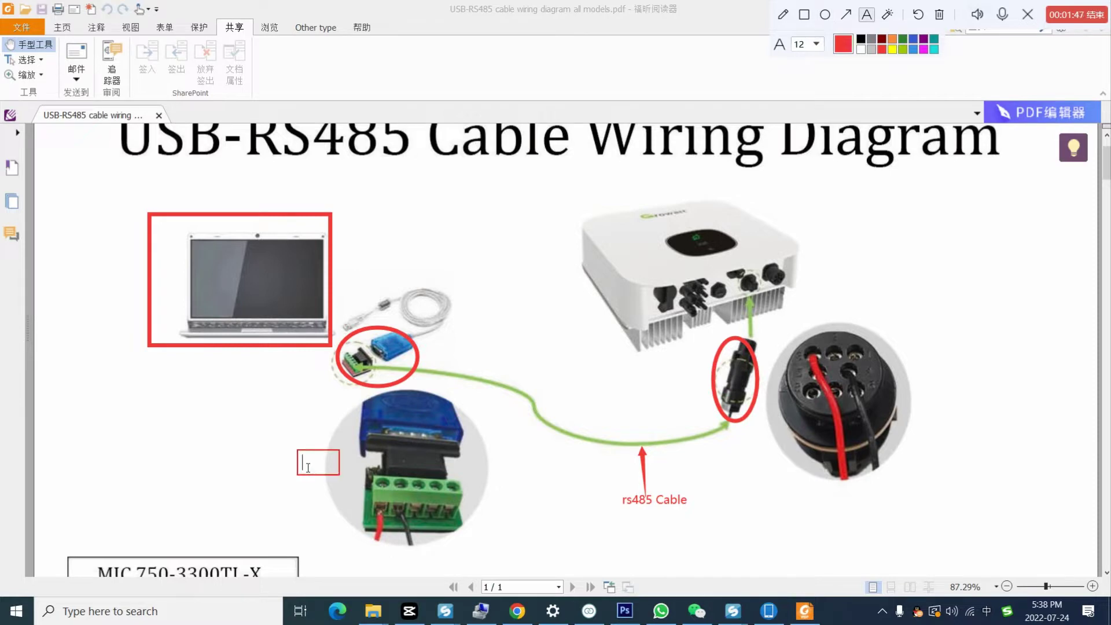
type("R/S+")
Step: Draw an arrow from R/S+ to the terminal block and add an 'R/S-' label
left_click(846, 14)
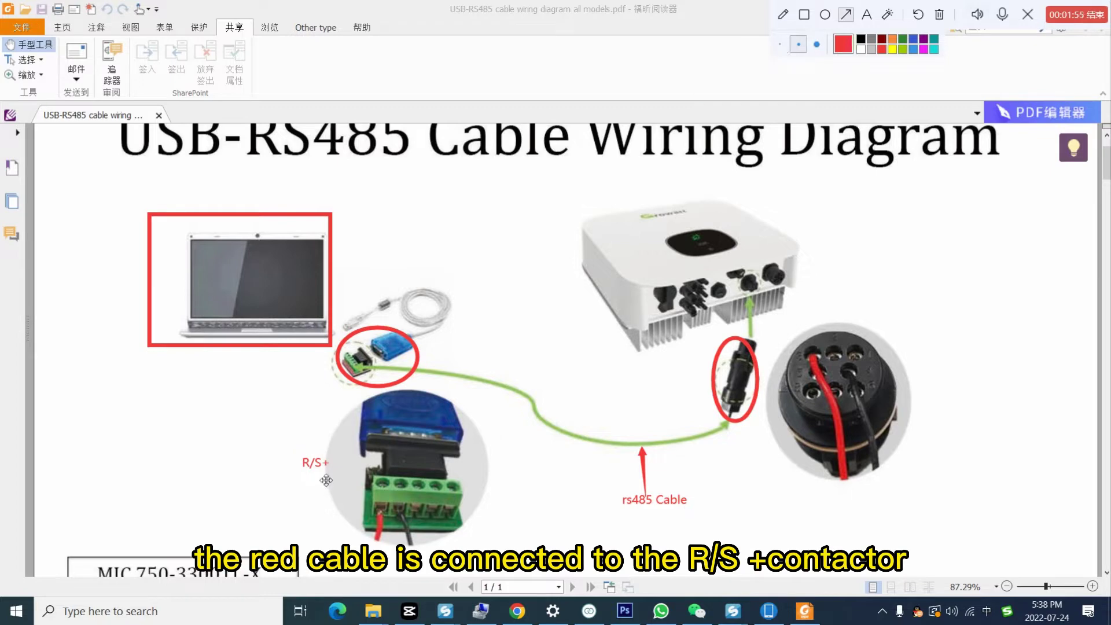
left_click_drag(325, 478, 381, 518)
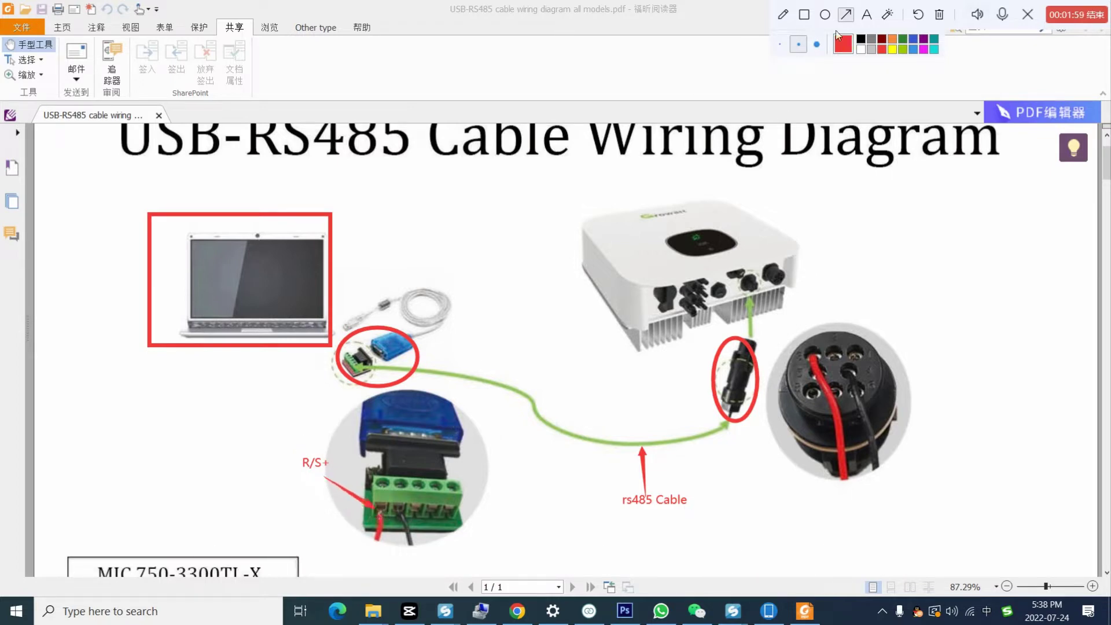
left_click(867, 15)
left_click(341, 439)
type("R/S-")
left_click_drag(341, 439, 326, 432)
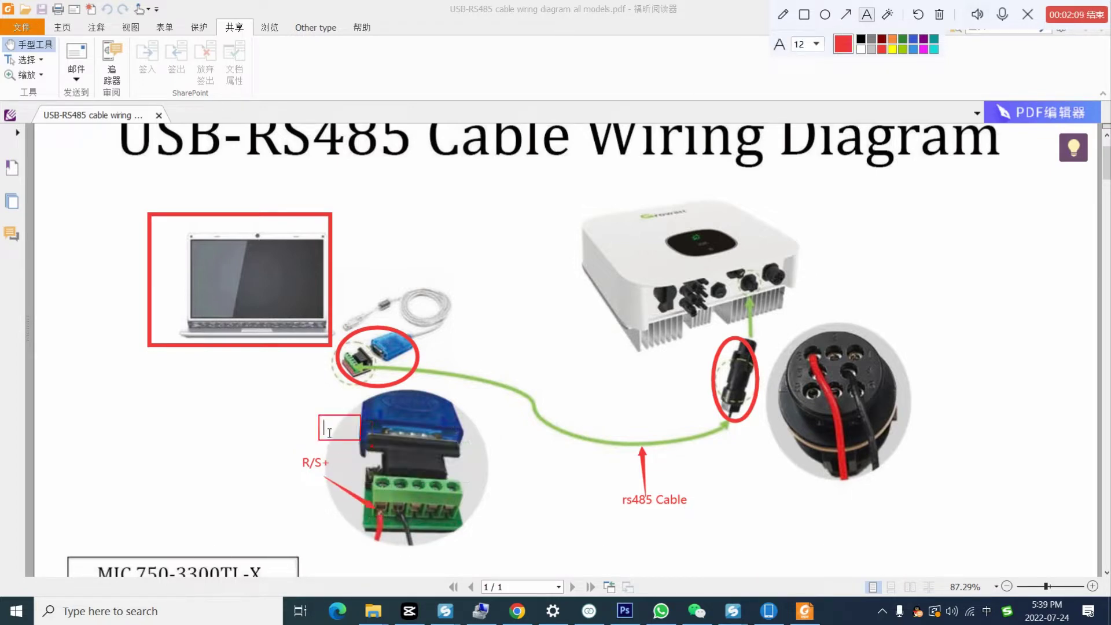
type("R/S-")
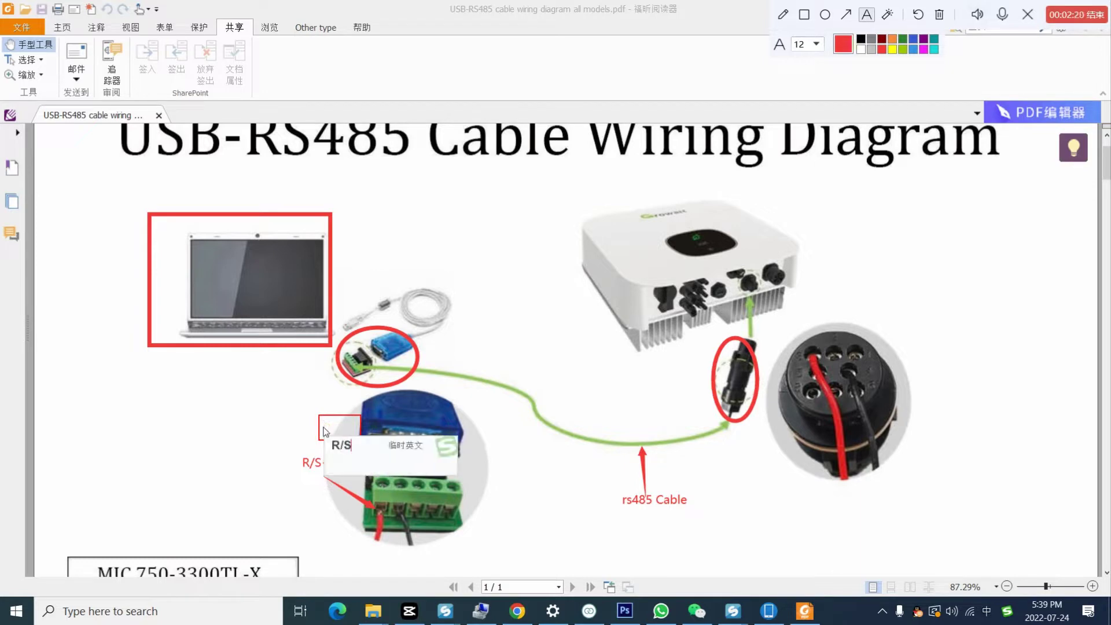
Step: Draw an arrow from R/S- and adjust it to point at the lower terminal
left_click(846, 15)
left_click_drag(349, 445, 402, 481)
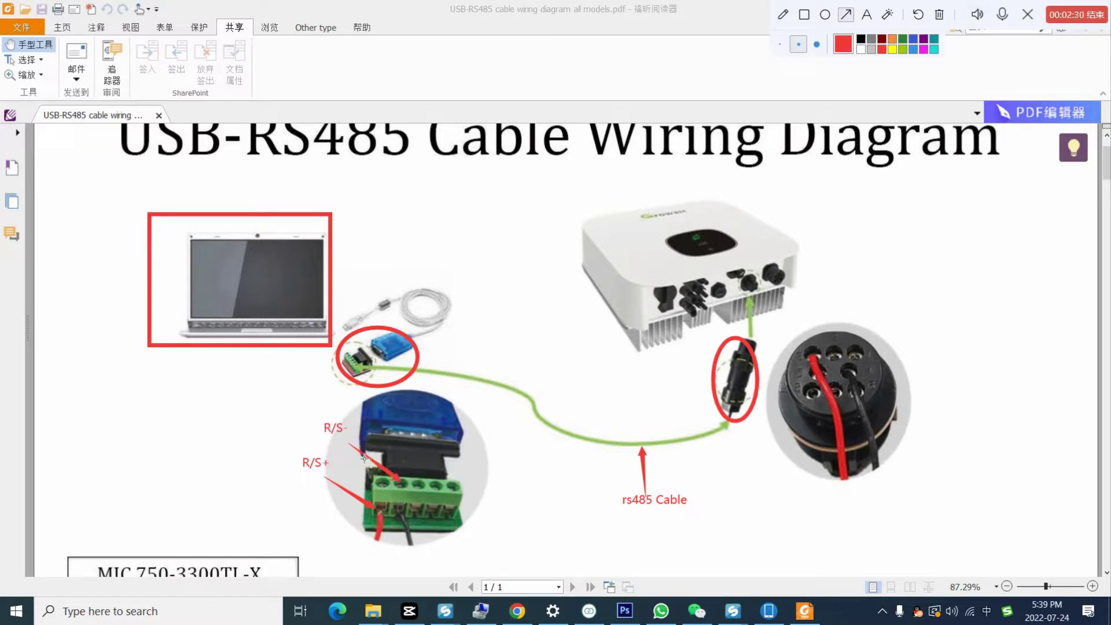
left_click_drag(349, 445, 347, 437)
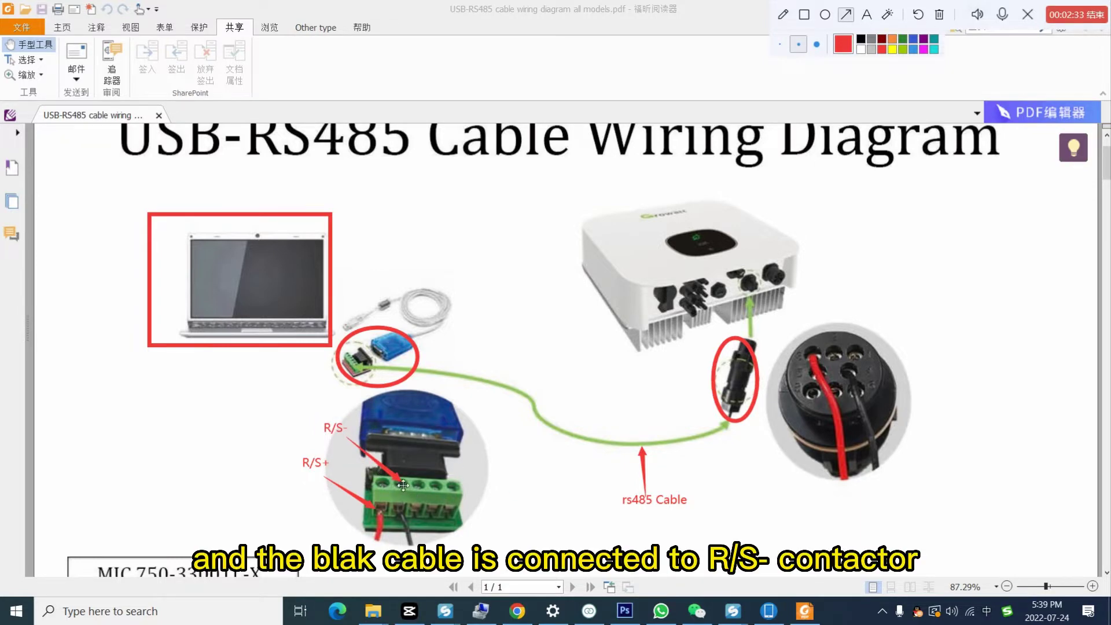
left_click_drag(404, 489, 404, 512)
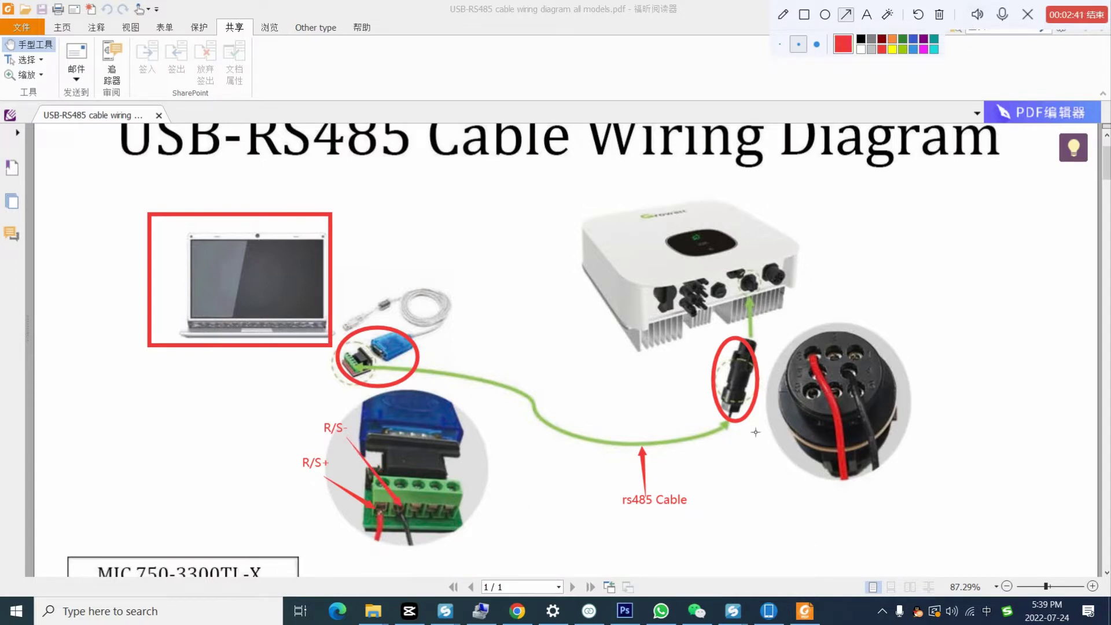
Step: Draw an arrow from the terminal block to the round connector and label it 'Pin3'
left_click_drag(380, 524, 825, 353)
left_click(870, 17)
left_click(812, 318)
type("Pin3")
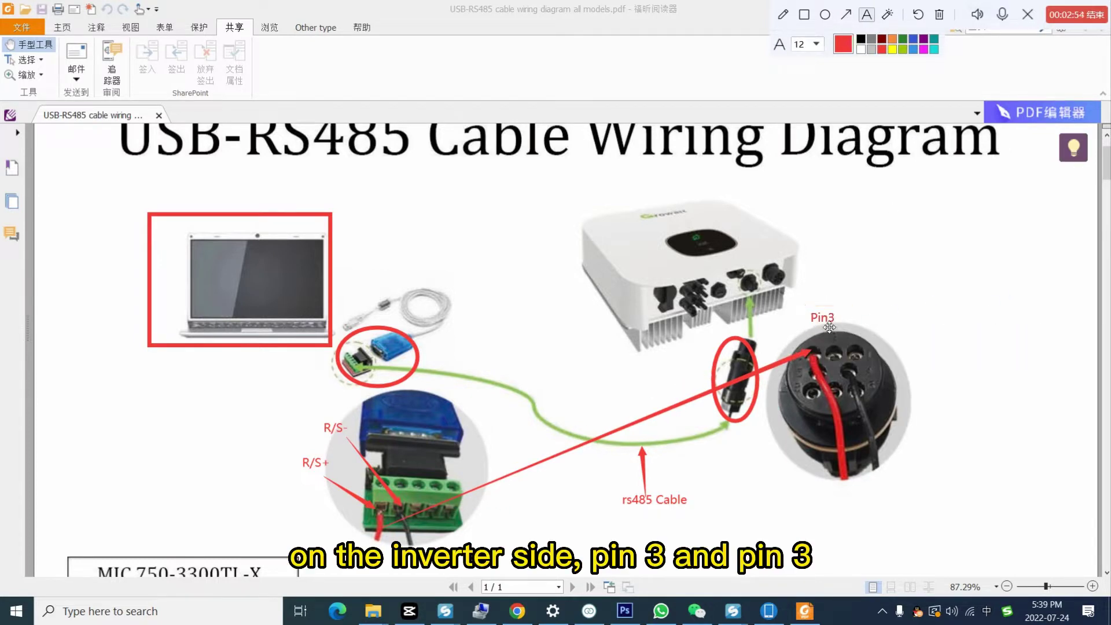
left_click_drag(847, 324, 837, 344)
Step: Draw a second arrow to the connector's black pin and label it 'Pin4'
left_click(846, 14)
mouse_move(413, 538)
left_mouse_down()
mouse_move(865, 400)
mouse_move(861, 378)
left_mouse_up()
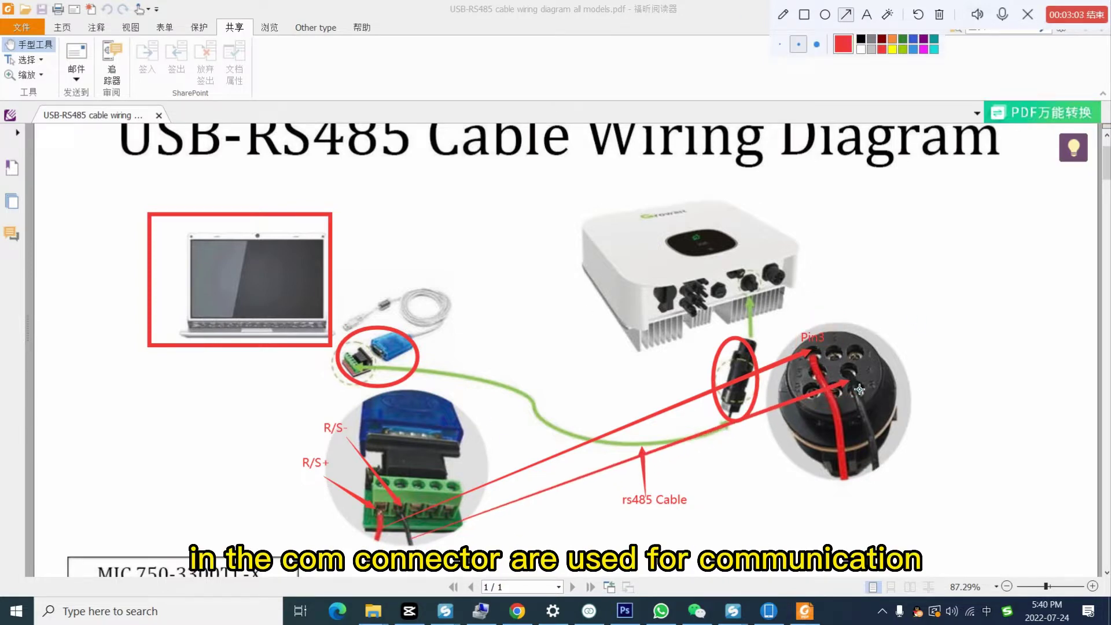
left_click(866, 15)
left_click(868, 376)
type("Pin4")
left_click_drag(888, 372, 887, 375)
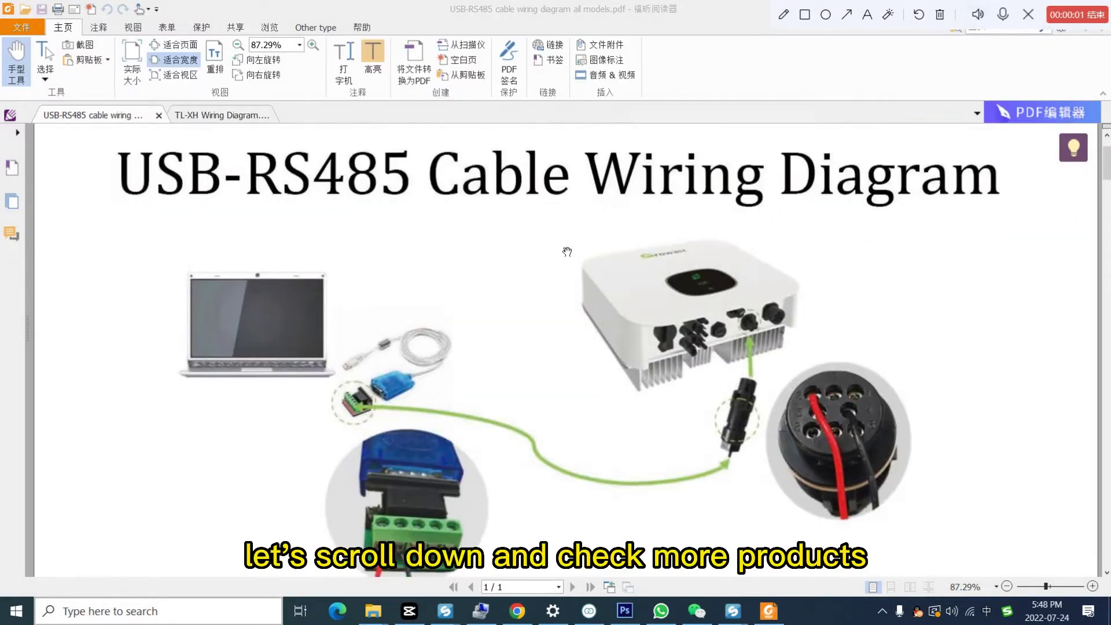
Step: Scroll past the MIC and MIN sections to the MID 25-40KTL3-X COM pin table
scroll(565, 250, "down", 2)
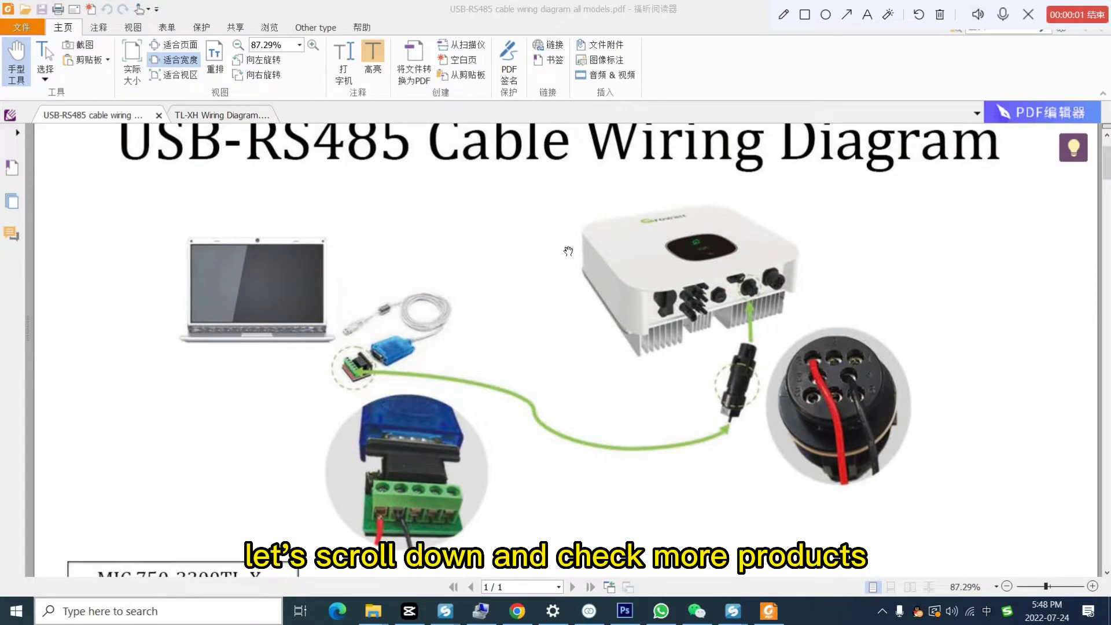
scroll(521, 347, "down", 5)
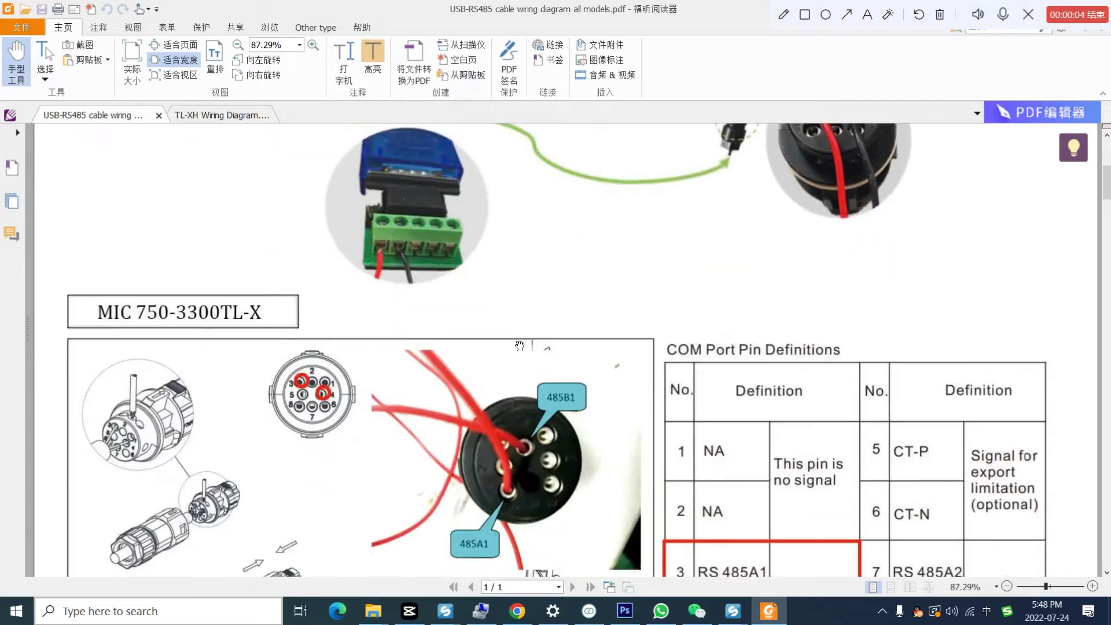
scroll(520, 350, "down", 3)
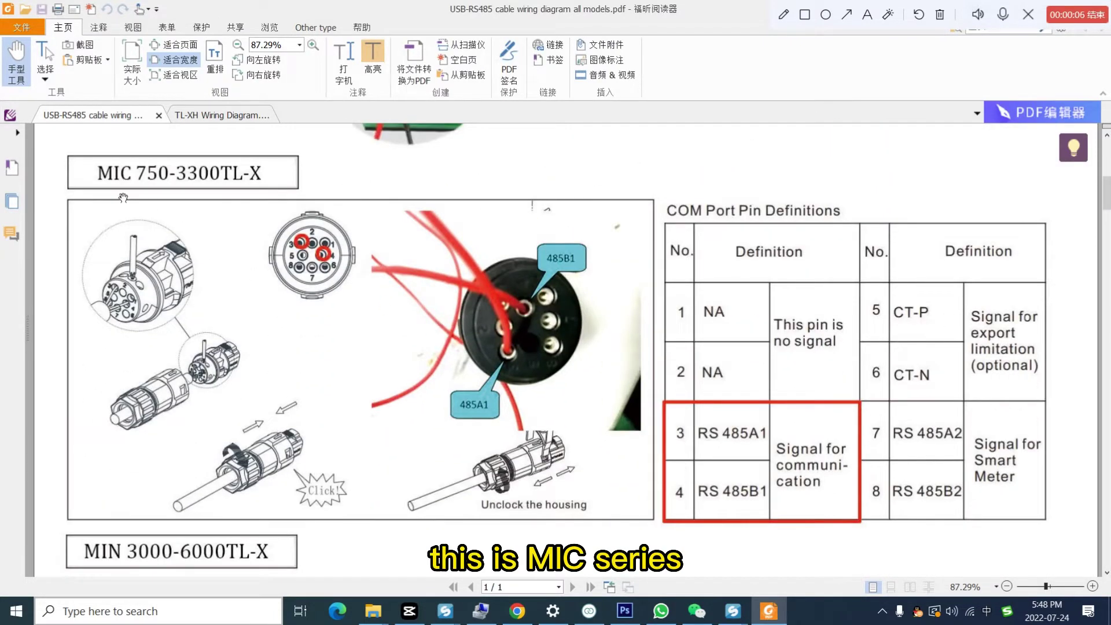
left_click_drag(806, 399, 804, 318)
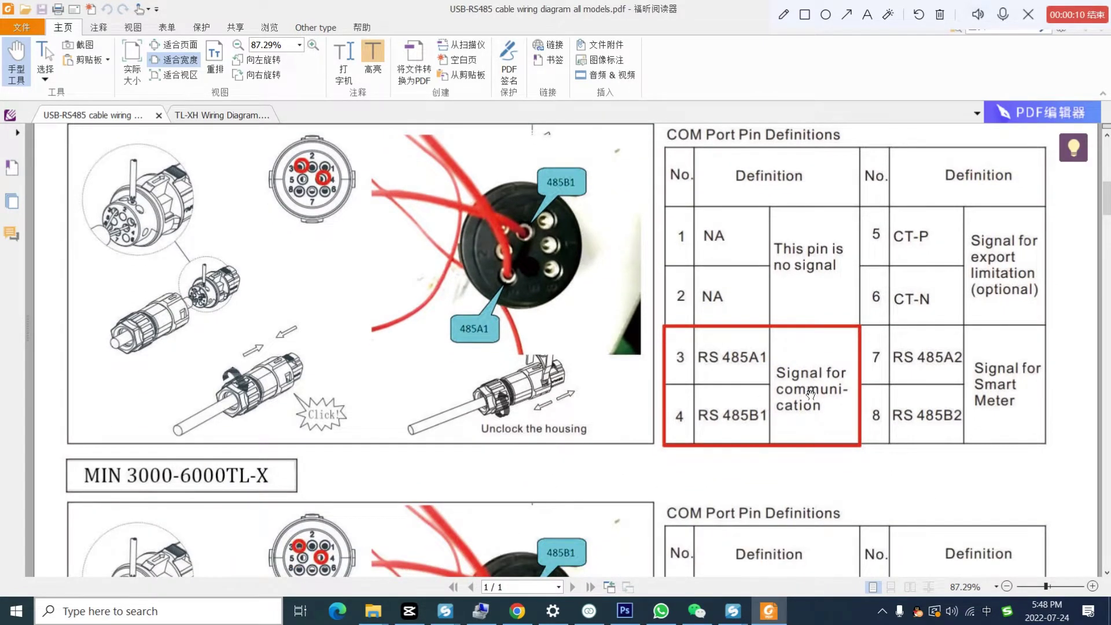
left_click_drag(811, 395, 813, 355)
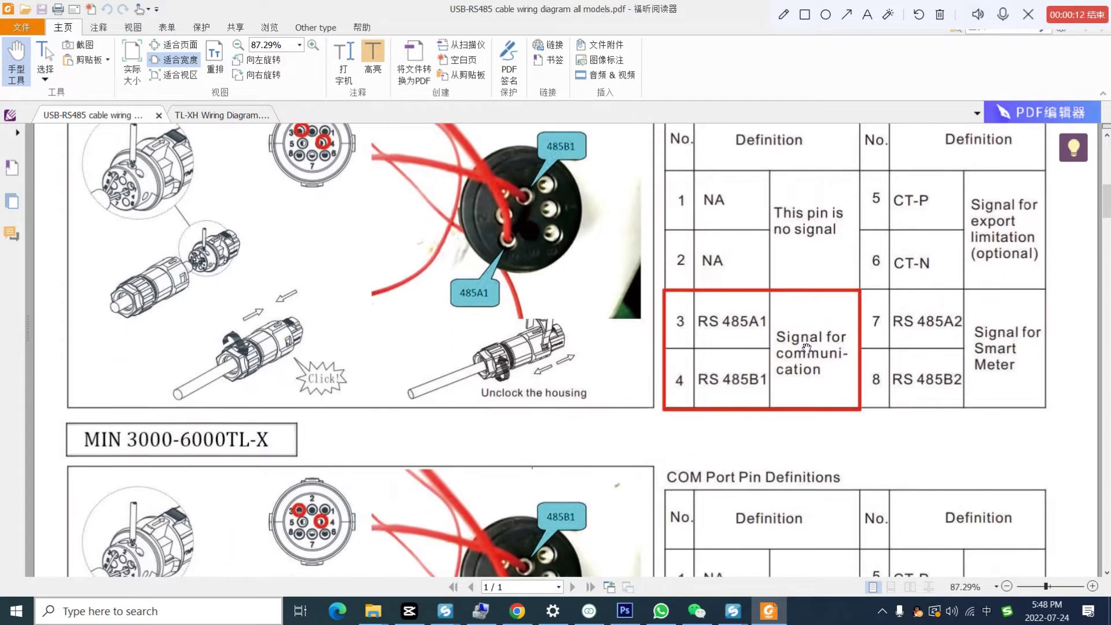
scroll(771, 384, "down", 3)
scroll(771, 384, "down", 3)
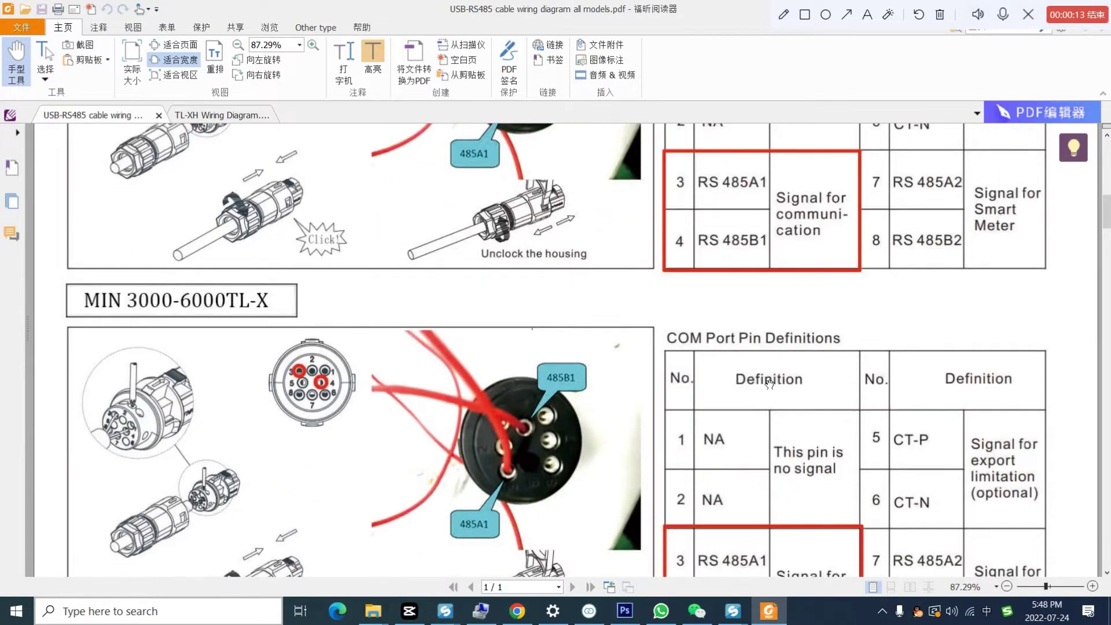
scroll(769, 381, "up", 3)
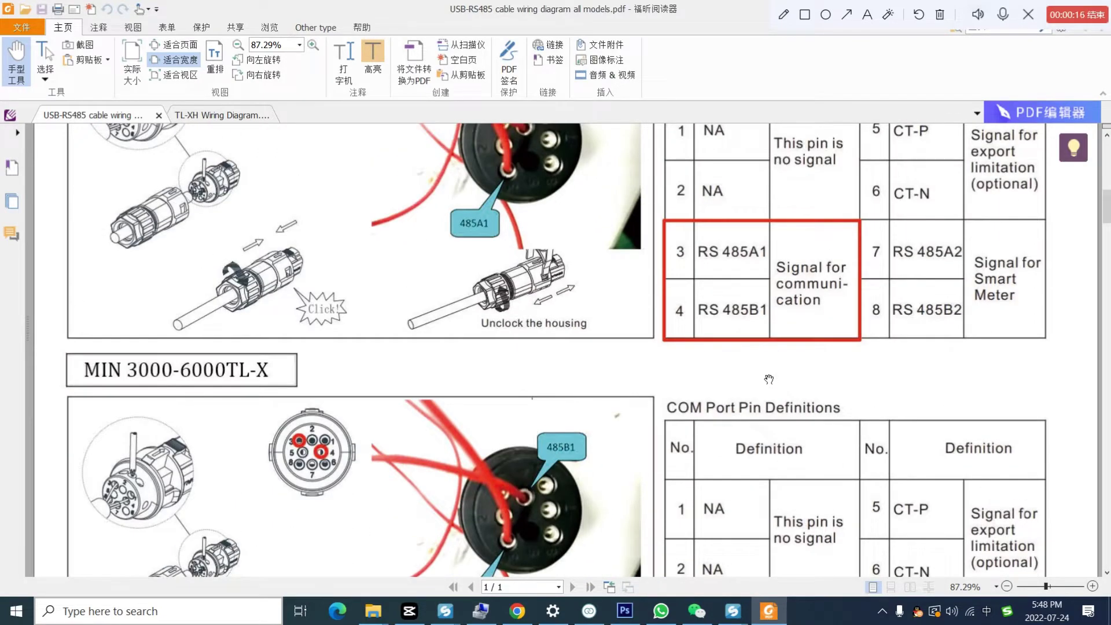
scroll(769, 380, "down", 8)
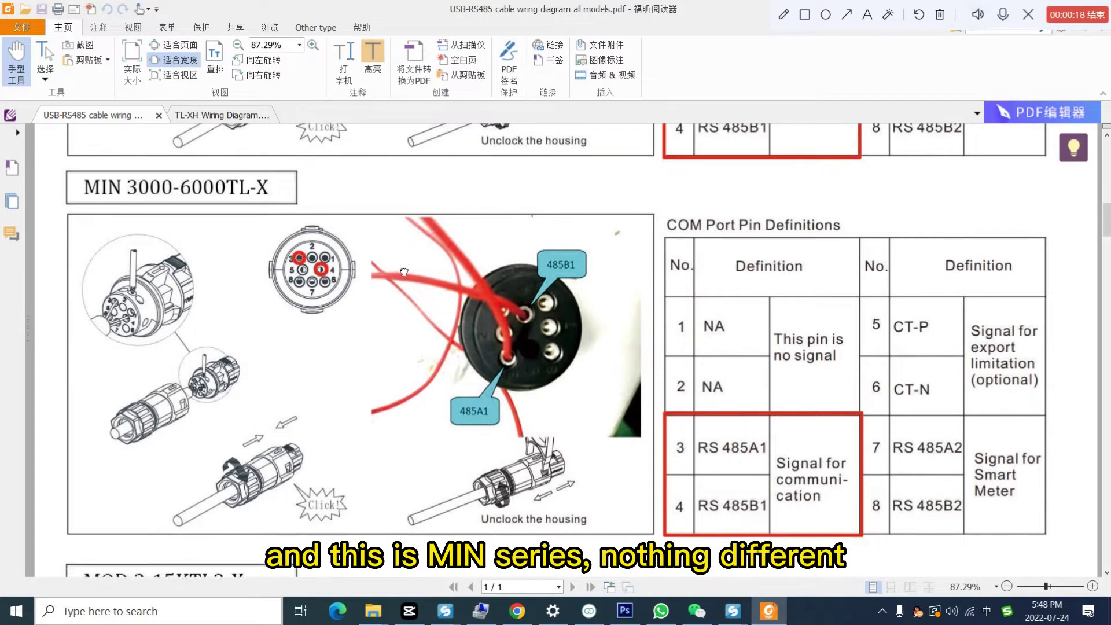
scroll(782, 362, "down", 2)
scroll(695, 365, "down", 8)
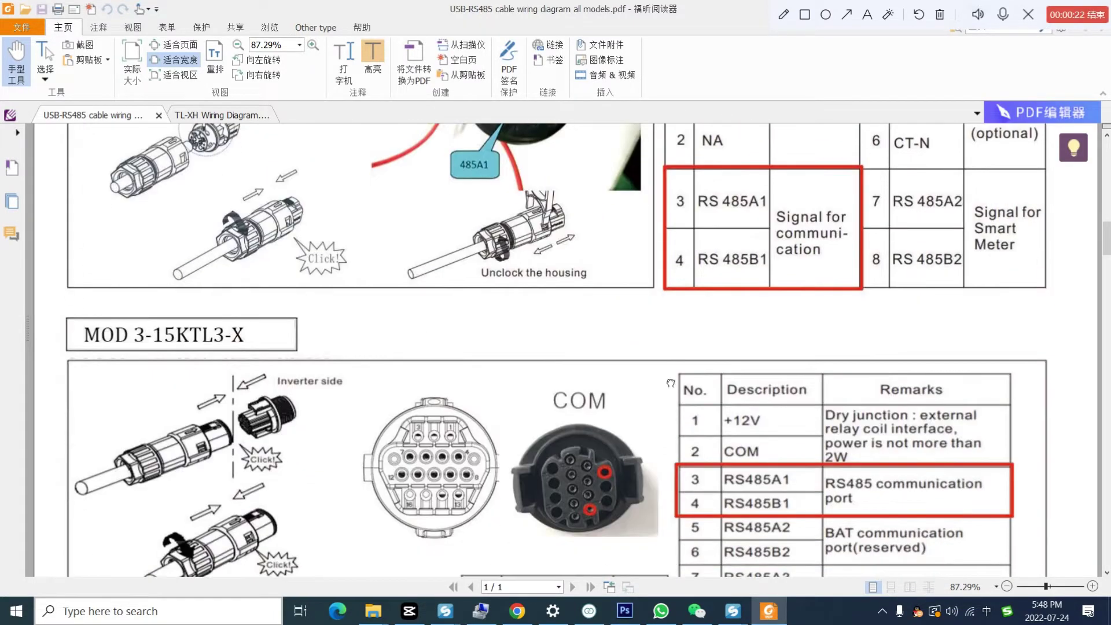
scroll(670, 339, "down", 7)
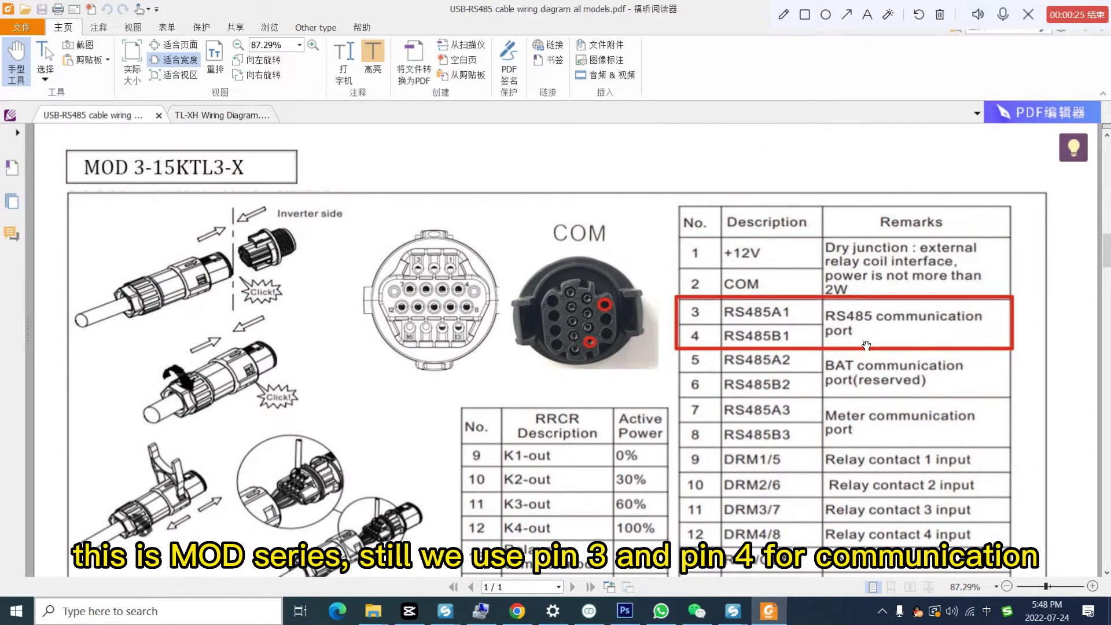
scroll(603, 427, "down", 20)
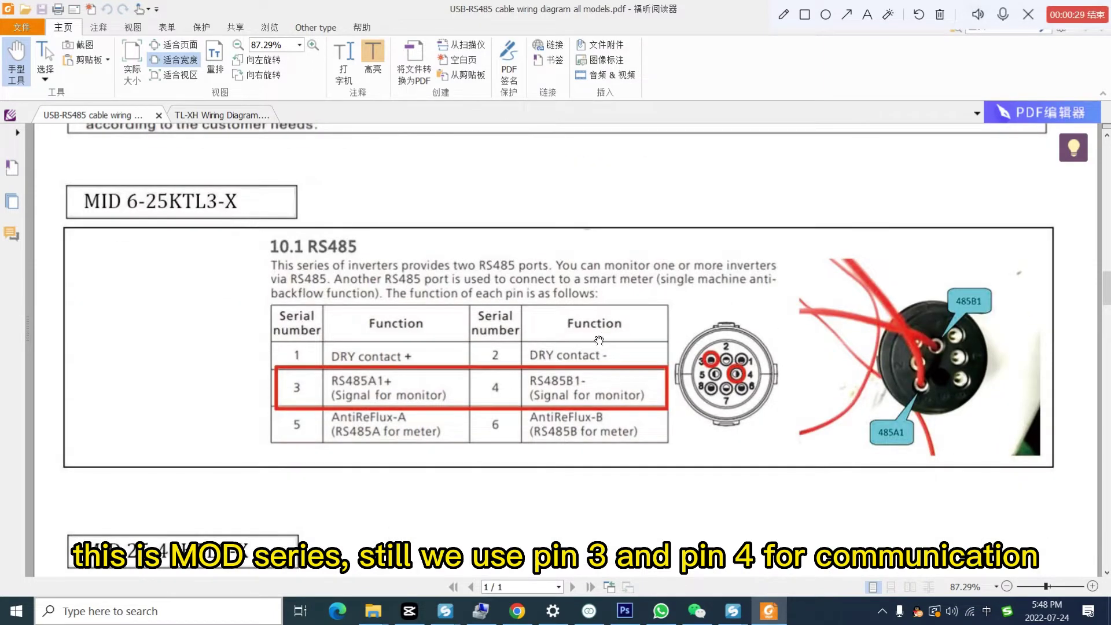
scroll(475, 343, "down", 1)
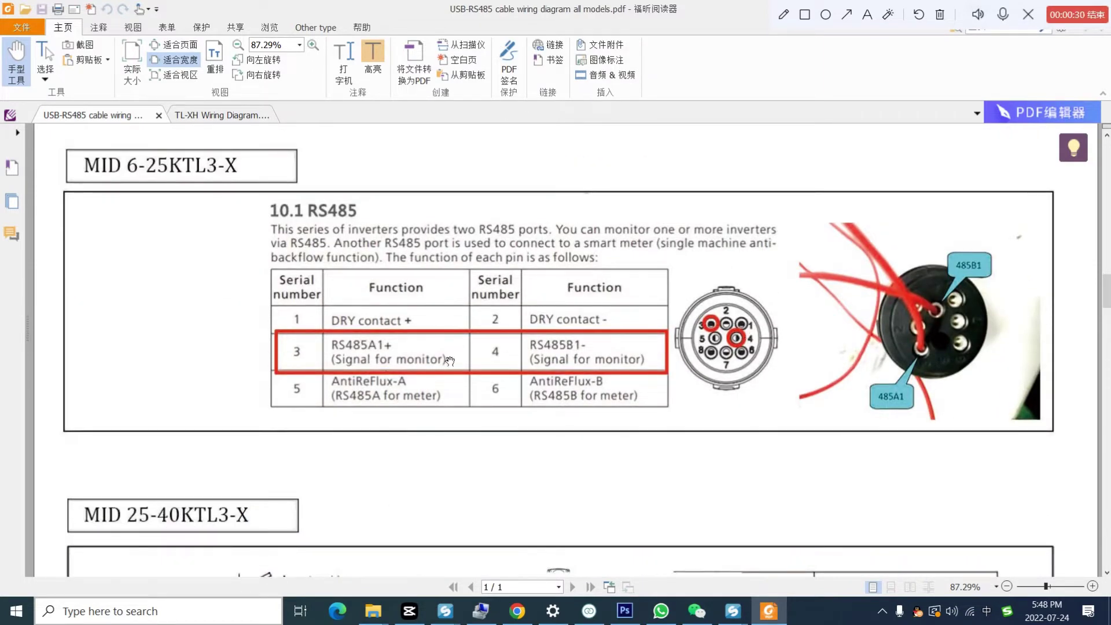
scroll(613, 468, "down", 11)
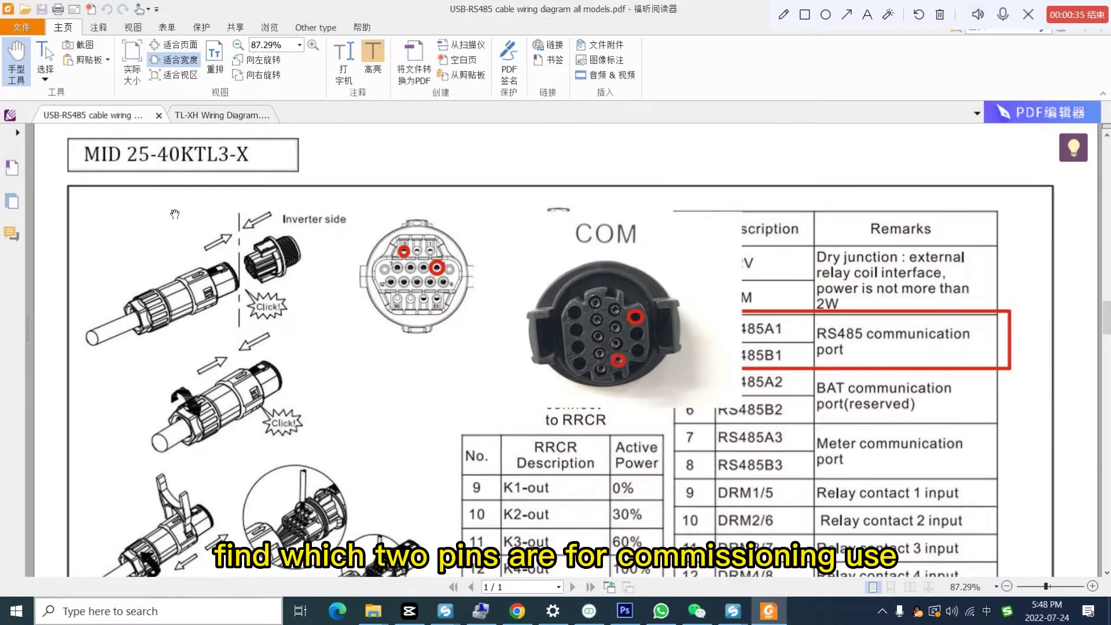
scroll(795, 320, "down", 2)
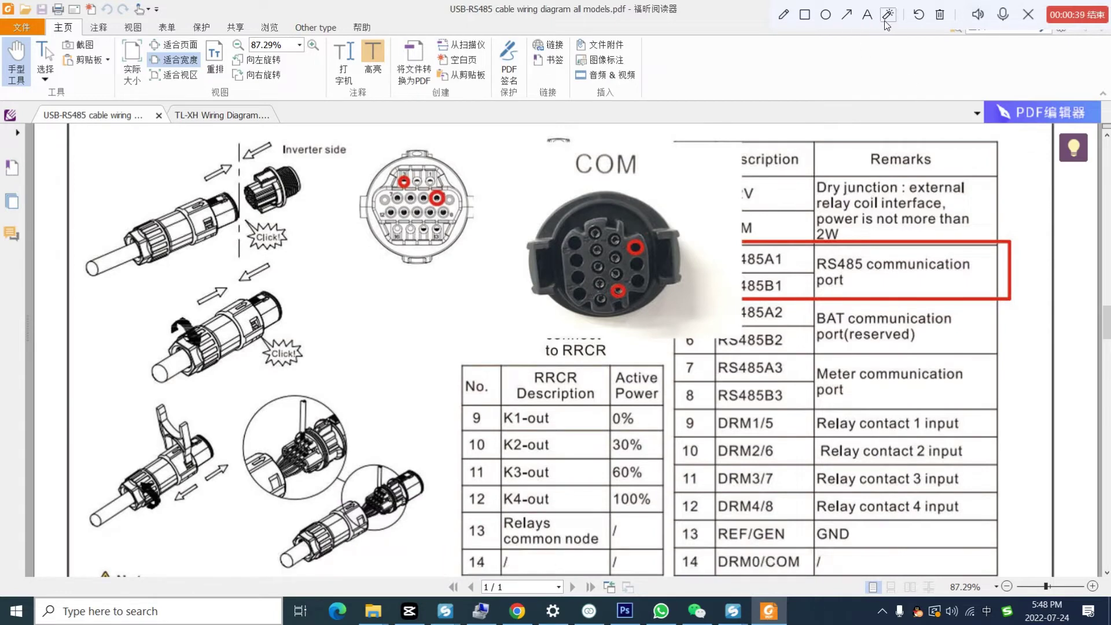
Step: Change the polling Period to 1000 (after trying 500) and check the TL-X model list
left_click(867, 14)
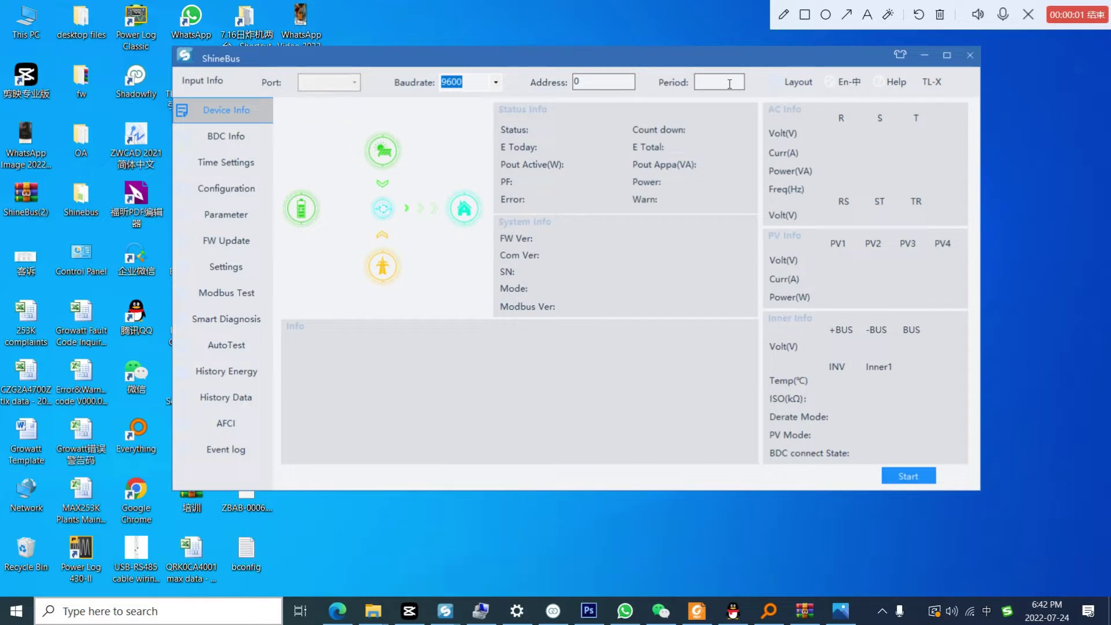
left_click(730, 84)
type("500")
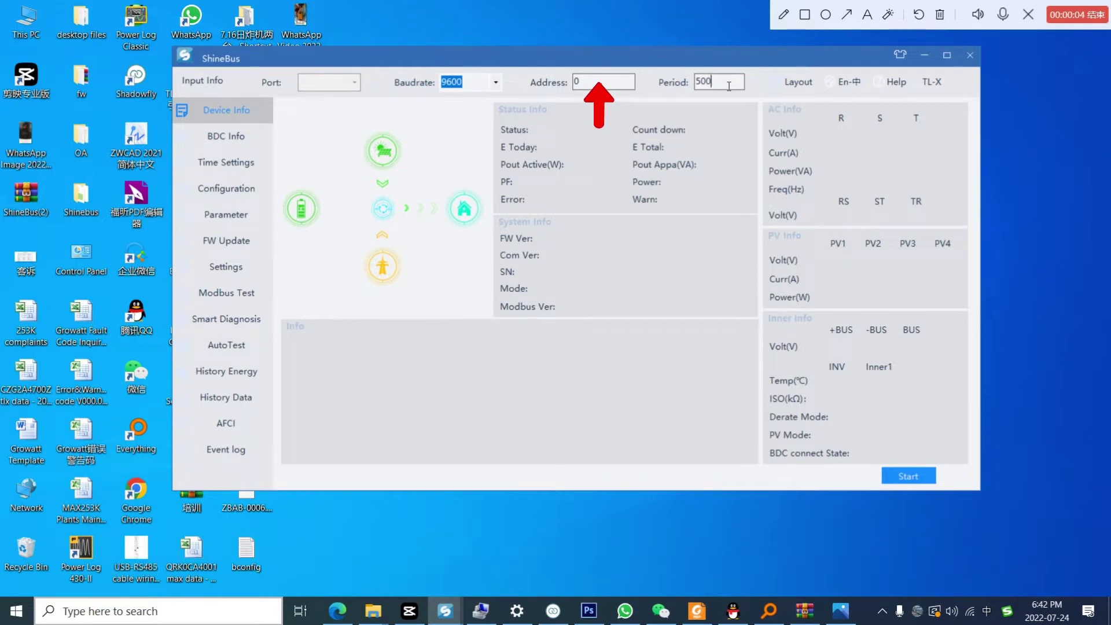
left_click_drag(725, 86, 695, 86)
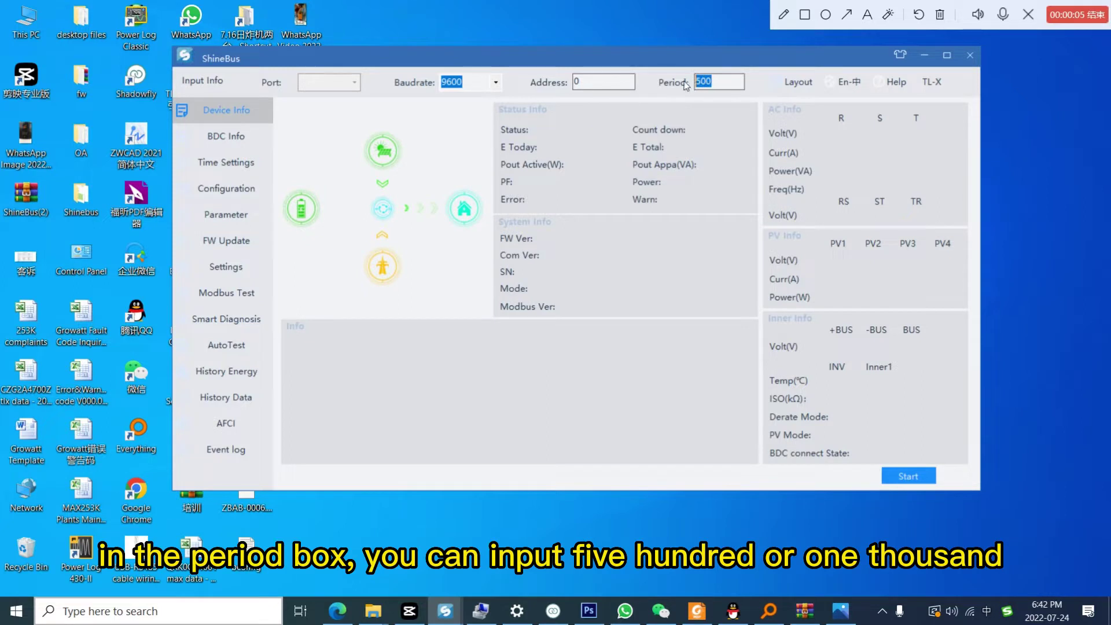
type("1000")
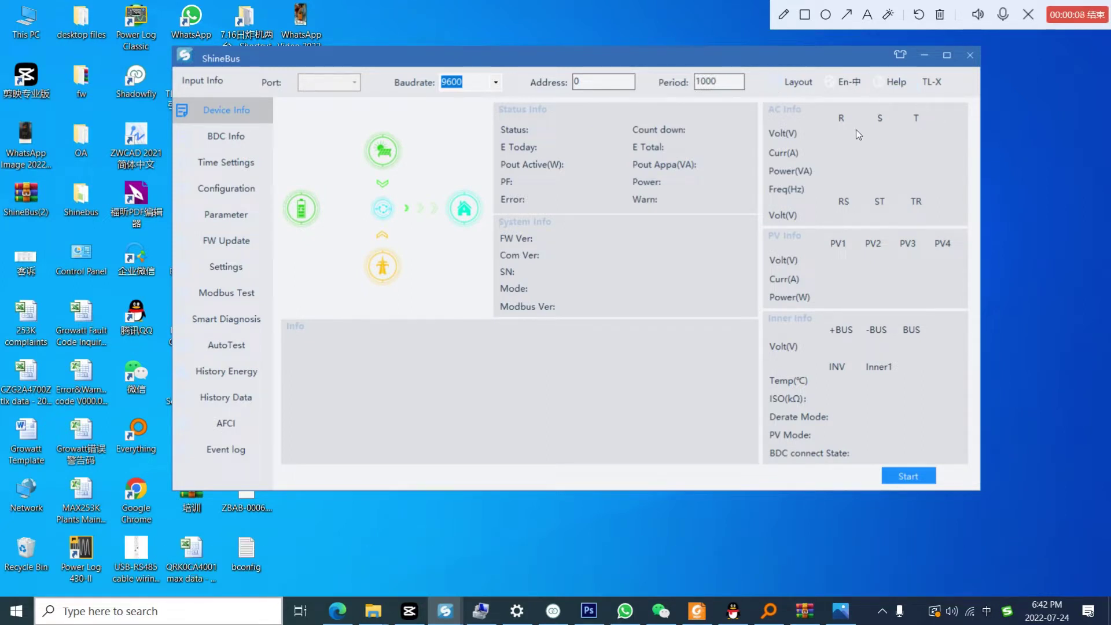
left_click(933, 87)
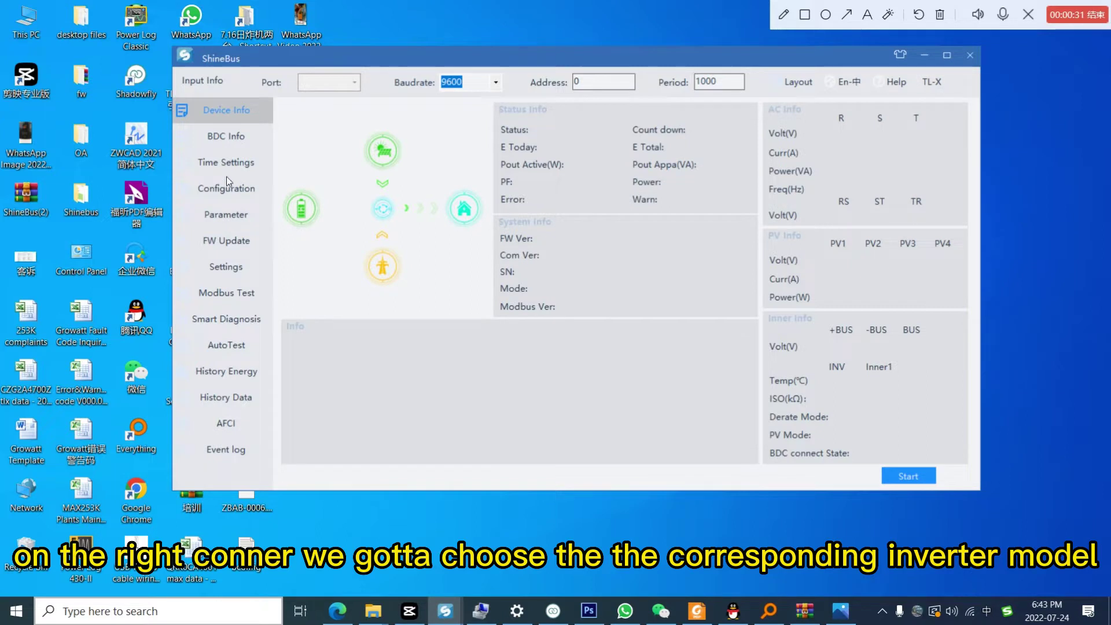
Step: On the Parameter page, try reading COM Addr twice, dismissing each COM Open Fail message
left_click(221, 213)
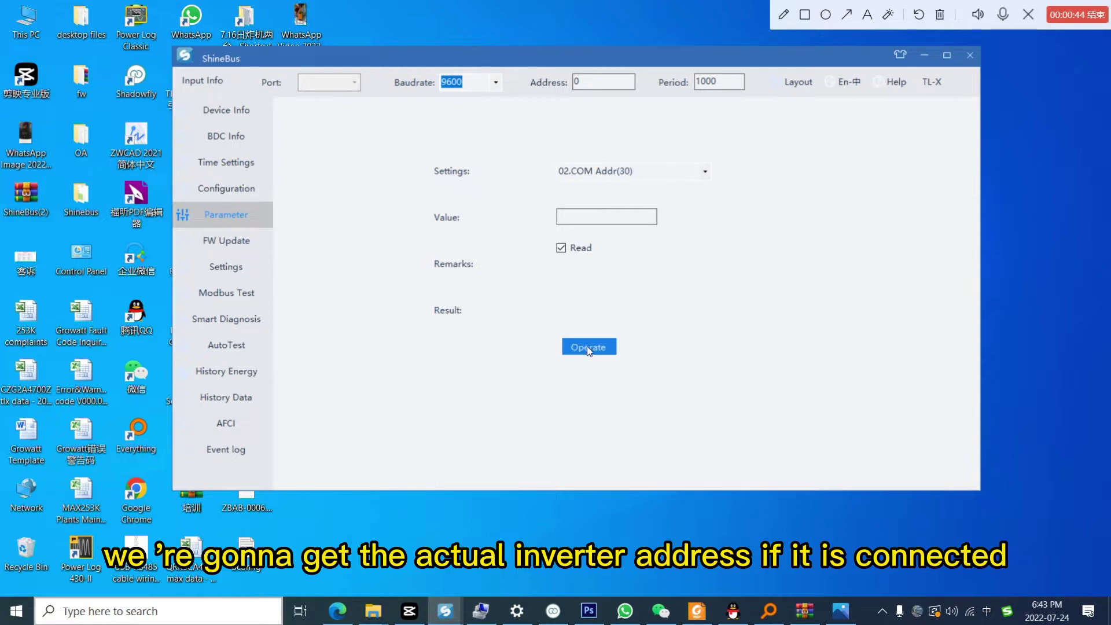
left_click(588, 348)
left_click(586, 347)
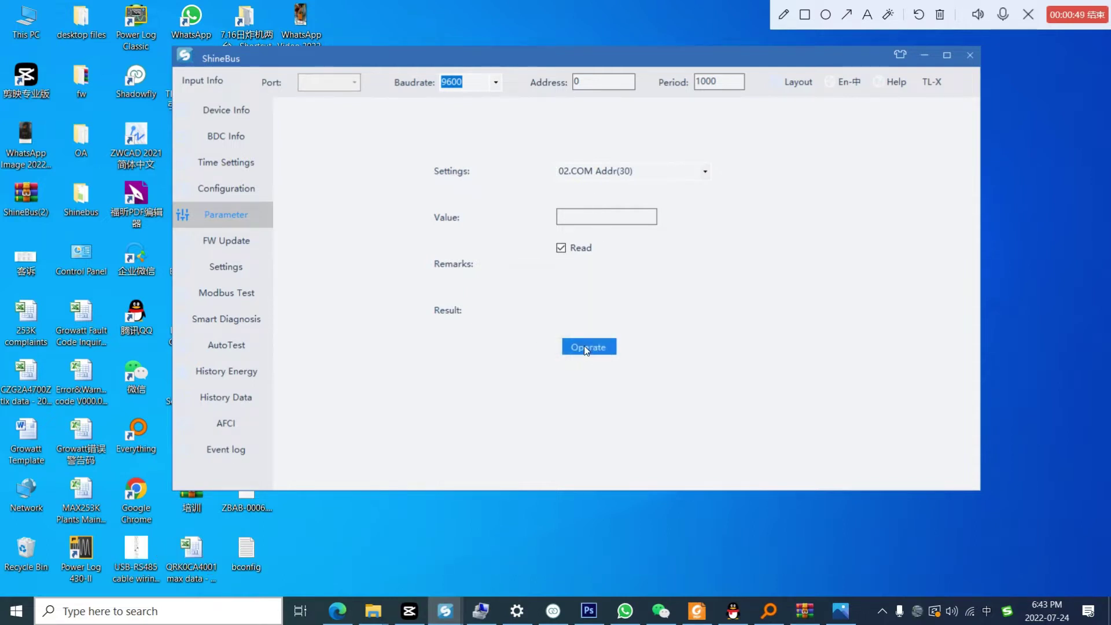
left_click(586, 348)
left_click(570, 352)
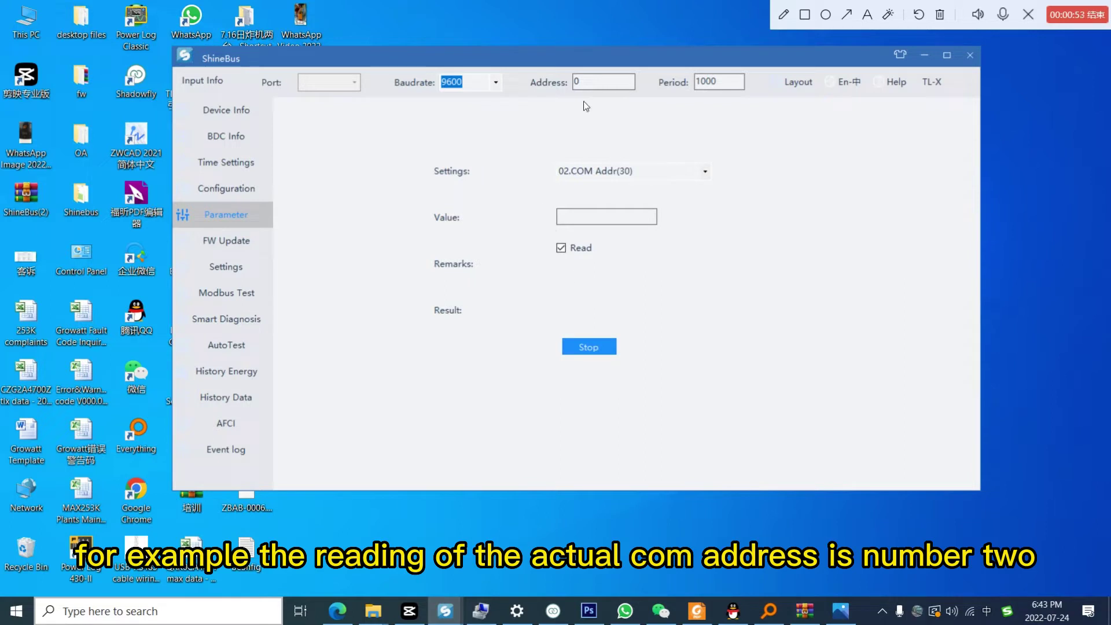
Step: Change the inverter Address value from 0 to 2
left_click(867, 15)
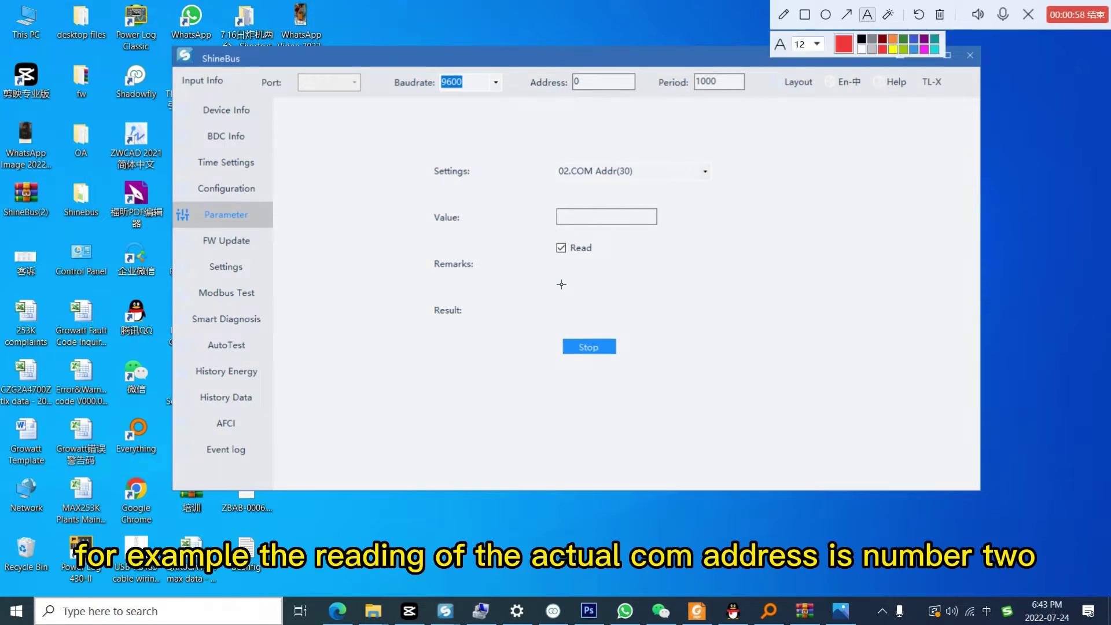
left_click(560, 282)
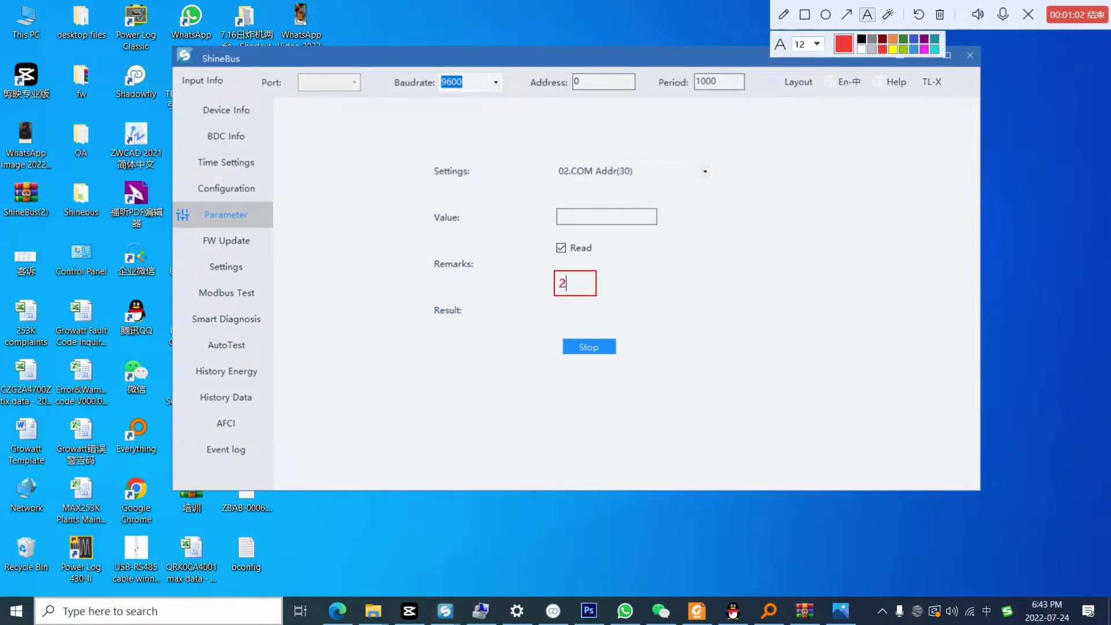
left_click(687, 288)
left_click(868, 17)
left_click(940, 15)
double_click(624, 87)
type("2")
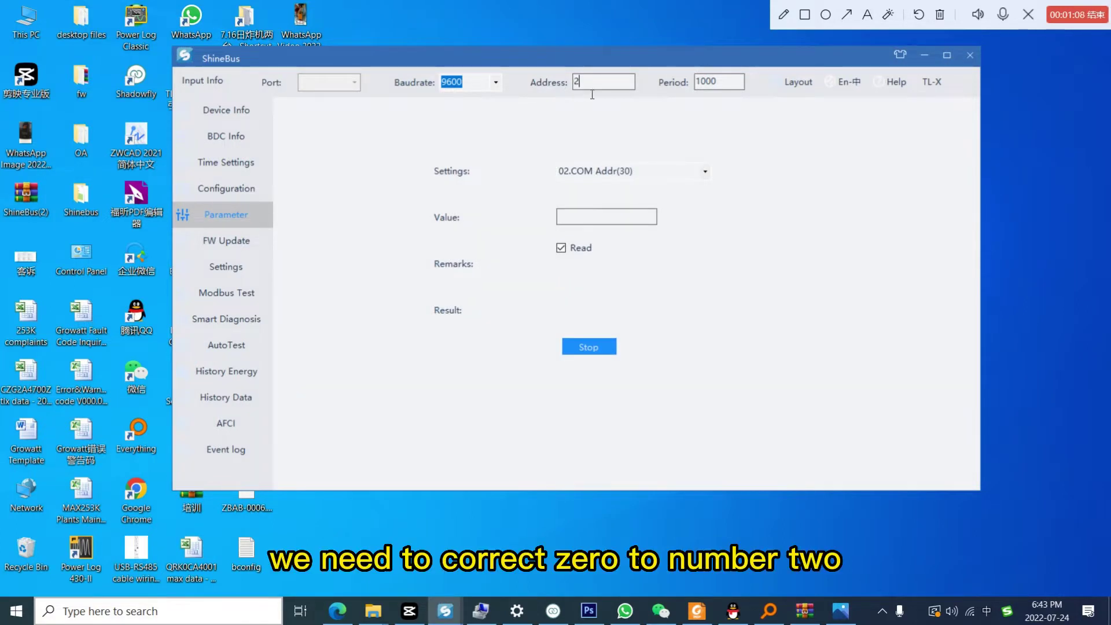
Step: Press Start on Device Info, dismiss the COM Open Fail box, then show BDC Info
left_click(227, 114)
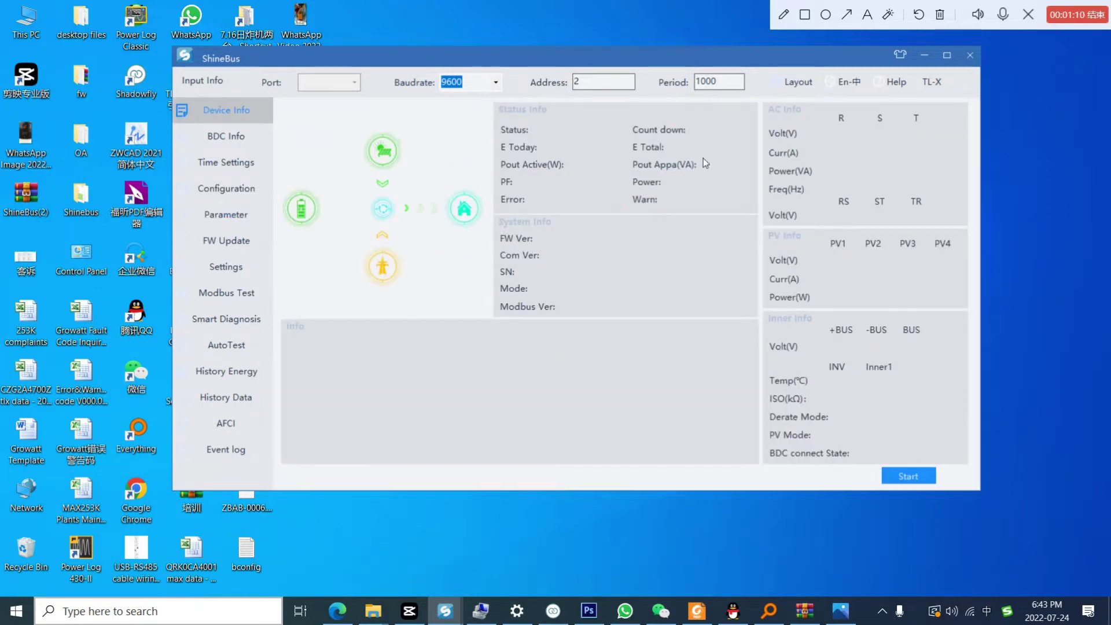
left_click(903, 475)
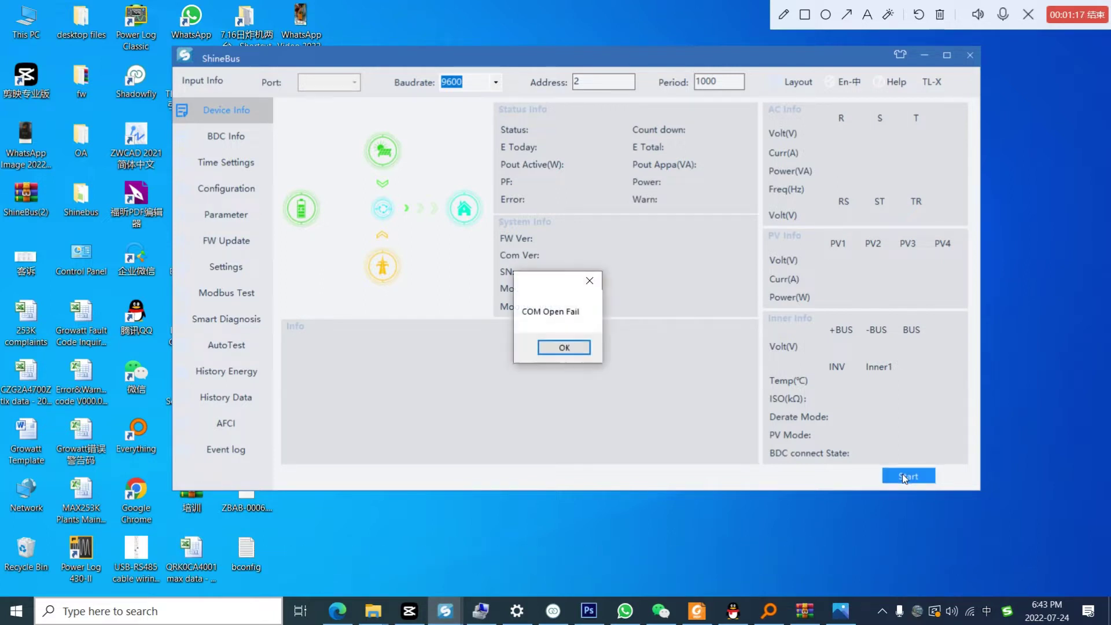
left_click(564, 347)
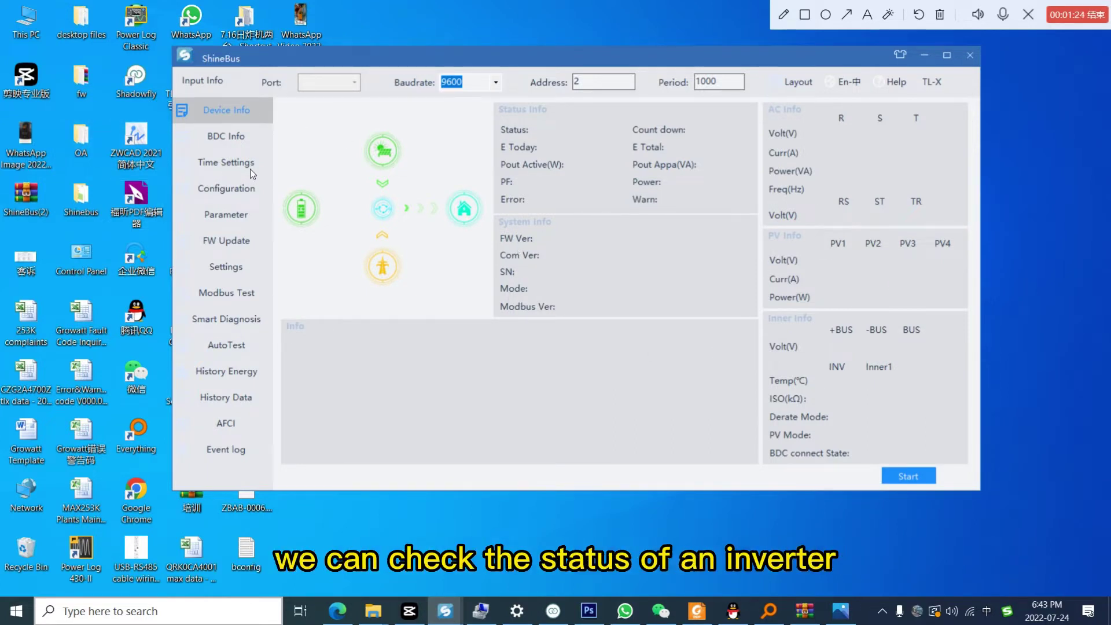
left_click(226, 137)
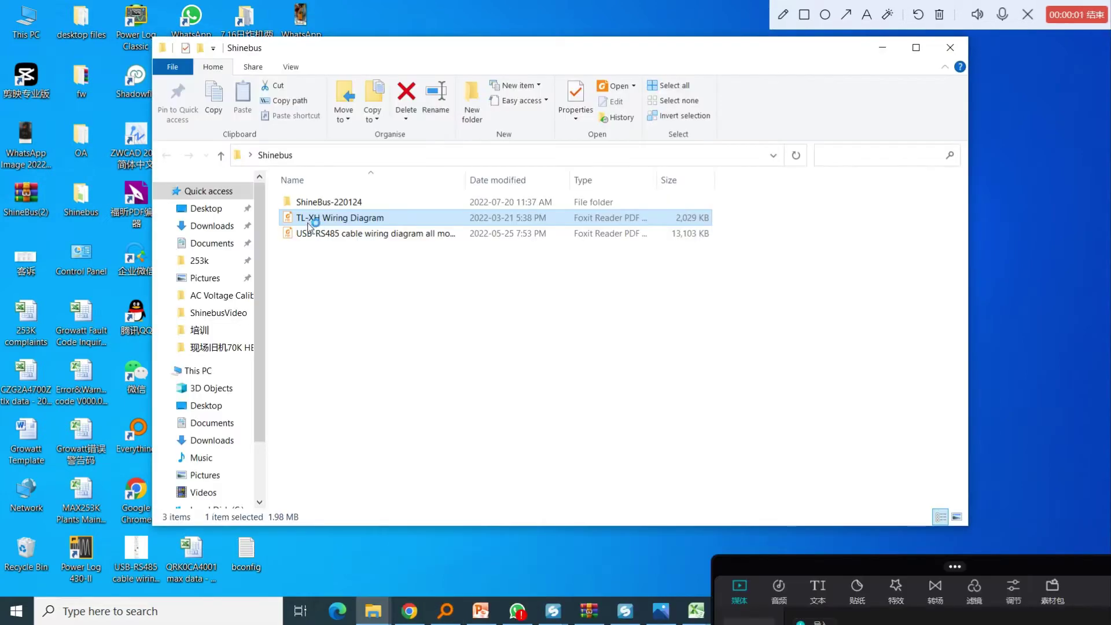
Step: Open TL-XH Wiring Diagram.pdf and scroll to the page-2 system diagram
double_click(308, 222)
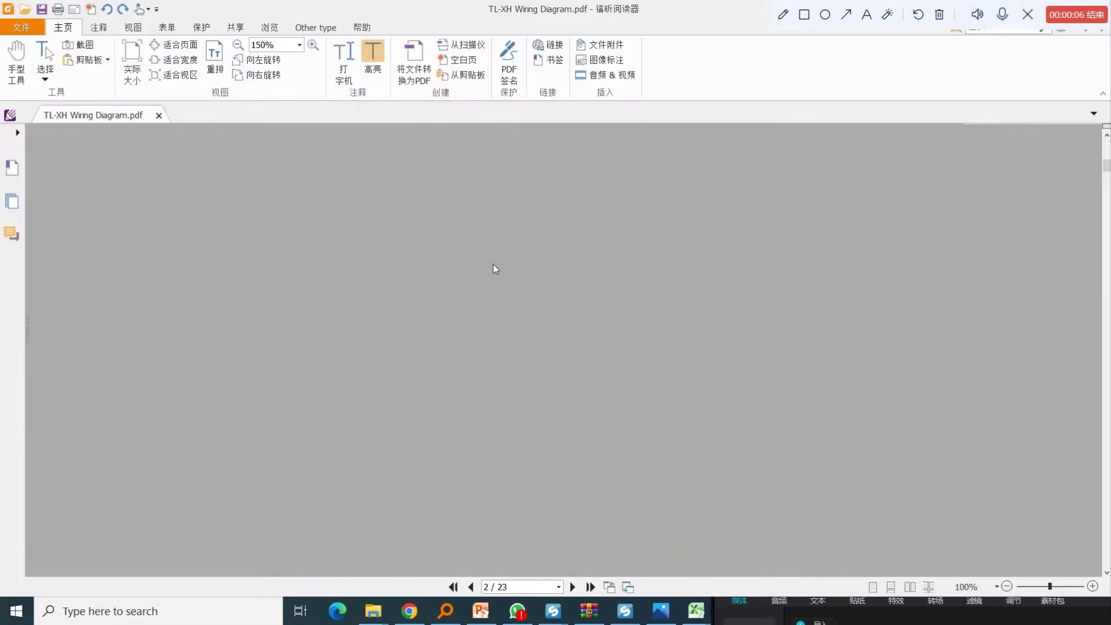
scroll(509, 336, "down", 3)
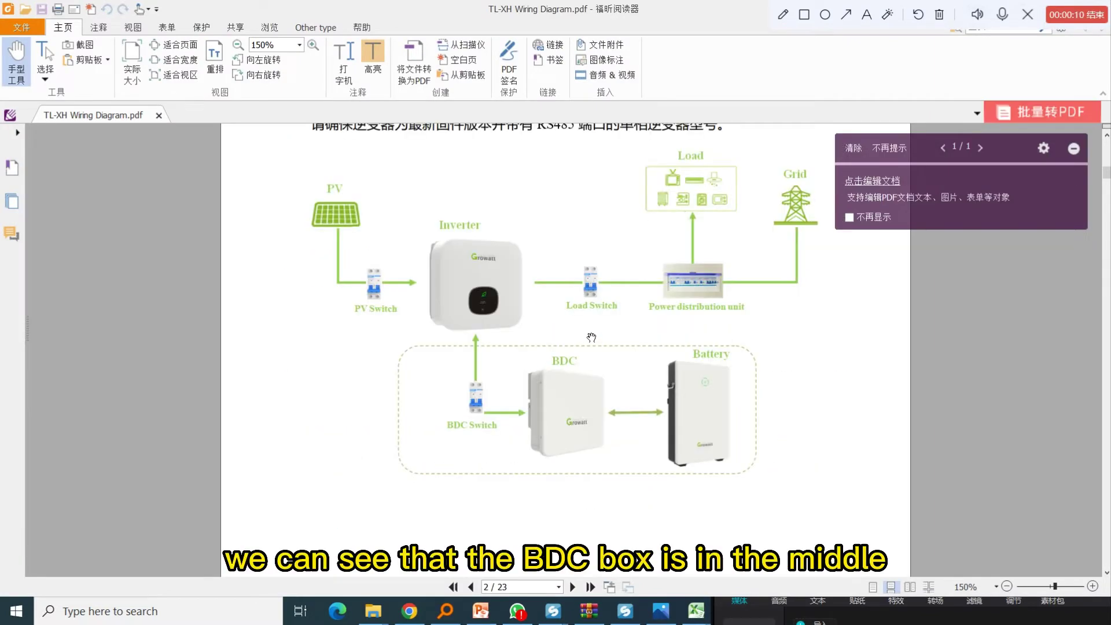
scroll(528, 374, "up", 1)
scroll(671, 324, "up", 1)
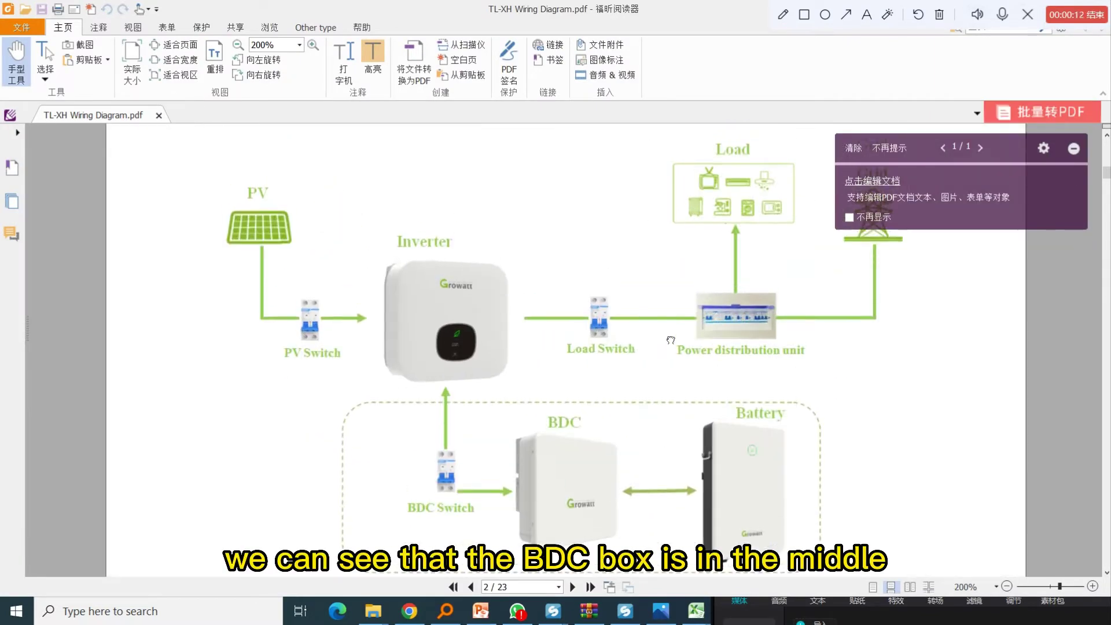
scroll(485, 335, "down", 1)
scroll(512, 314, "up", 1)
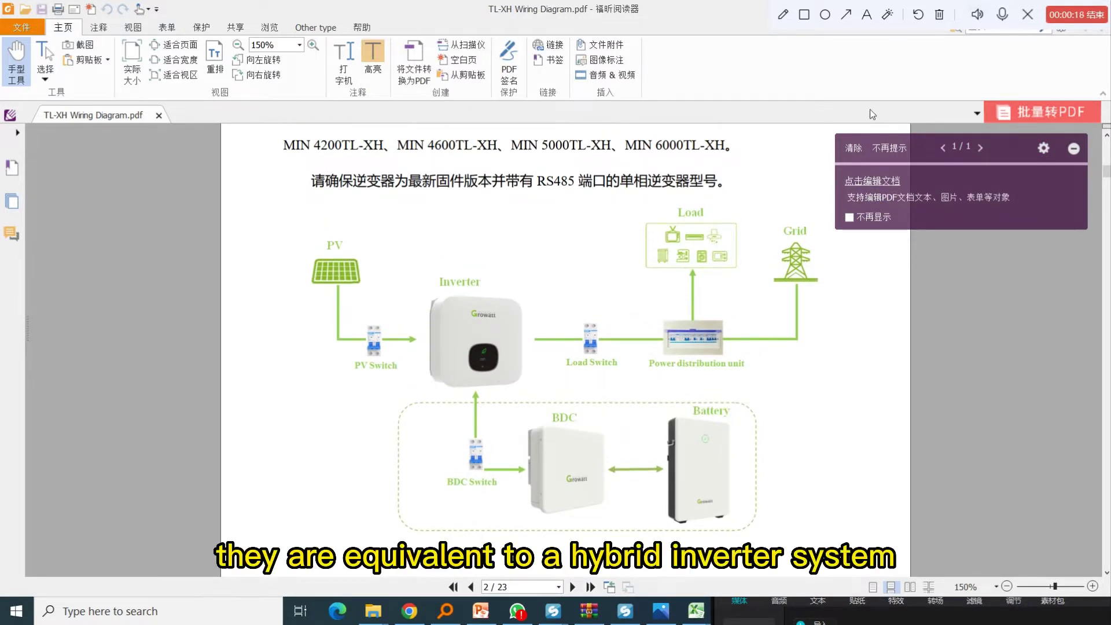
Step: Box the BDC unit in red and draw an arrow beside it
left_click(804, 14)
left_click_drag(523, 401, 622, 523)
left_click(846, 15)
left_click_drag(628, 415, 687, 410)
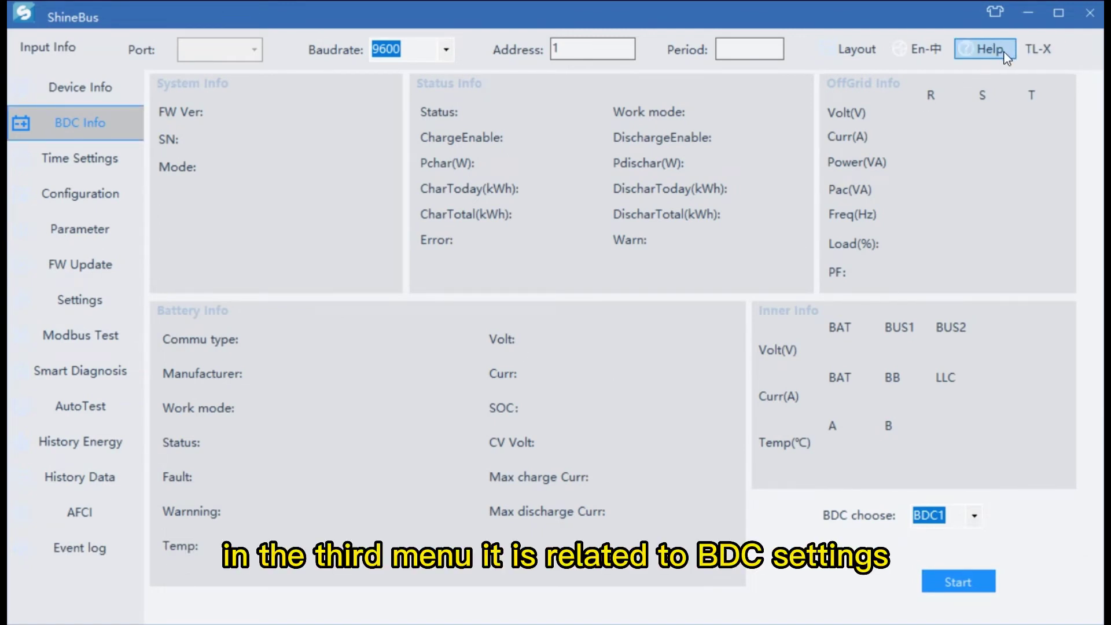
Step: In Time Settings on the TL-XH layout, set slot 1 to 19:00–7:00 Battery First
left_click(79, 160)
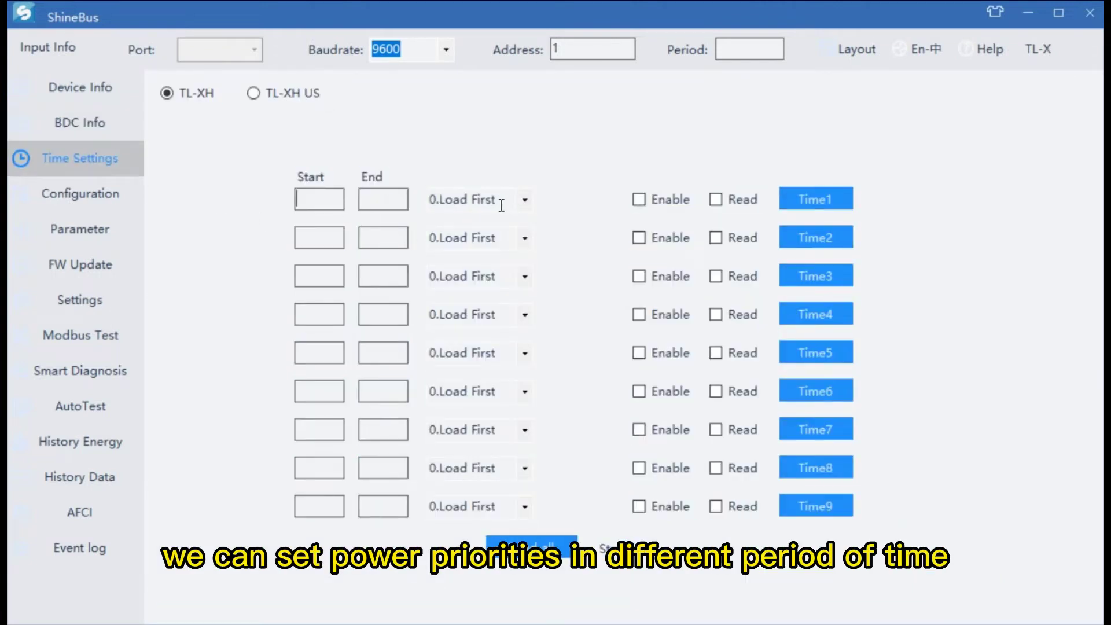
left_click(255, 98)
left_click(167, 94)
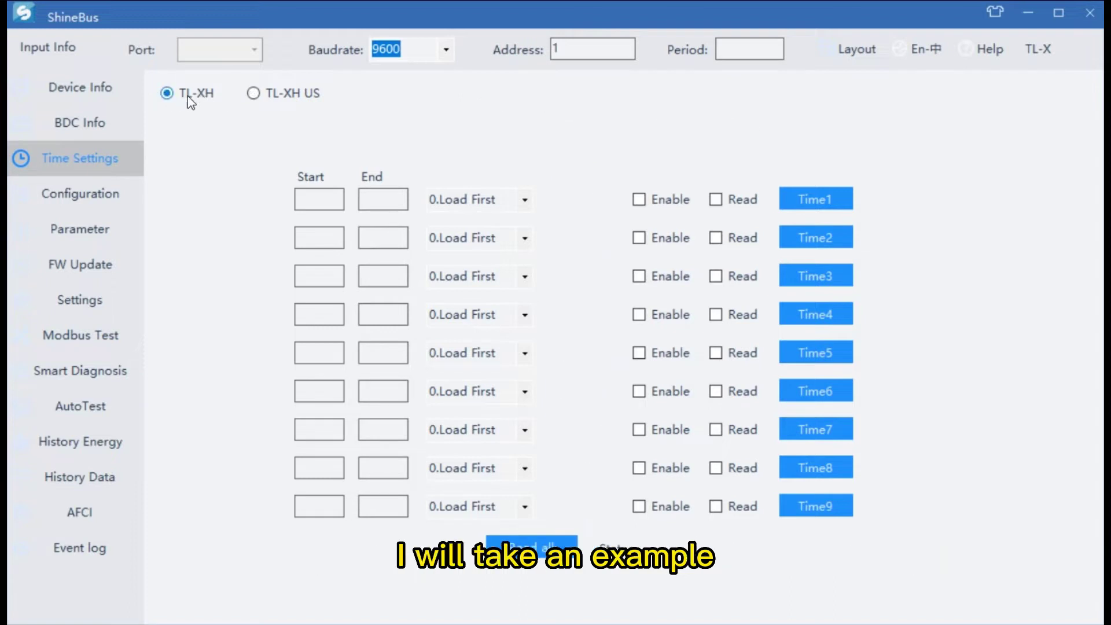
left_click(523, 204)
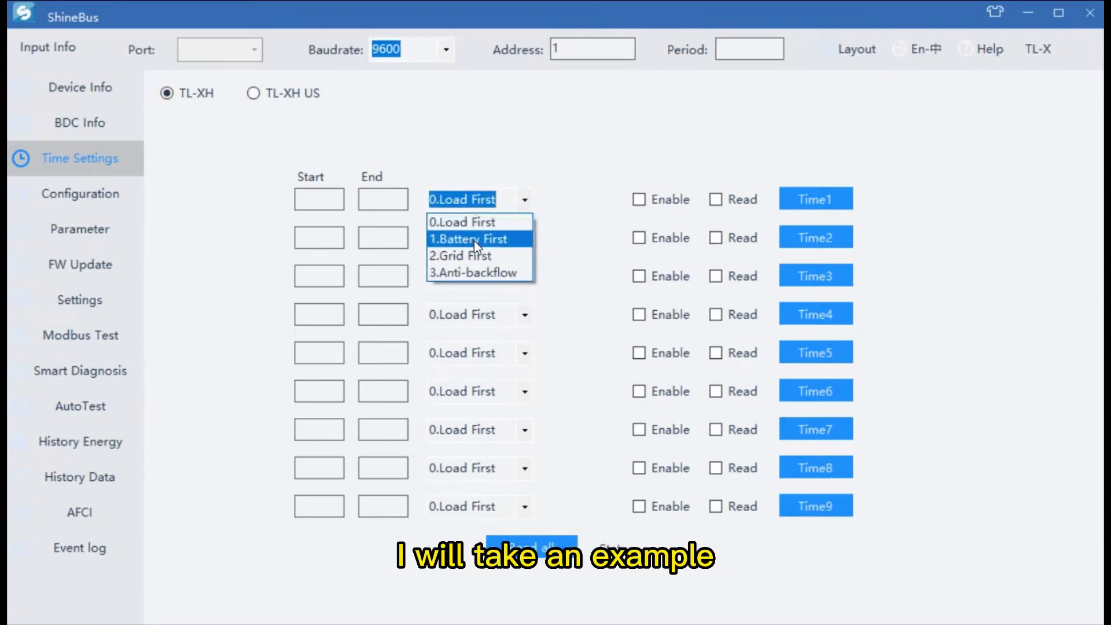
left_click(476, 243)
left_click(318, 208)
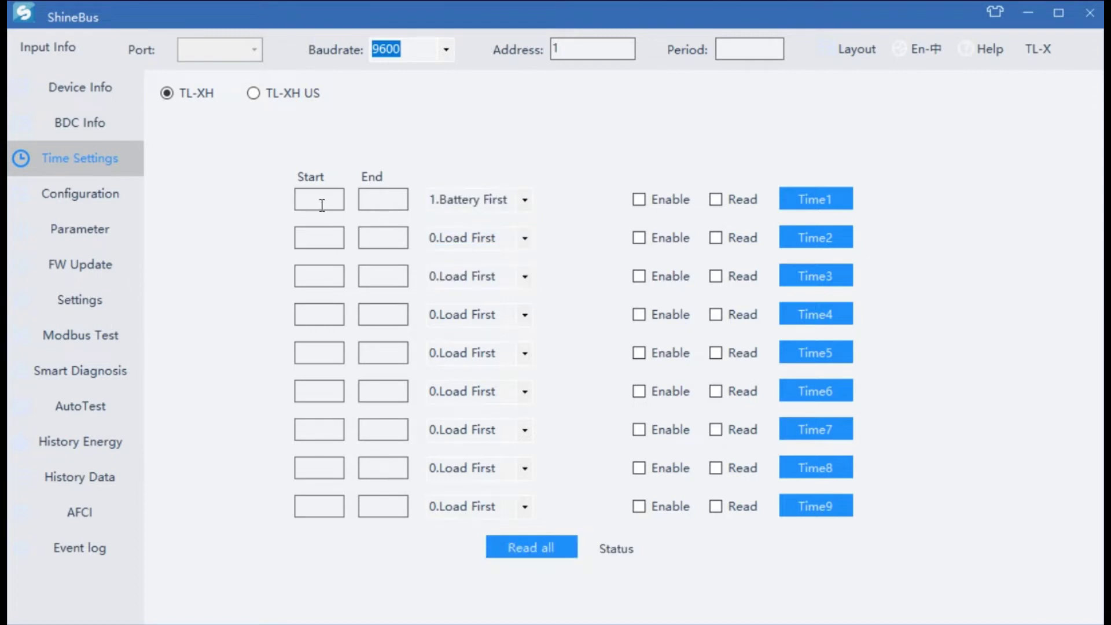
type("19:00")
left_click(377, 202)
type("7:00")
Step: Set slot 2 to 7:00–12:00 Load First
left_click(327, 240)
type("7:00")
left_click(375, 250)
type("12:00")
left_click(505, 238)
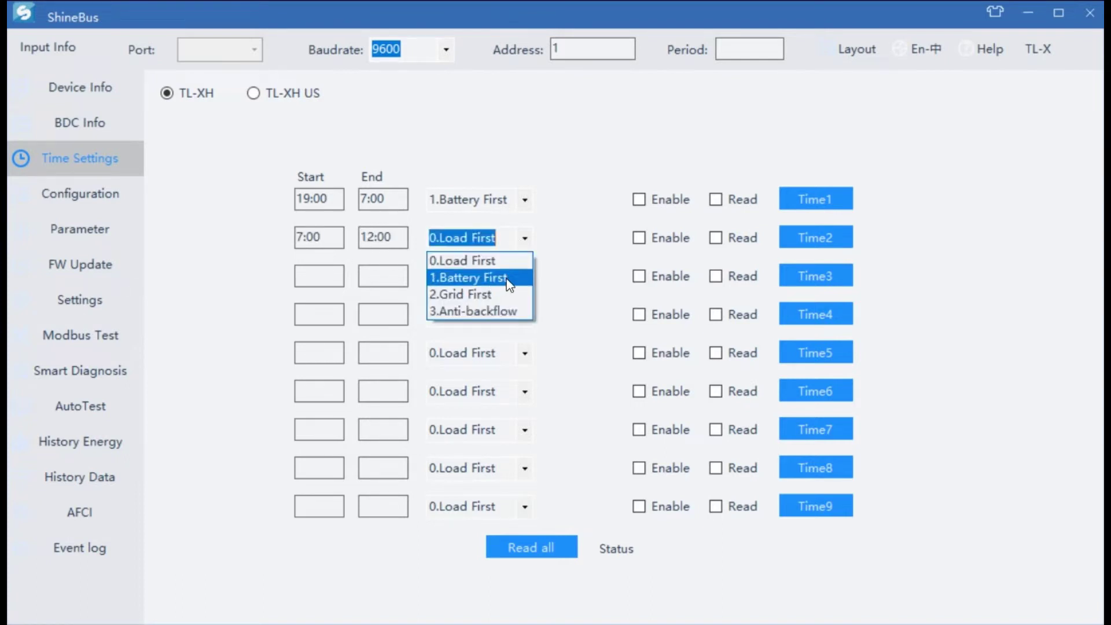
left_click(421, 275)
Step: Set slot 3 to 12:00–19:00 Grid First
left_click(333, 284)
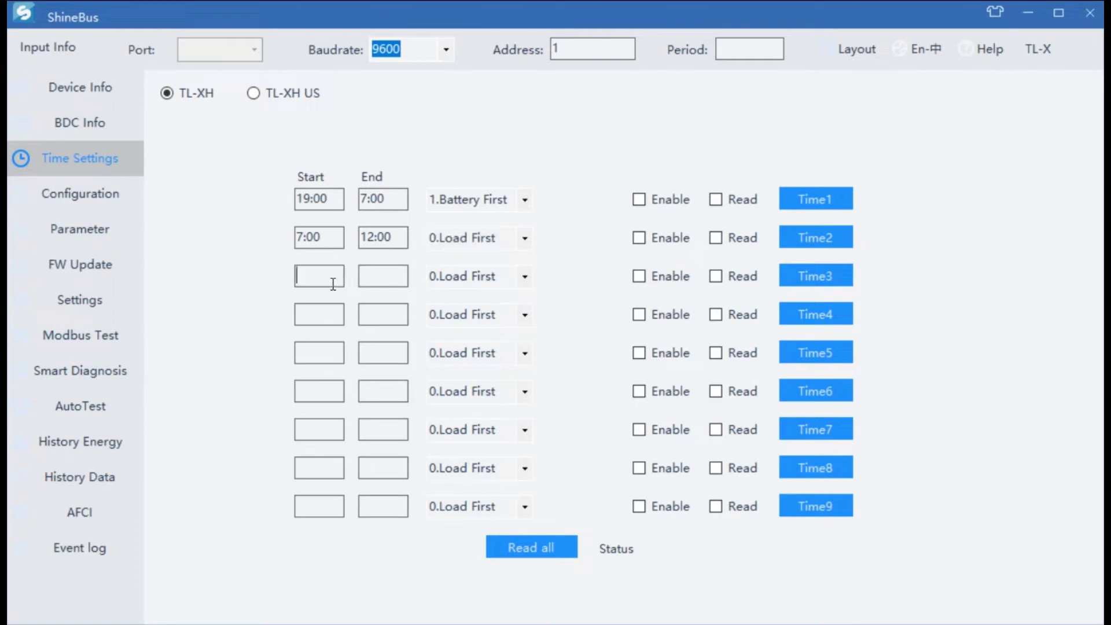
type("12:00")
left_click(394, 285)
type("19:00")
left_click(514, 281)
left_click(481, 329)
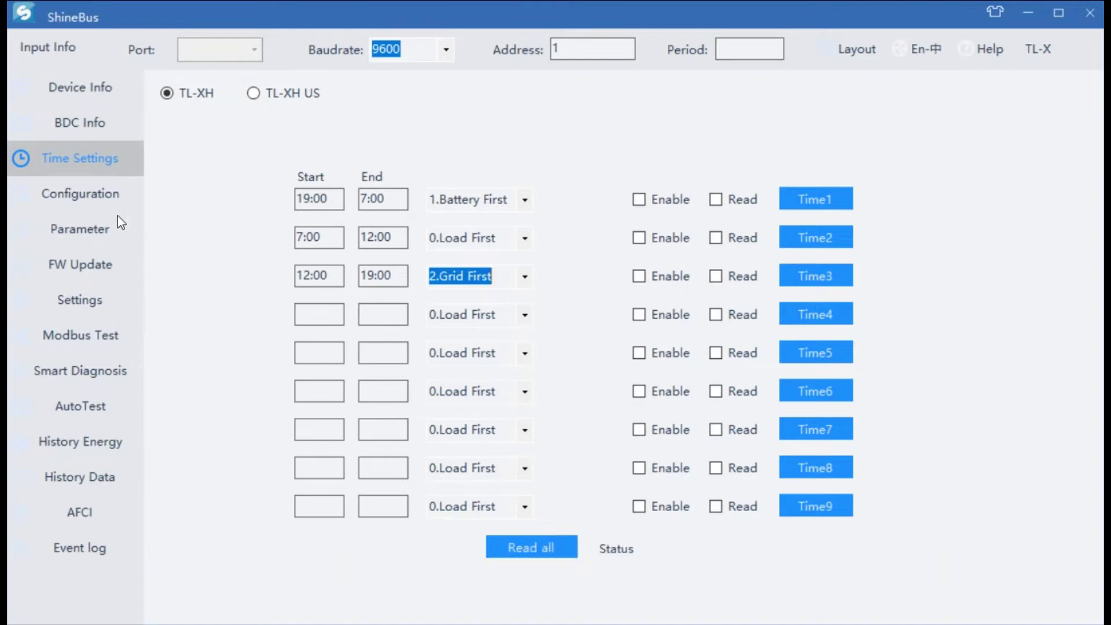
Step: On the Configuration page, enter 1 as the Set inverter On/Off value
left_click(85, 198)
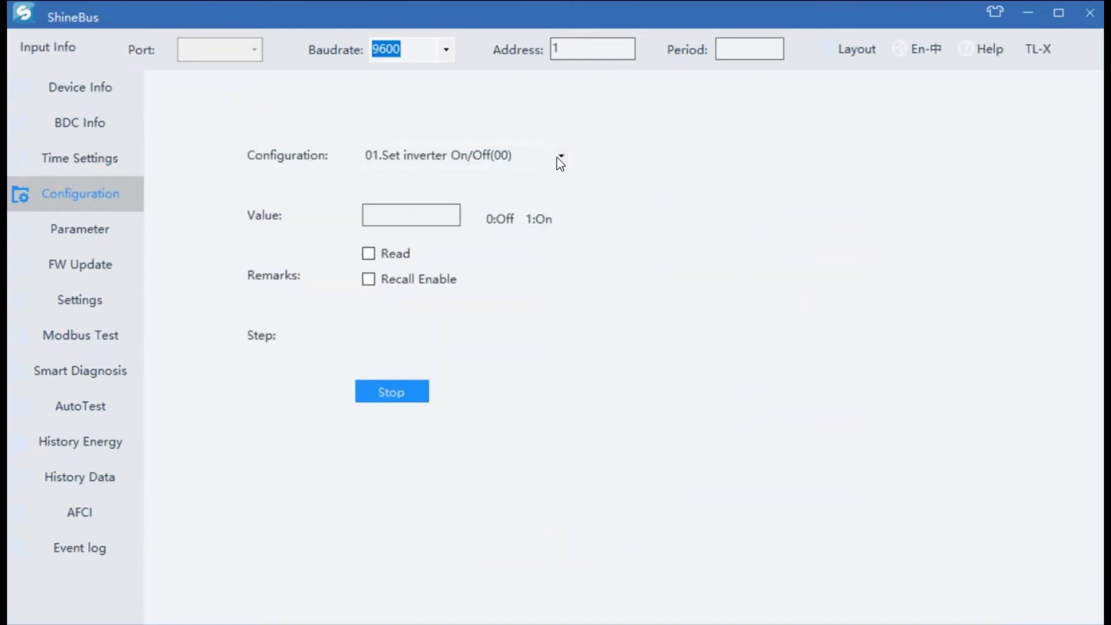
left_click(407, 220)
type("0")
key("BackSpace")
type("1")
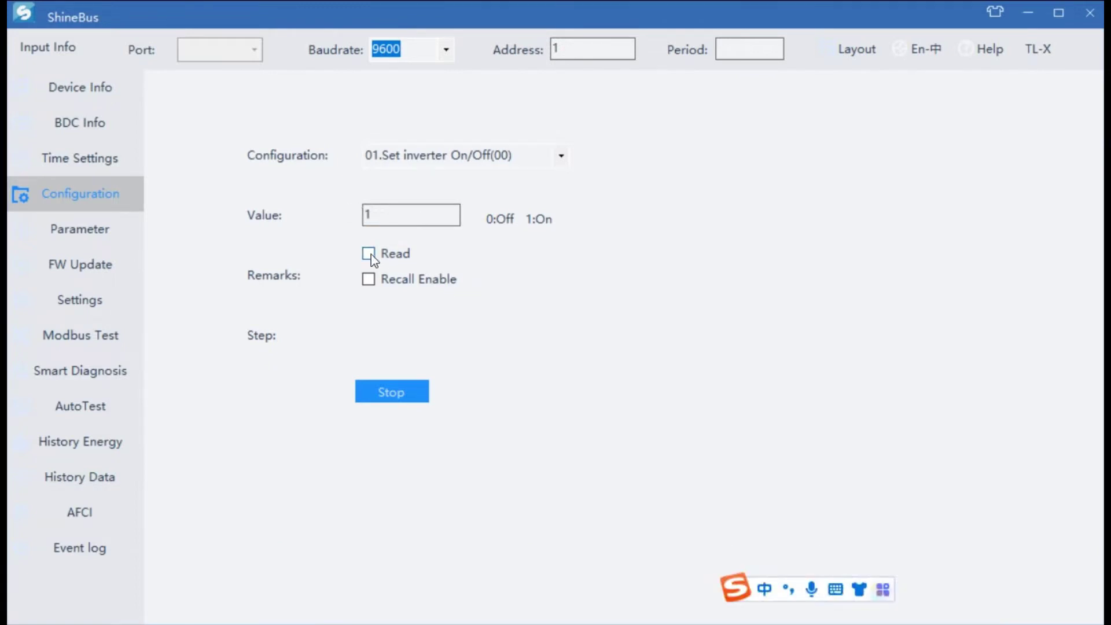
Step: Try reading and sending the On/Off setting, dismissing the COM Open Fail message, then untick Read
left_click(372, 256)
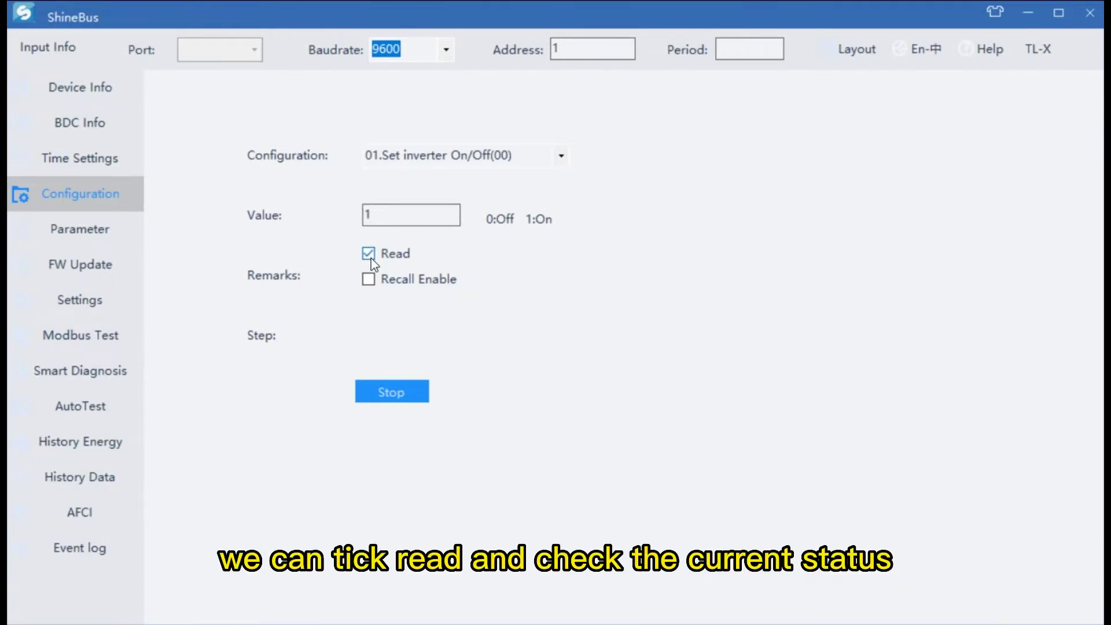
left_click(388, 395)
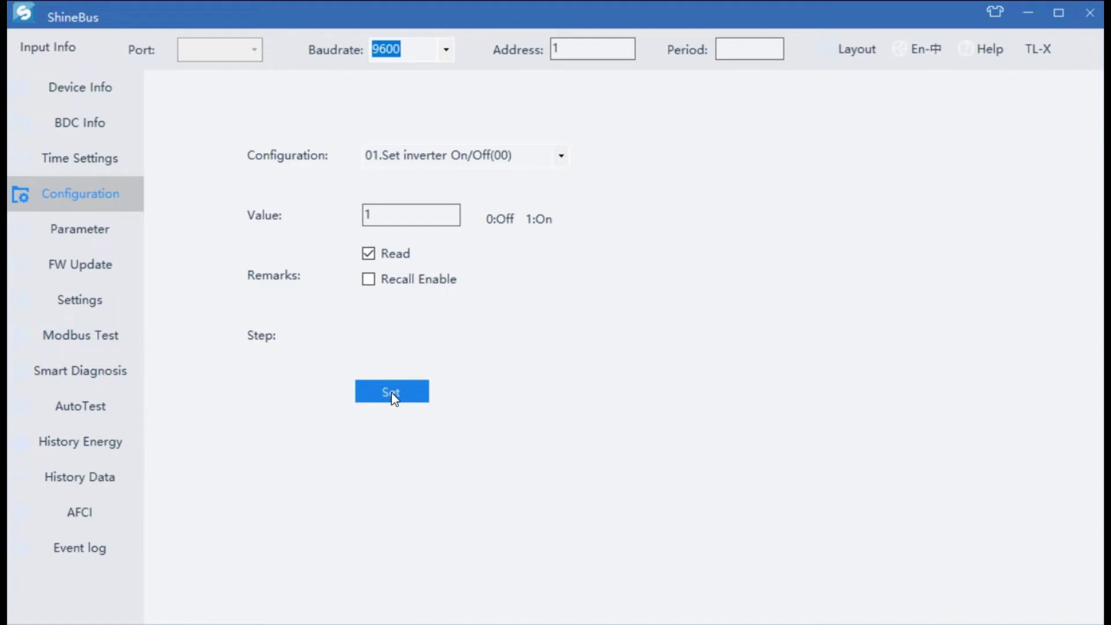
left_click(391, 394)
left_click(459, 435)
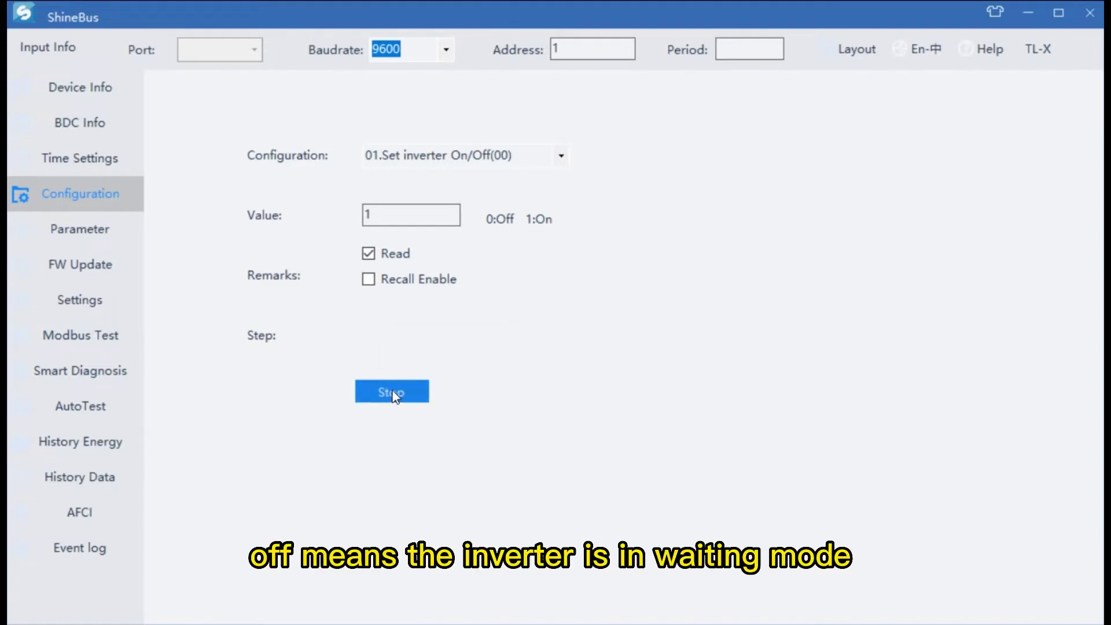
left_click(405, 215)
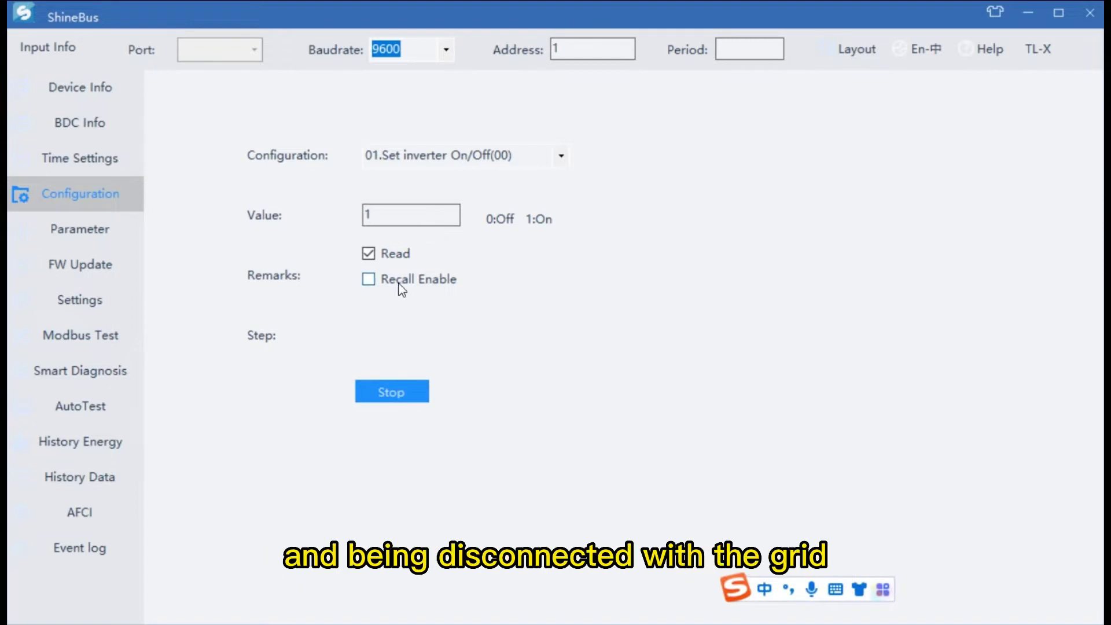
left_click(369, 255)
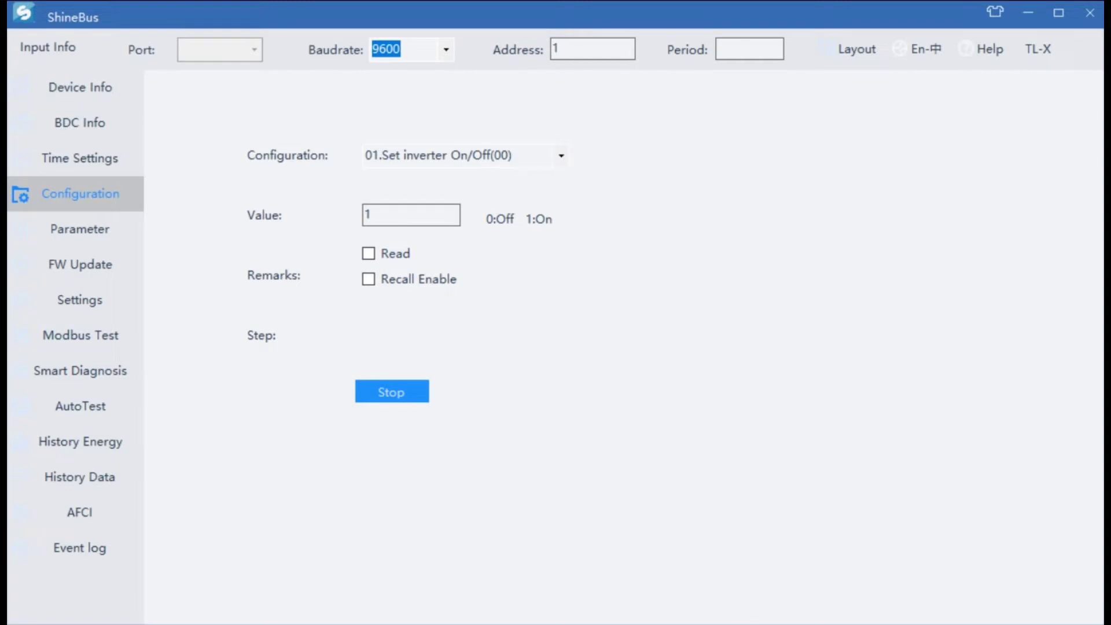
Step: Annotate the value: 'off-inverter is in waiting mode' and 'on-inverter is synchronized with grid'
left_click_drag(478, 237, 536, 272)
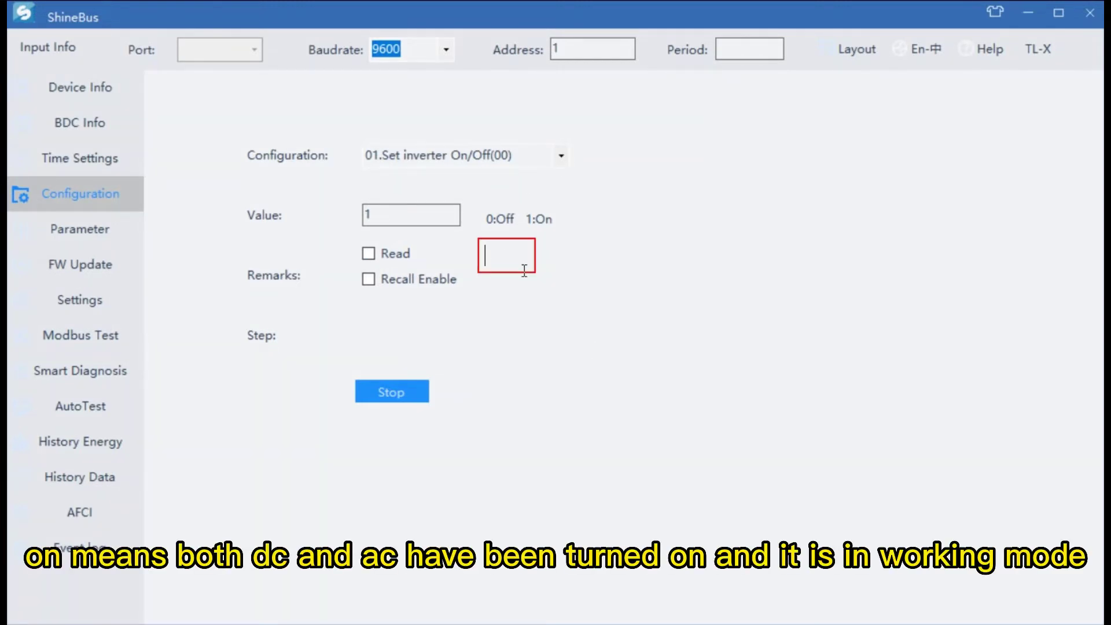
type("off-inv")
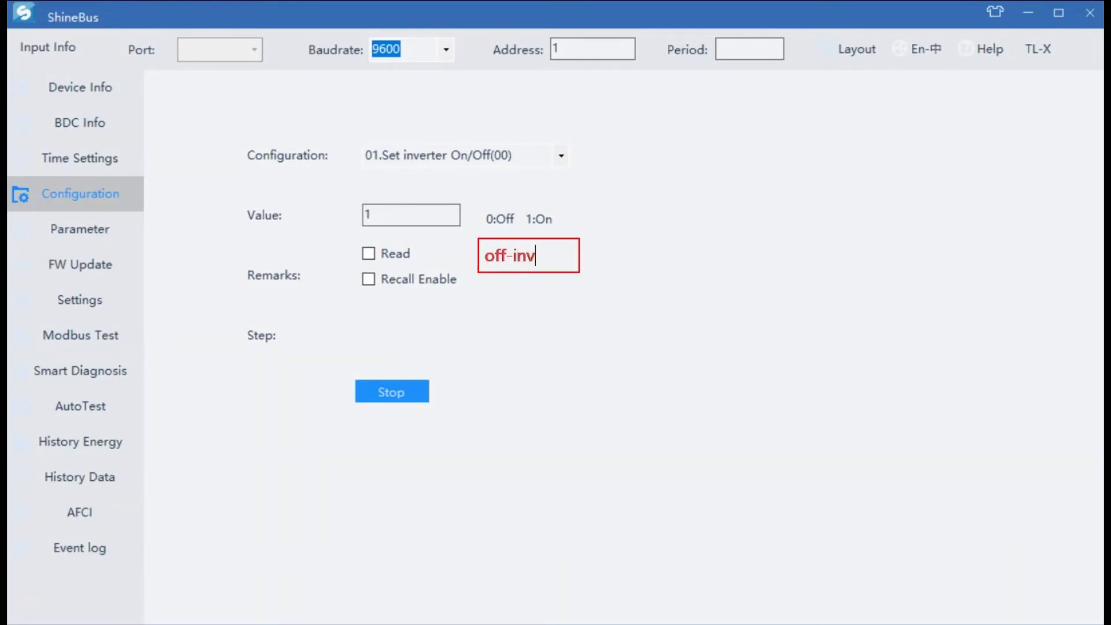
type("erter is in waiting mode")
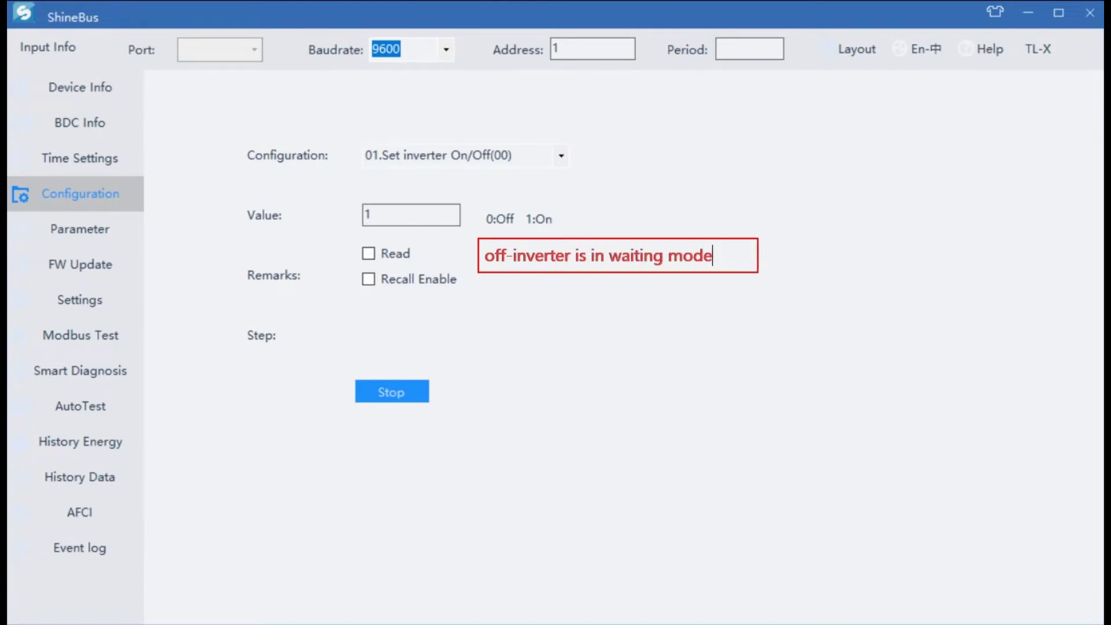
key("Return")
type("on-inverter is synchr")
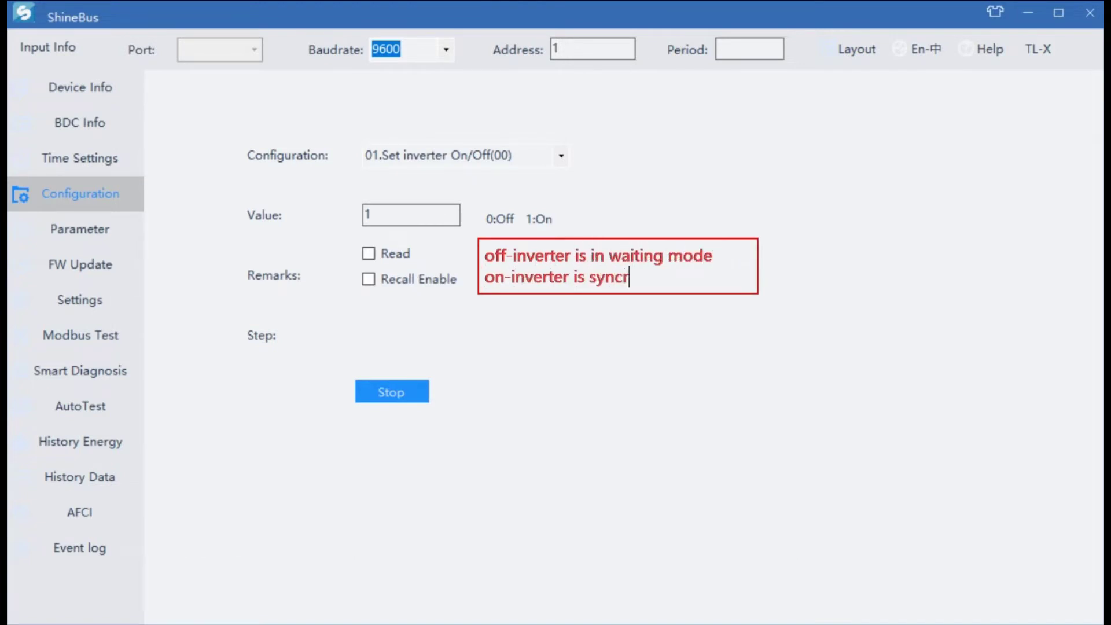
type("onized with grid")
key("Escape")
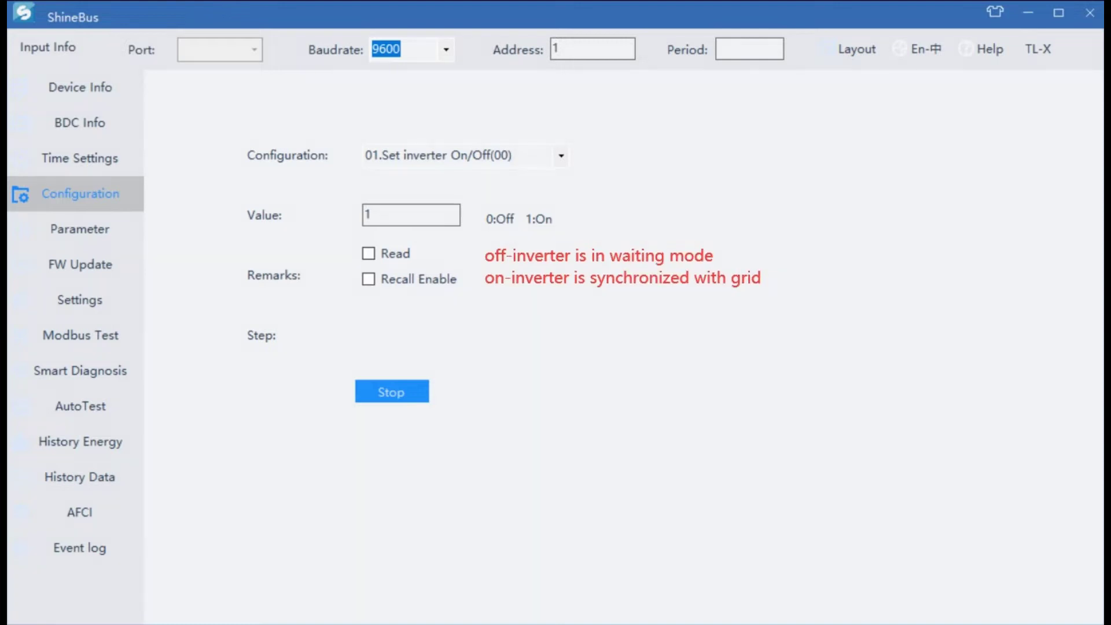
left_click(562, 157)
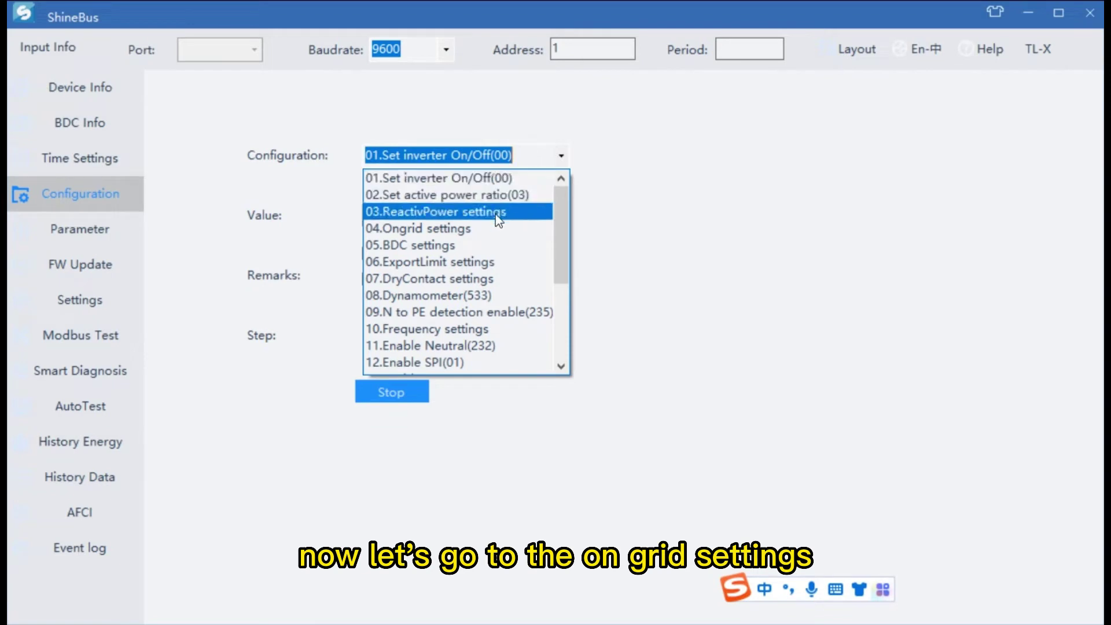
Step: Switch to the Ongrid settings group and select the PV Input Mode(399) item
left_click(484, 229)
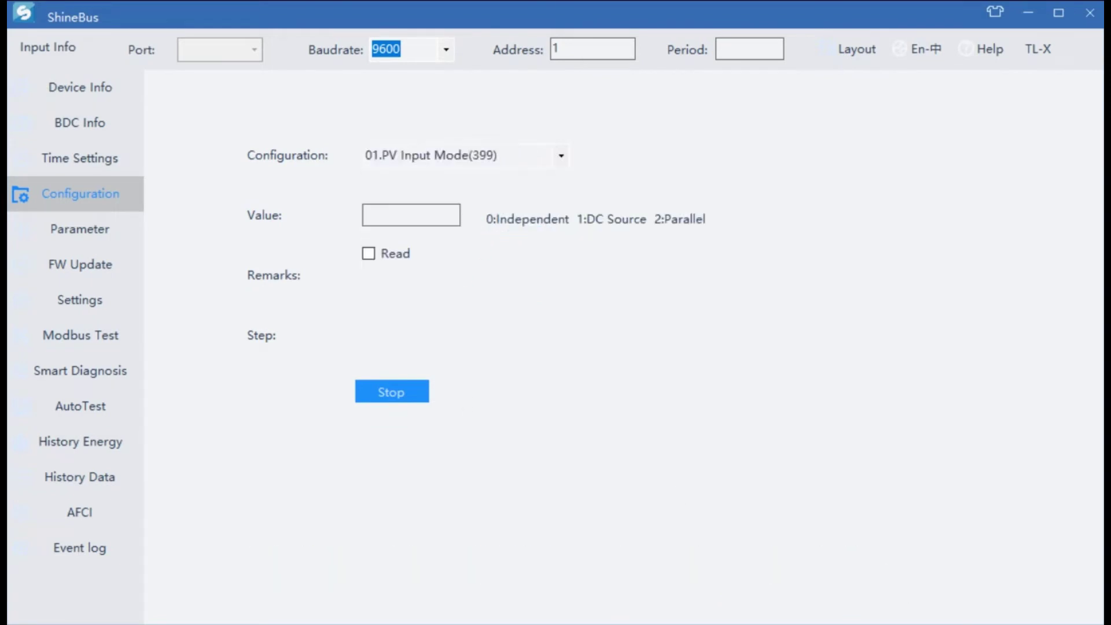
key("Down")
key("Down")
key("Down")
key("Down")
key("Down")
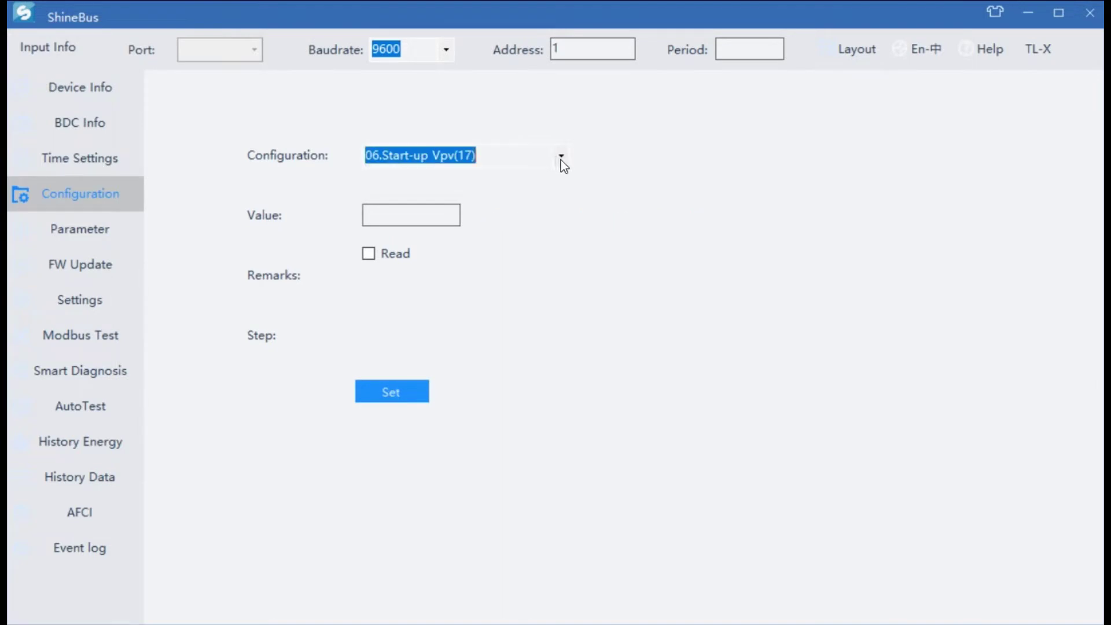
left_click(561, 158)
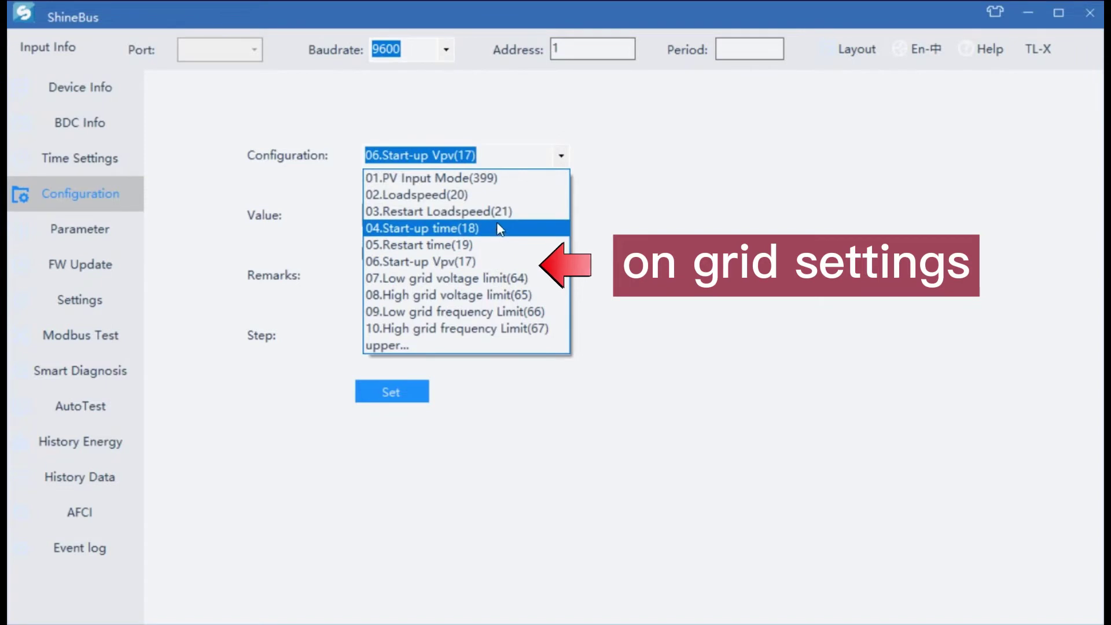
left_click(485, 179)
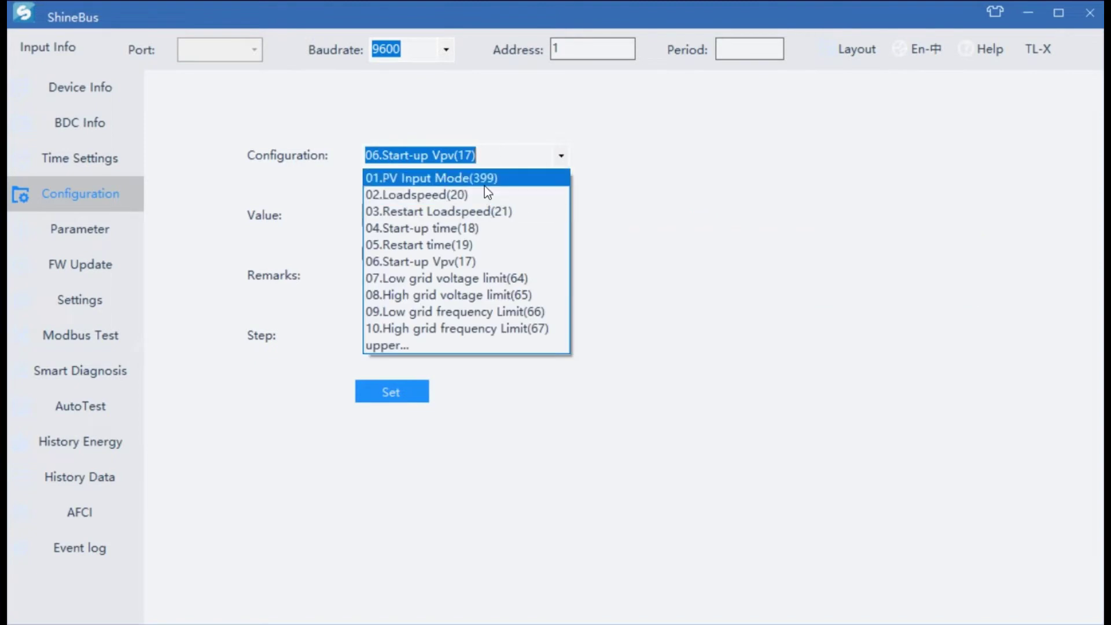
left_click(481, 180)
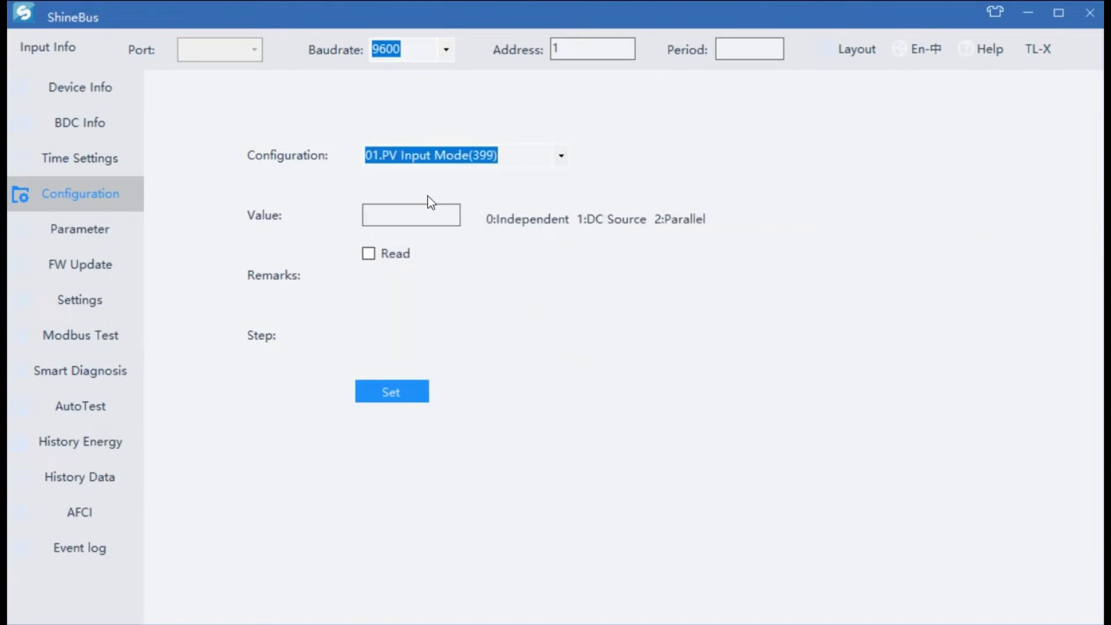
left_click(527, 165)
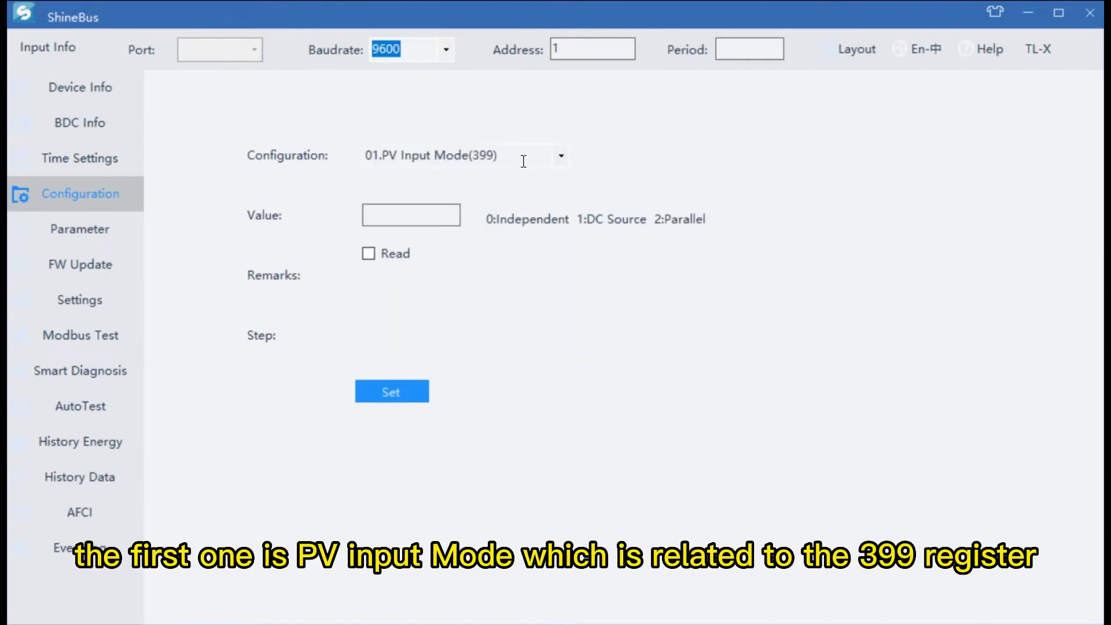
Step: Read the current PV input mode and enter 0 as its value
left_click(369, 254)
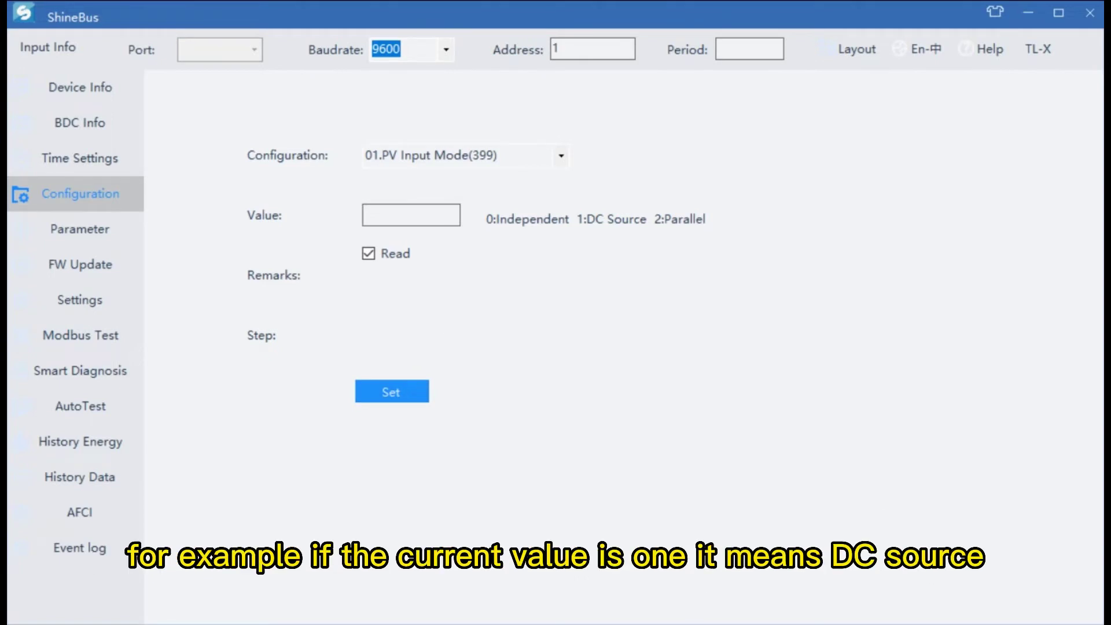
left_click(377, 320)
type("1")
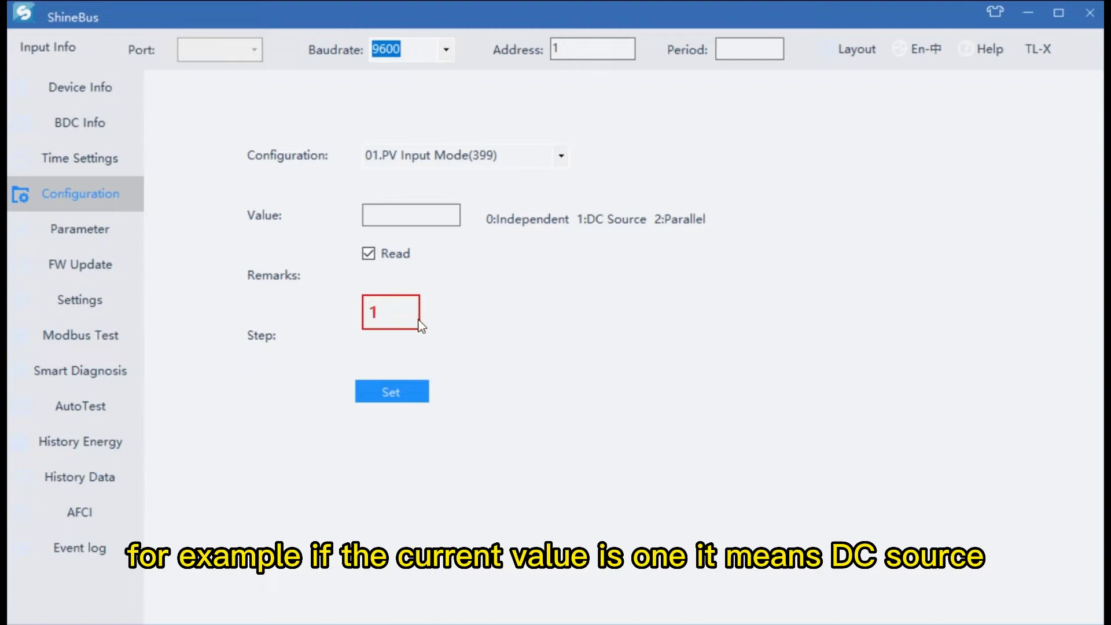
key("BackSpace")
type("0")
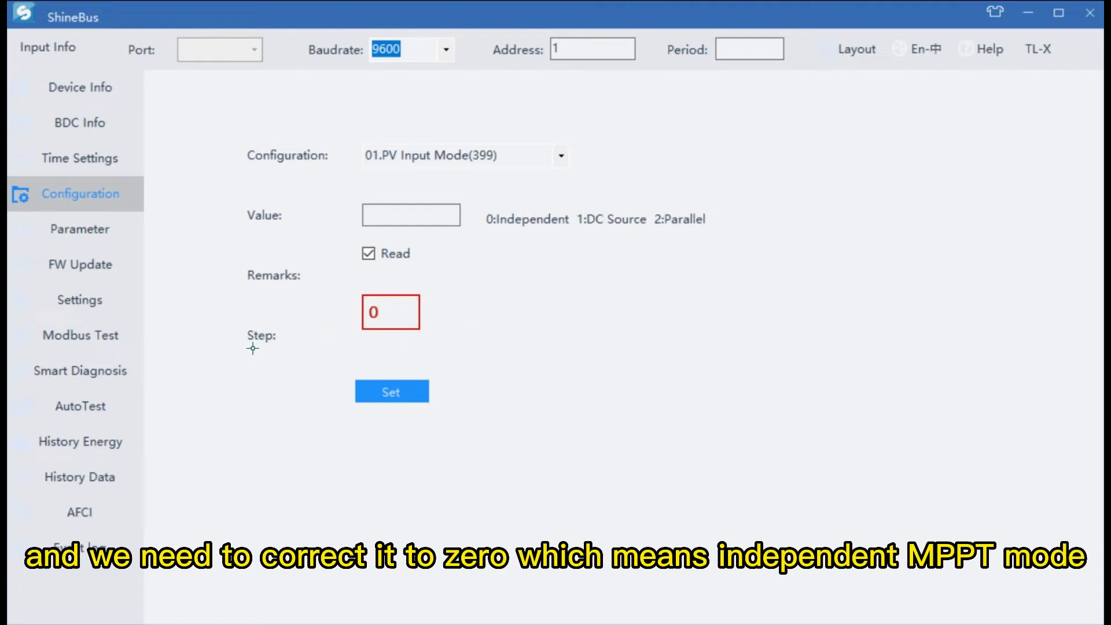
left_click(709, 410)
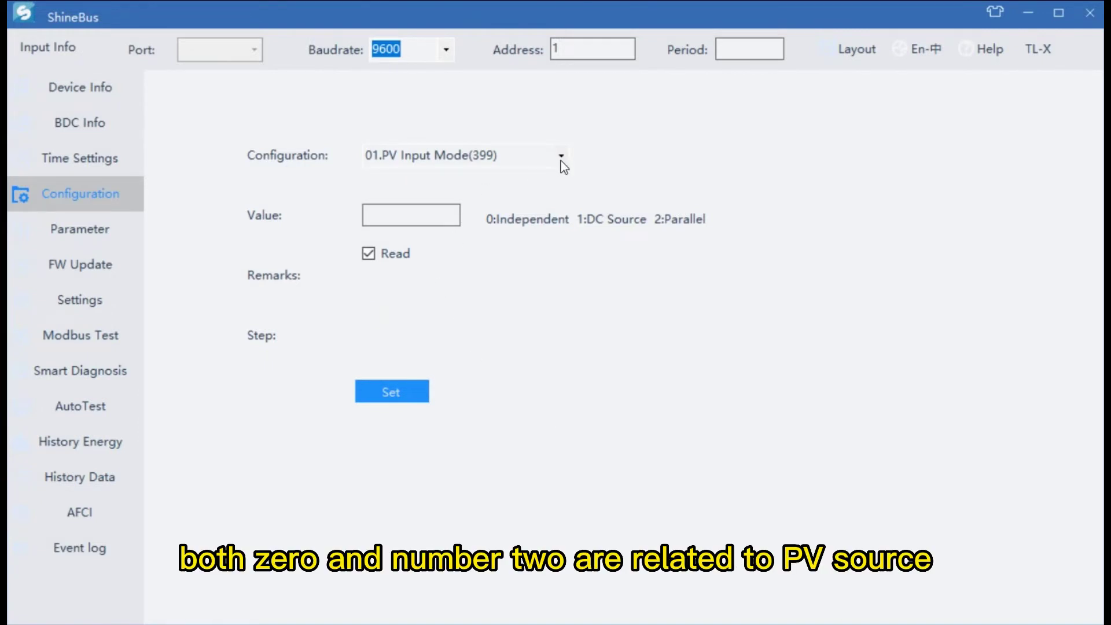
Step: Select Start-up time(18) and try sending it, dismissing the connection failure message
left_click(561, 161)
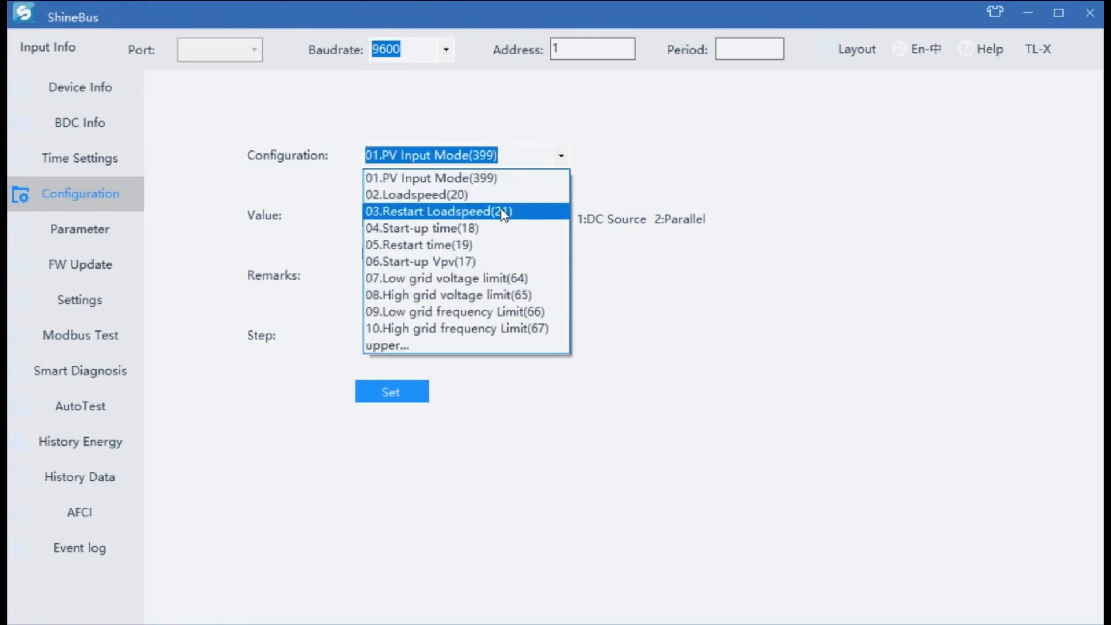
left_click(493, 230)
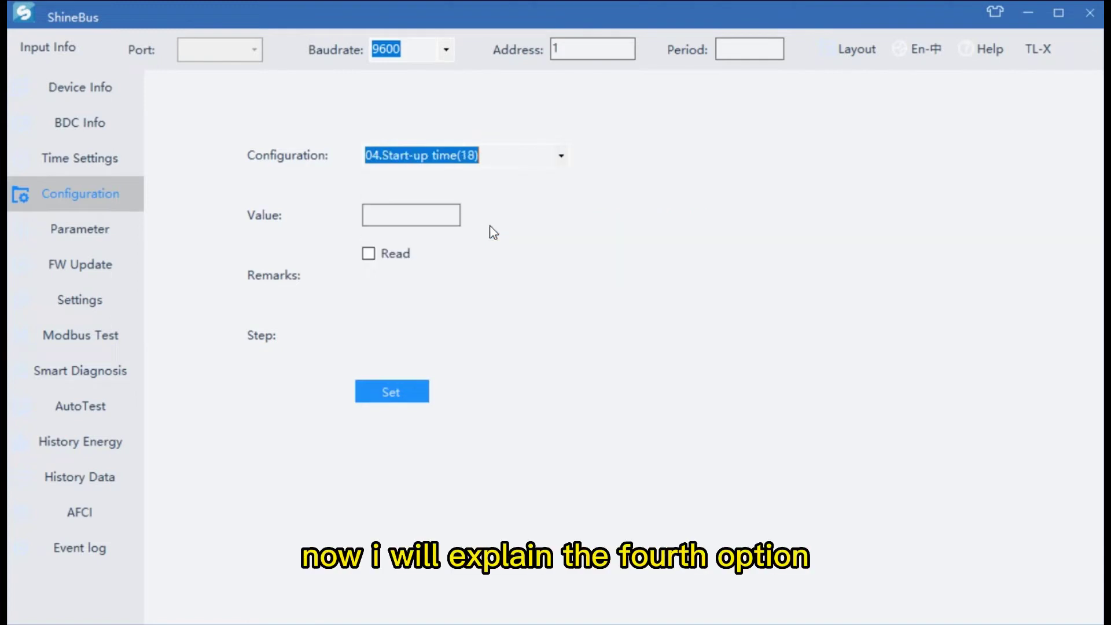
left_click(405, 226)
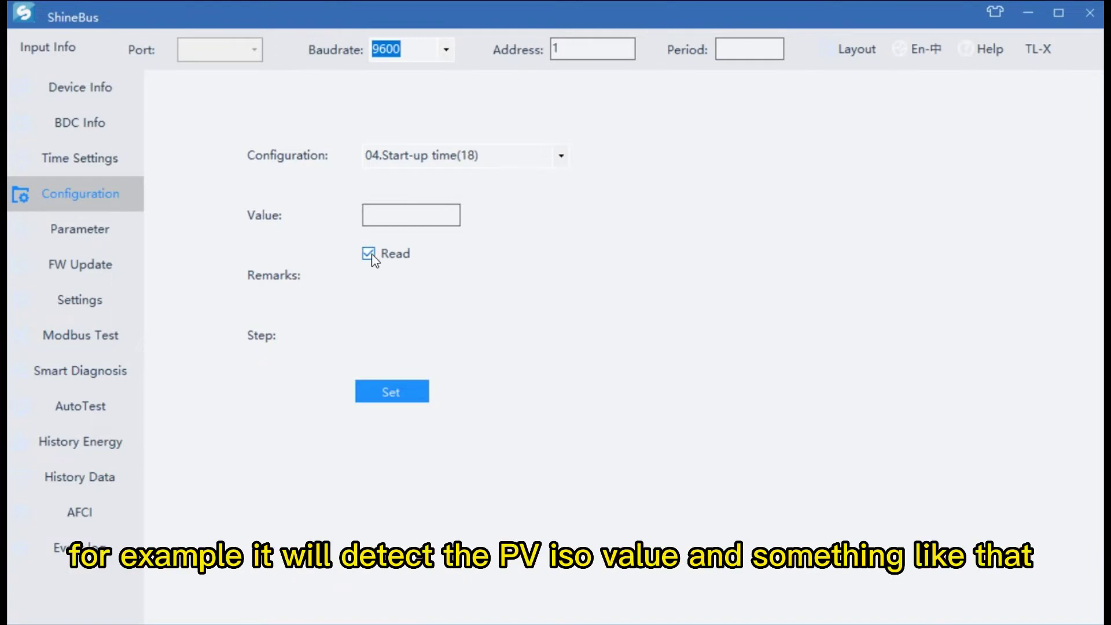
left_click(381, 396)
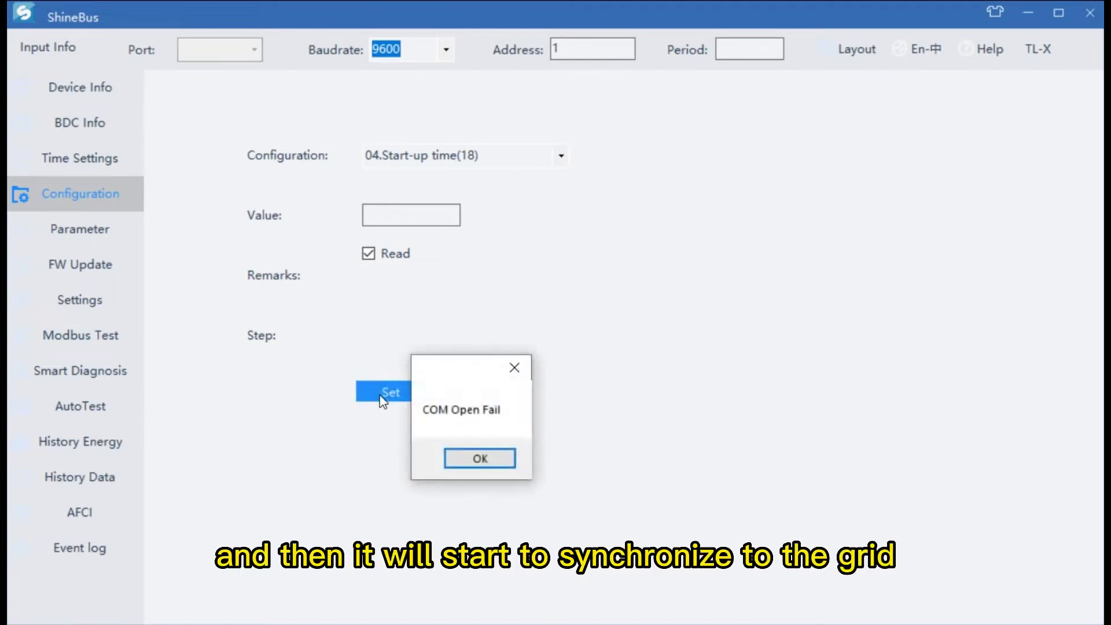
left_click(477, 459)
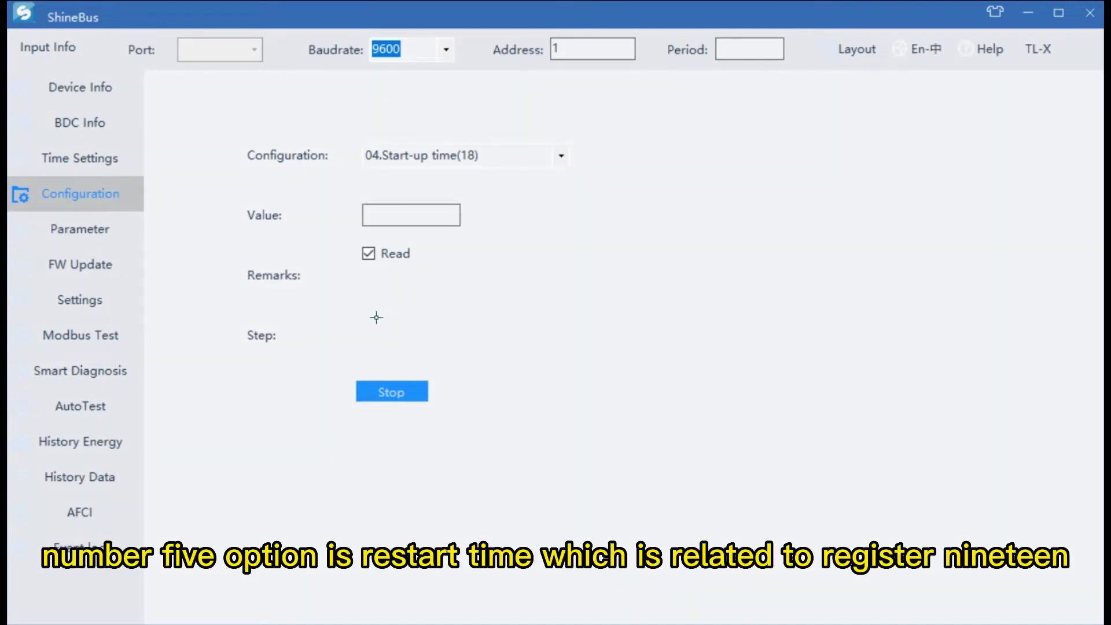
Step: Move through Restart time(19) to Start-up Vpv(17), noting 'it 's forbidden for setting start-up PV voltage'
left_click(550, 162)
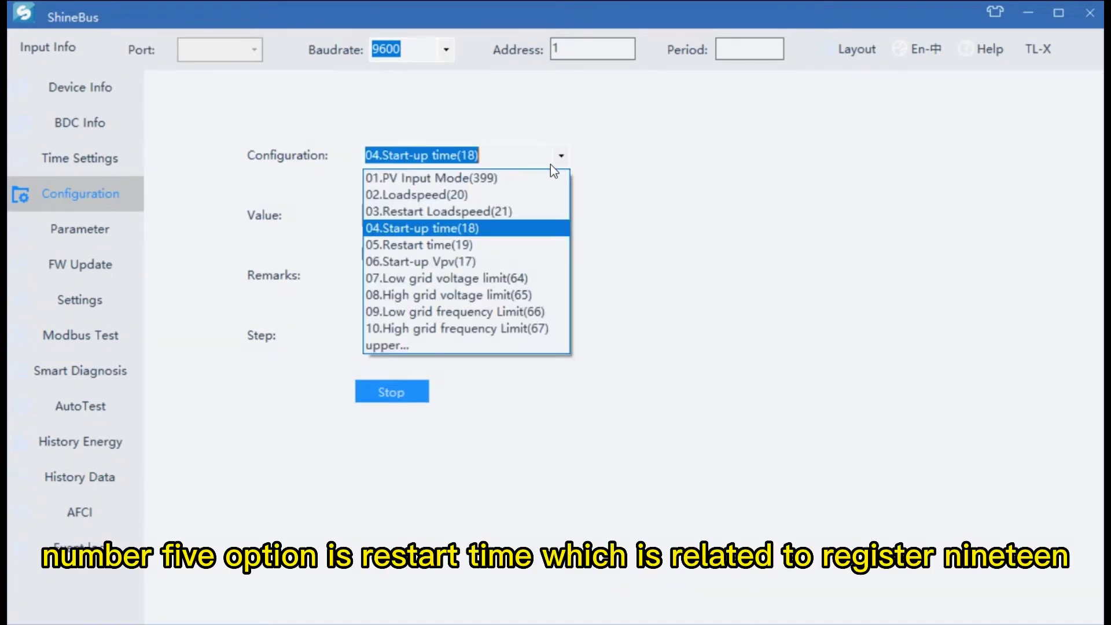
left_click(436, 246)
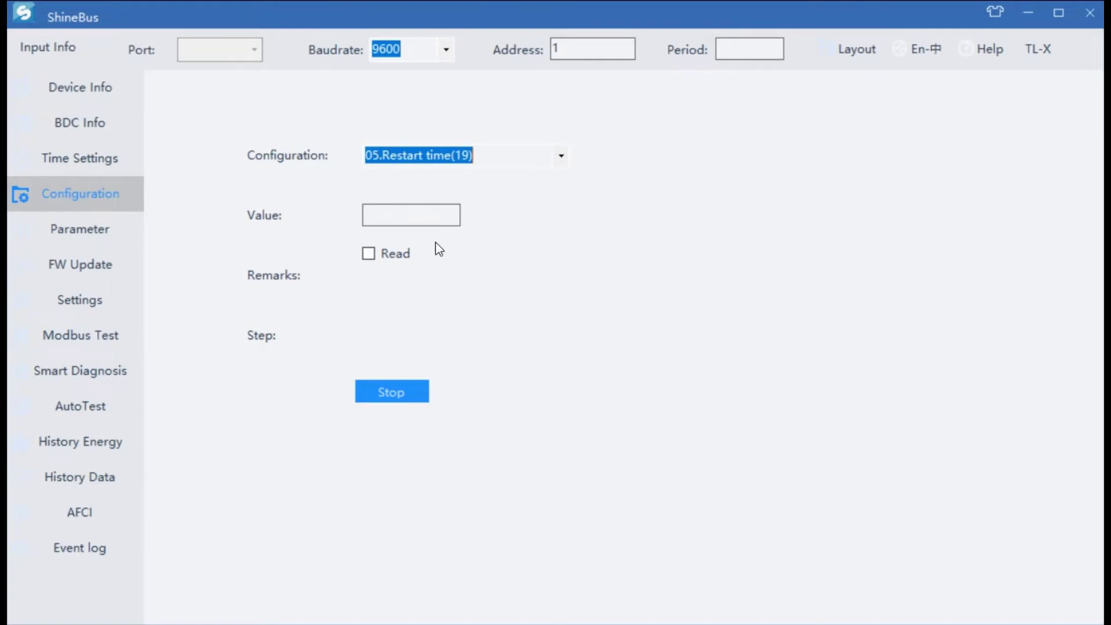
left_click(564, 156)
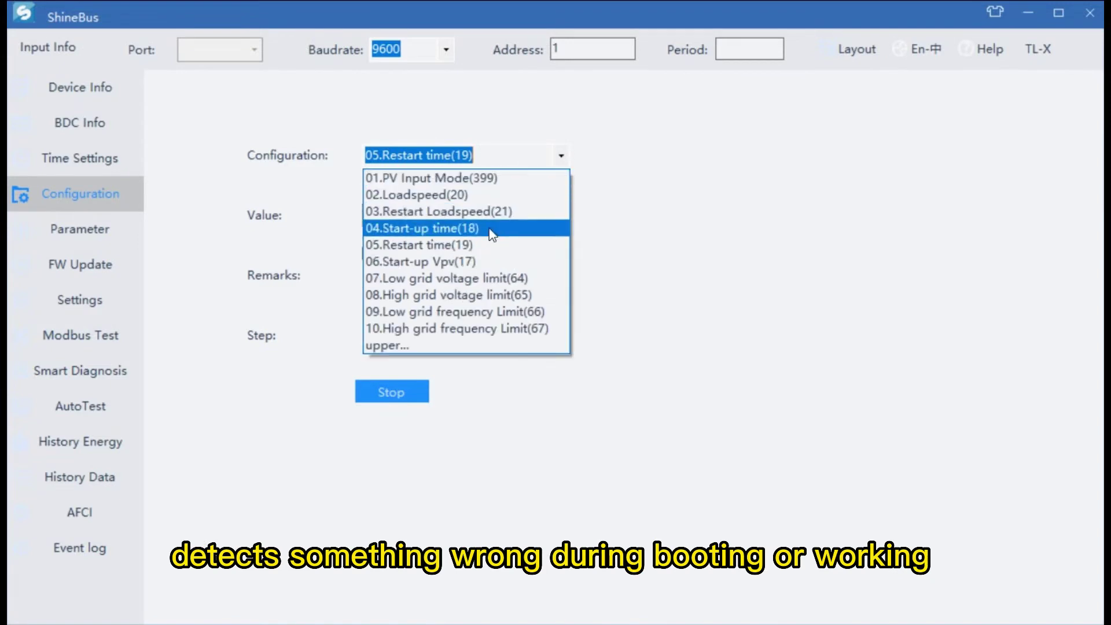
left_click(562, 155)
left_click(563, 155)
left_click(484, 264)
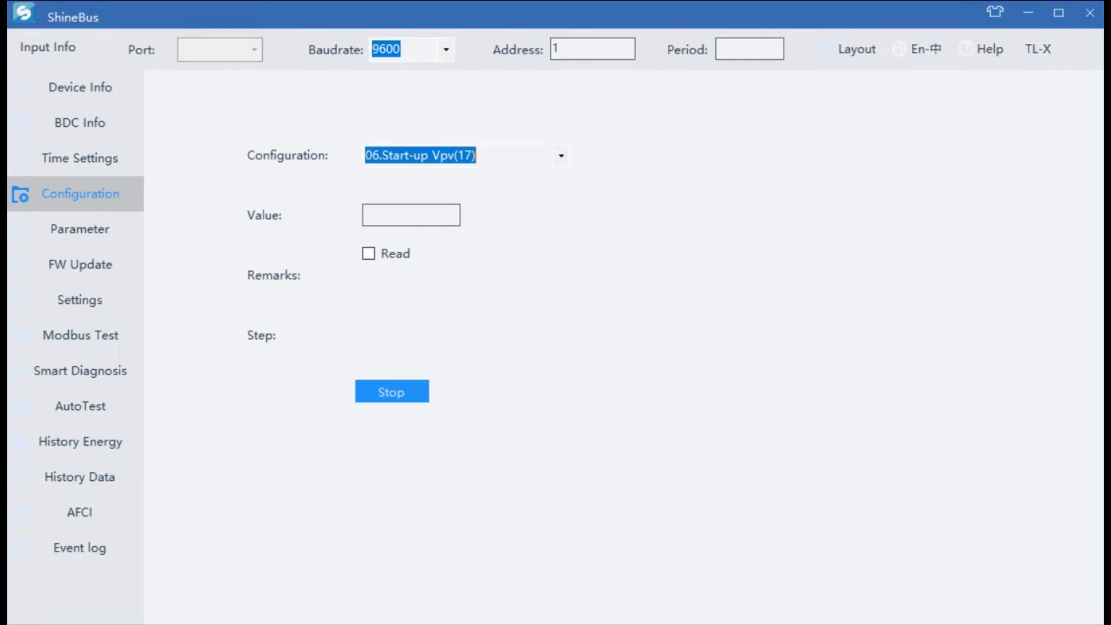
left_click(533, 216)
type("it 's forbidden ")
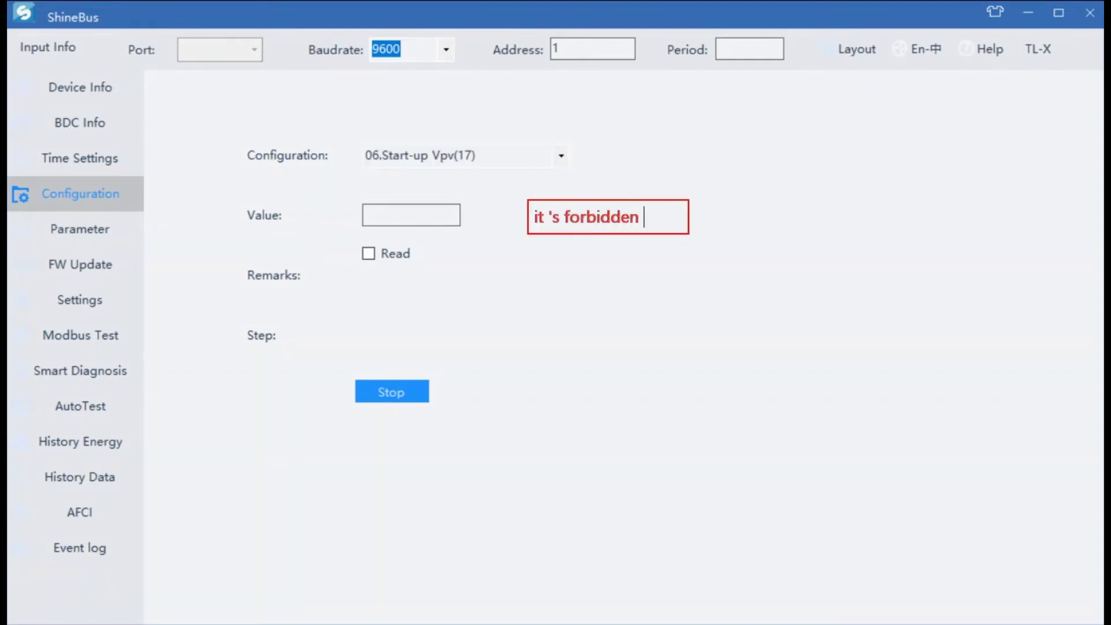
type("for setting start-up PV voltage")
Step: Switch to the 培训 folder and open the Fix AC V Outrange PDF
left_click(952, 543)
left_click(562, 156)
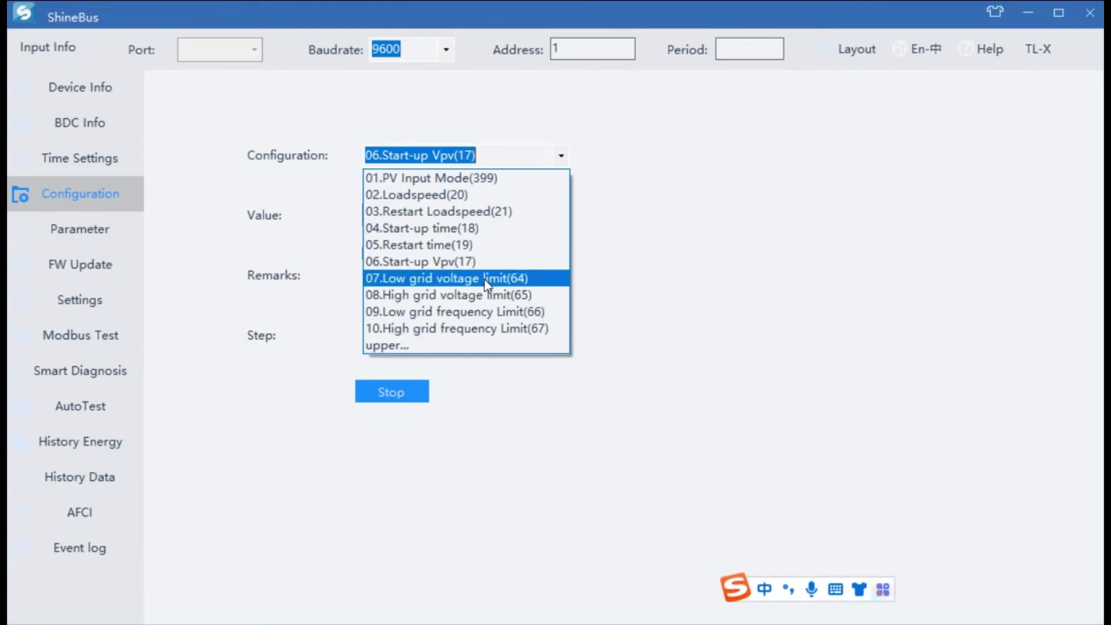
left_click(718, 289)
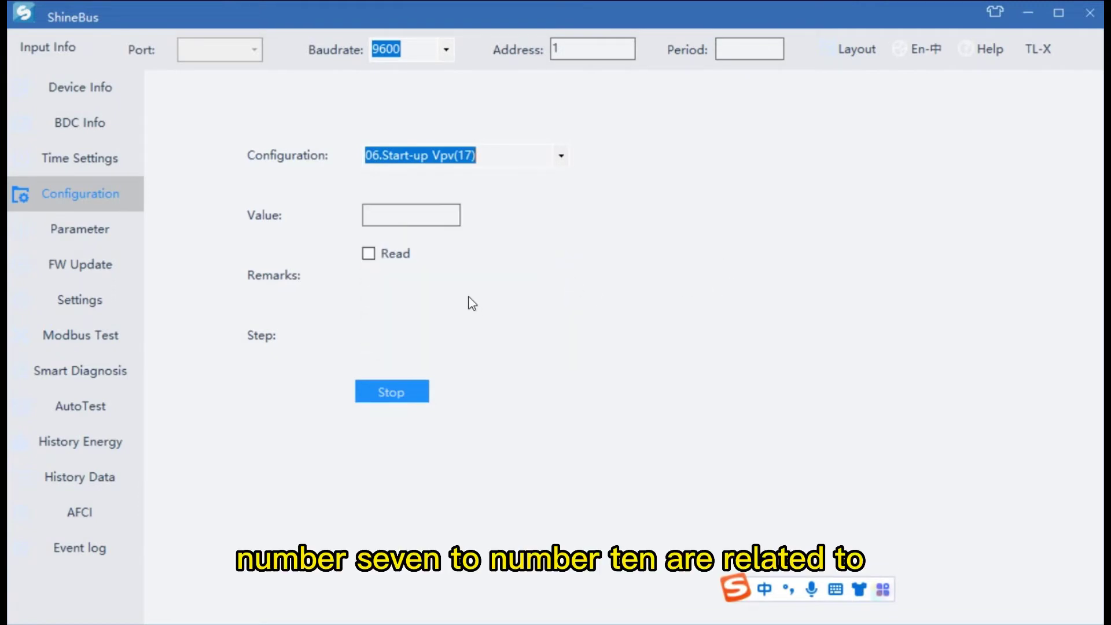
key("alt+Tab")
double_click(431, 428)
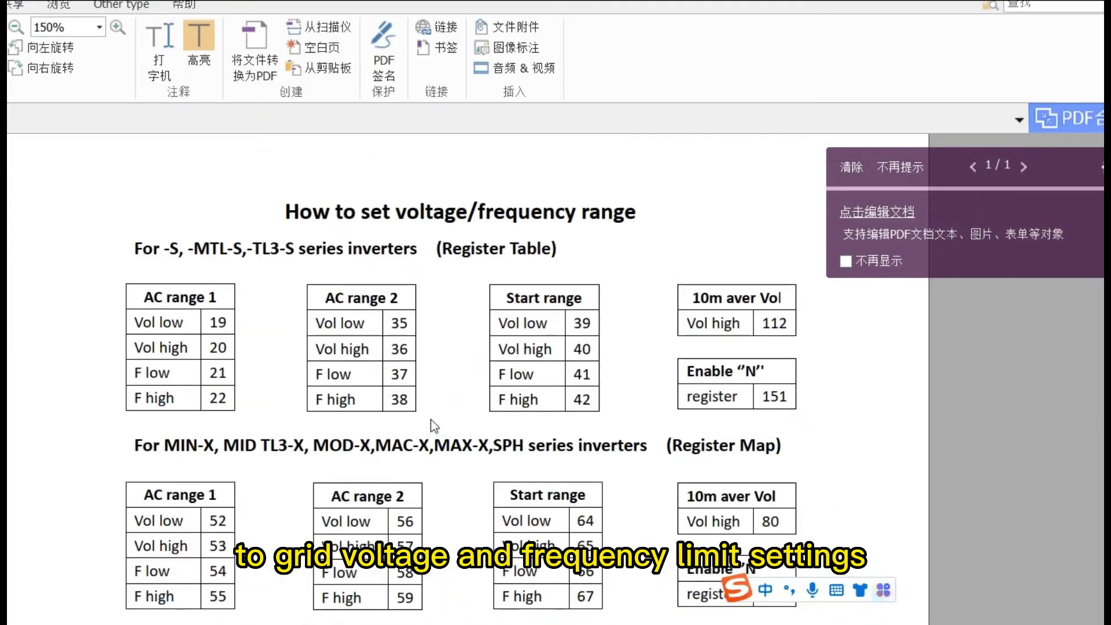
Step: Highlight the Start range register rows 64 to 67 in the MIN-X register map
scroll(389, 352, "down", 3)
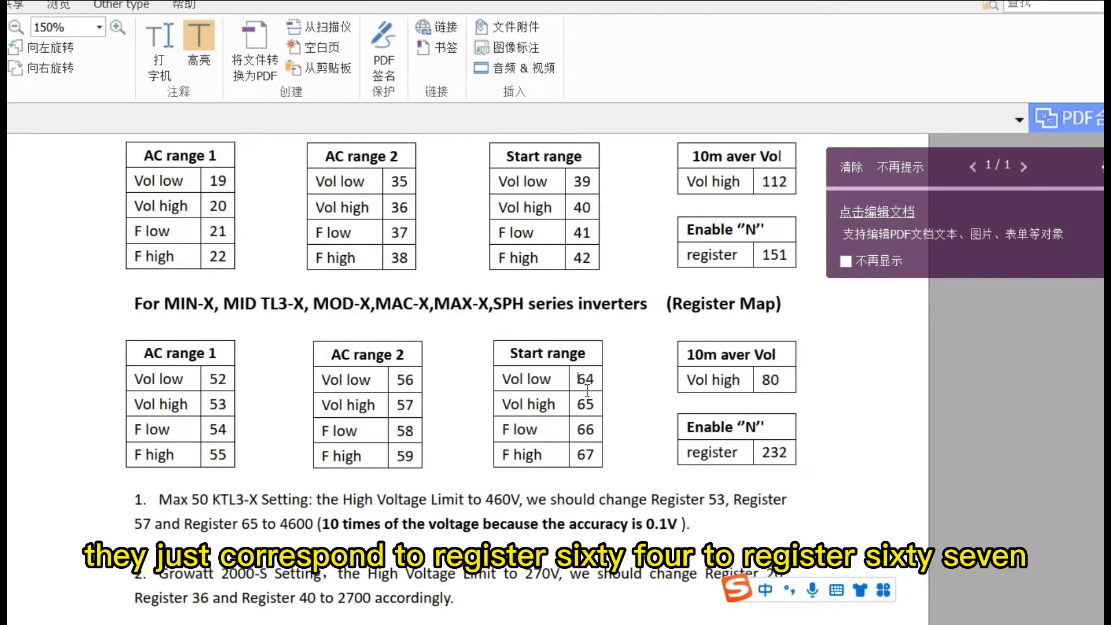
left_click_drag(587, 391, 596, 461)
left_click_drag(503, 379, 595, 461)
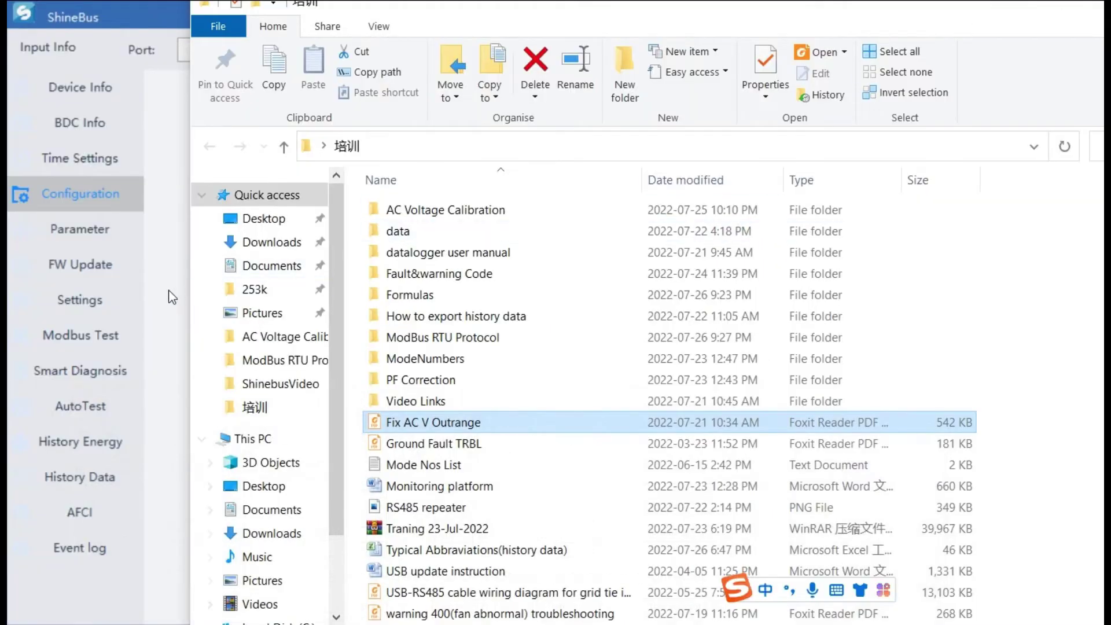
Step: Go 'upper...' from the grid limit settings into the 06.ExportLimit settings group
left_click(165, 291)
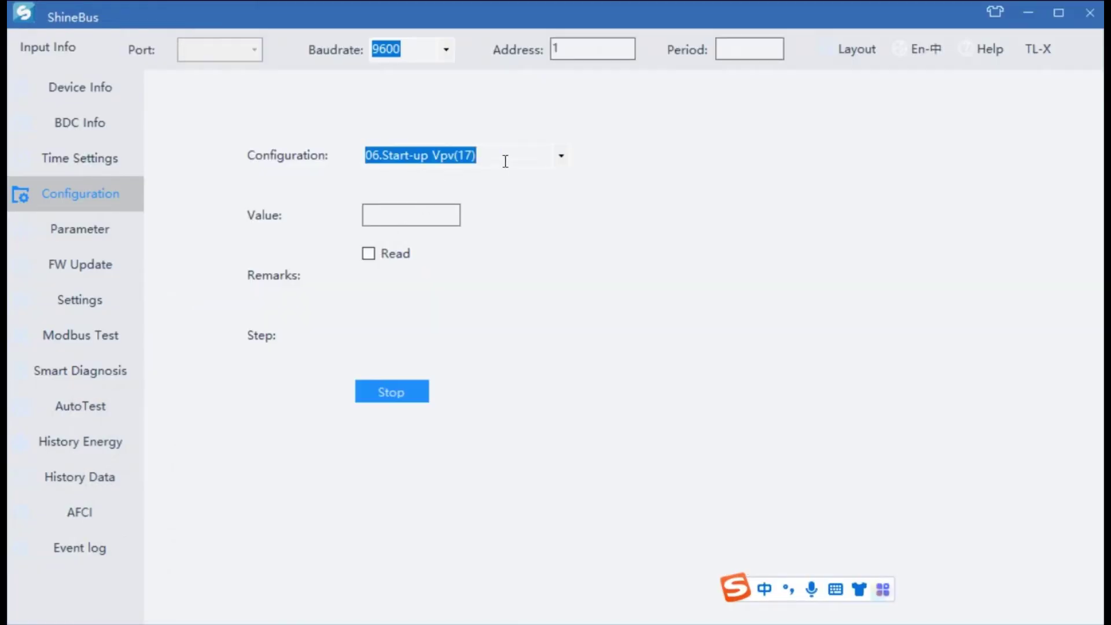
left_click(559, 158)
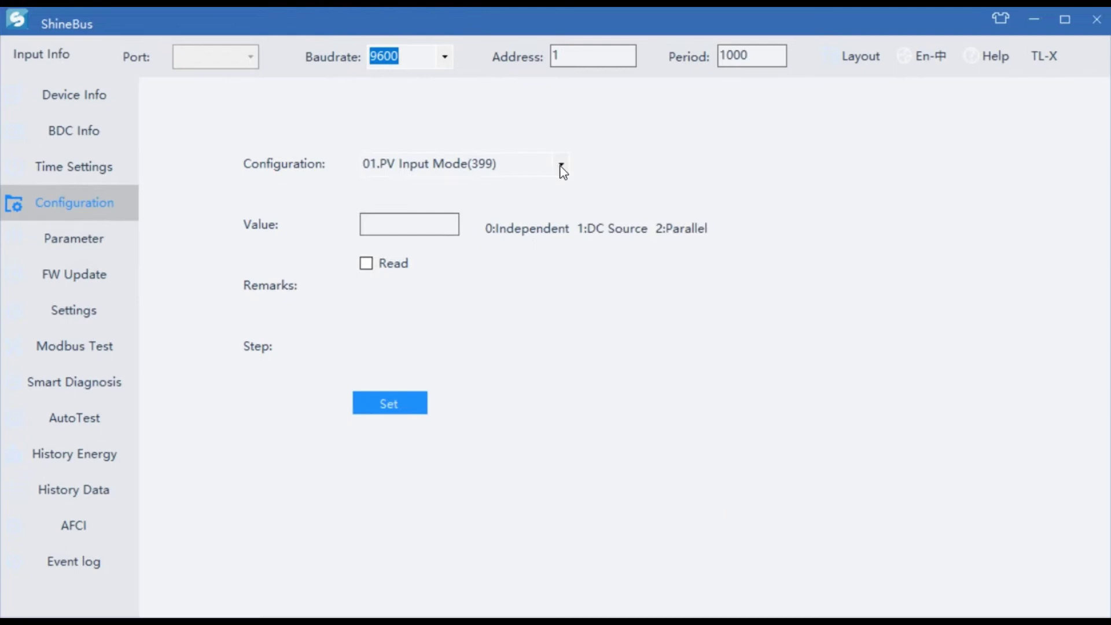
left_click(560, 166)
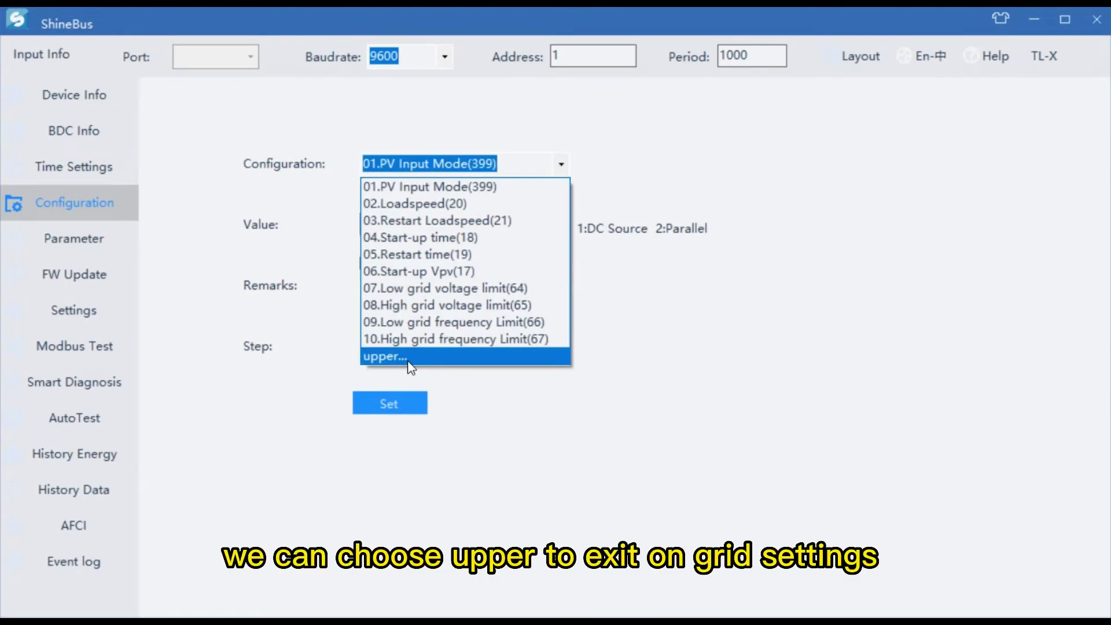
left_click(386, 357)
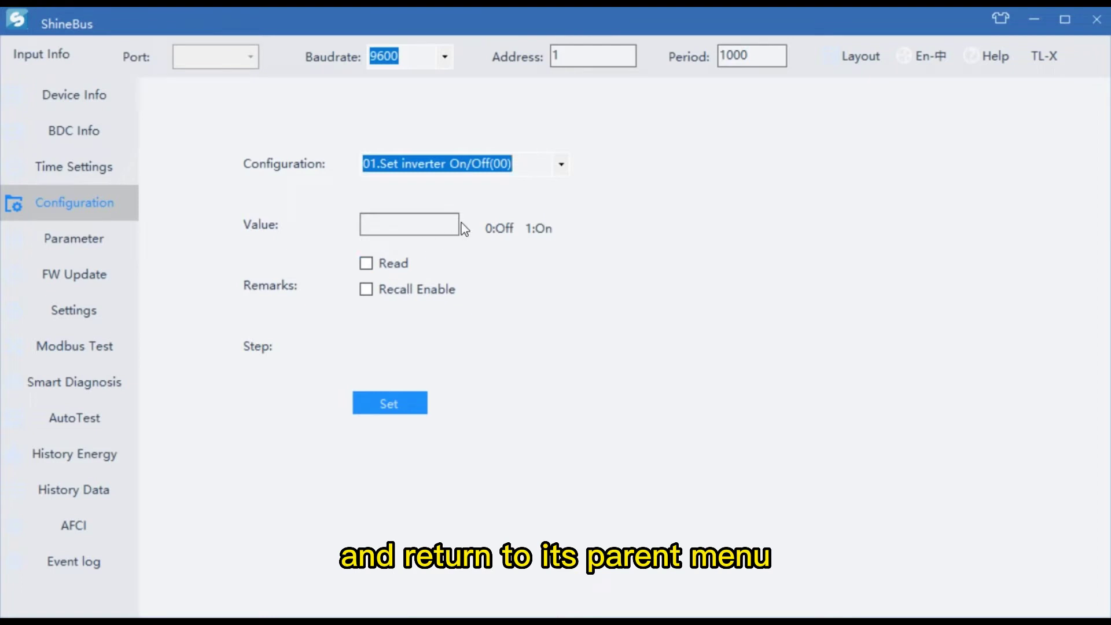
left_click(559, 168)
left_click(441, 272)
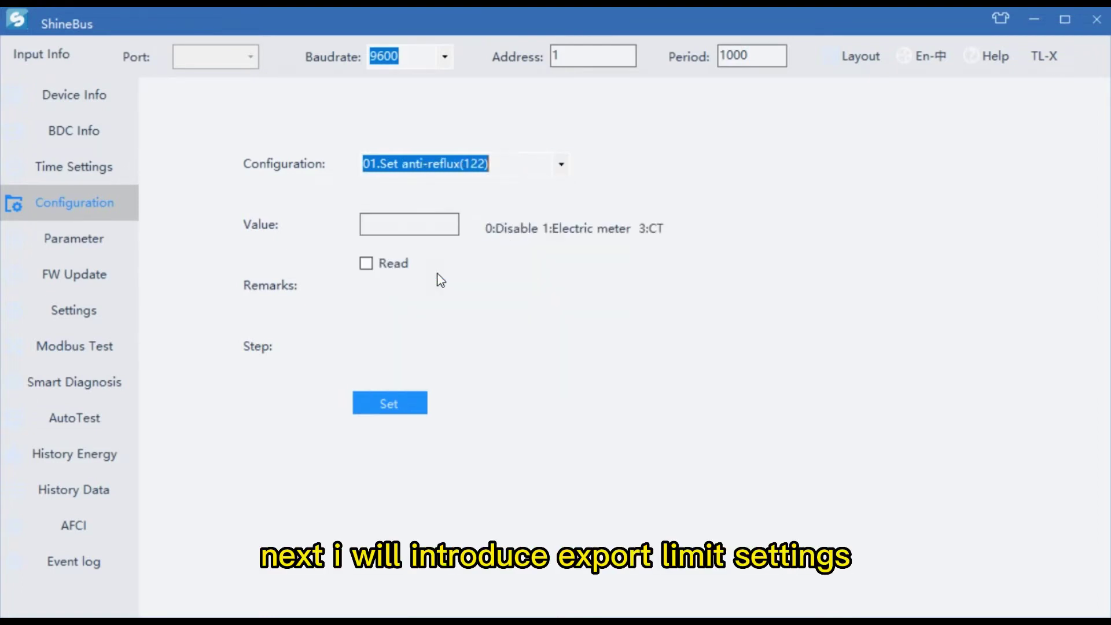
left_click(558, 172)
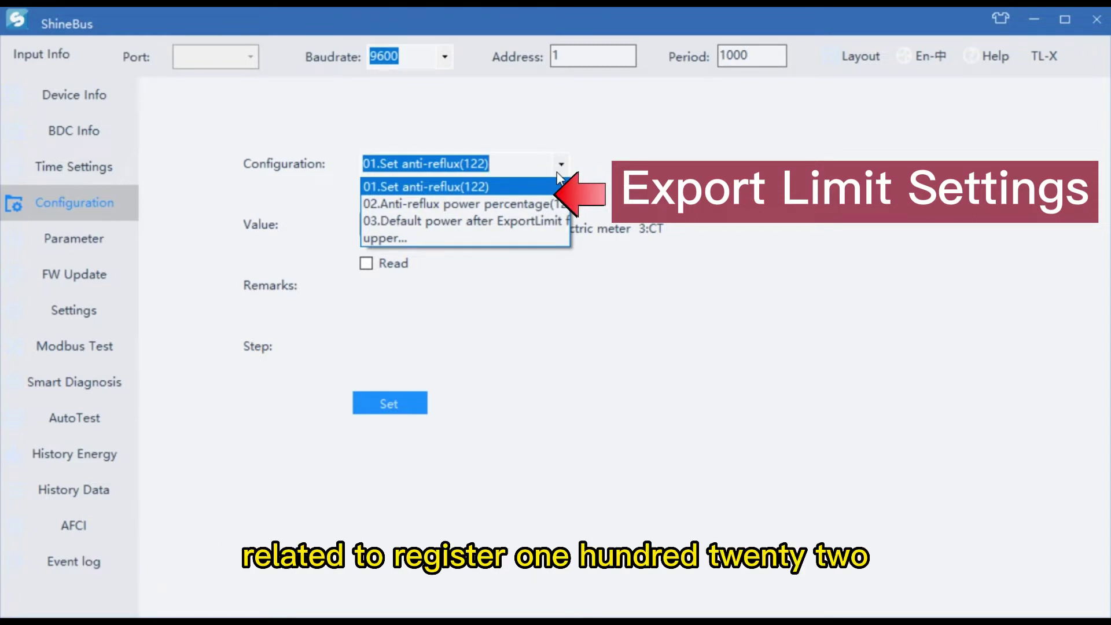
Step: Select 01.Set anti-reflux(122) and enter 1 (electric meter) as its value
left_click(521, 186)
left_click(442, 231)
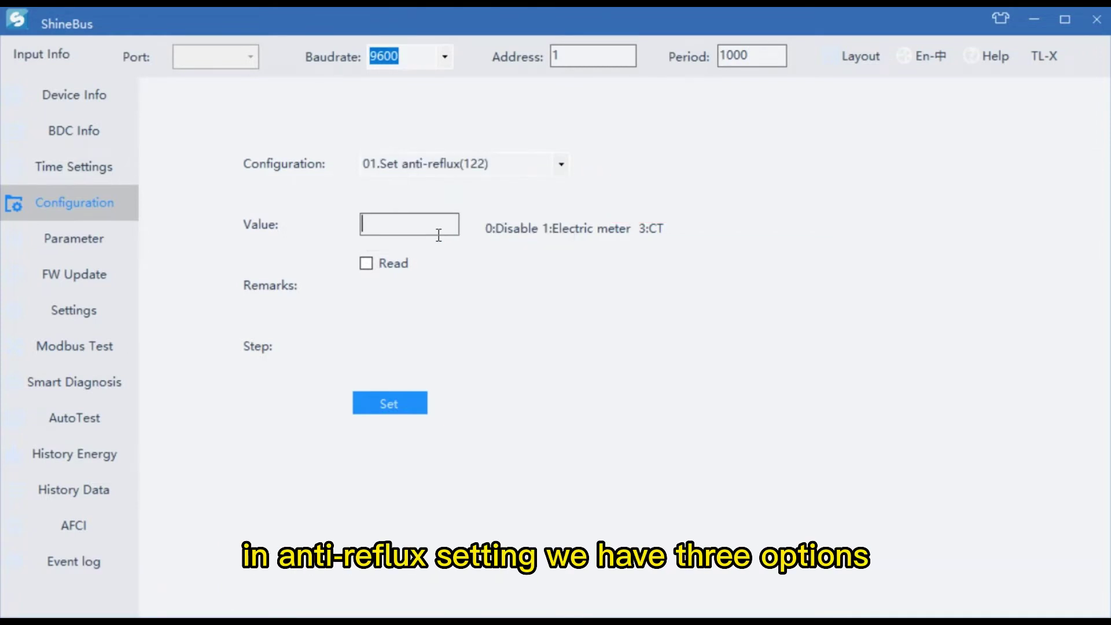
type("1")
left_click(557, 173)
left_click(438, 235)
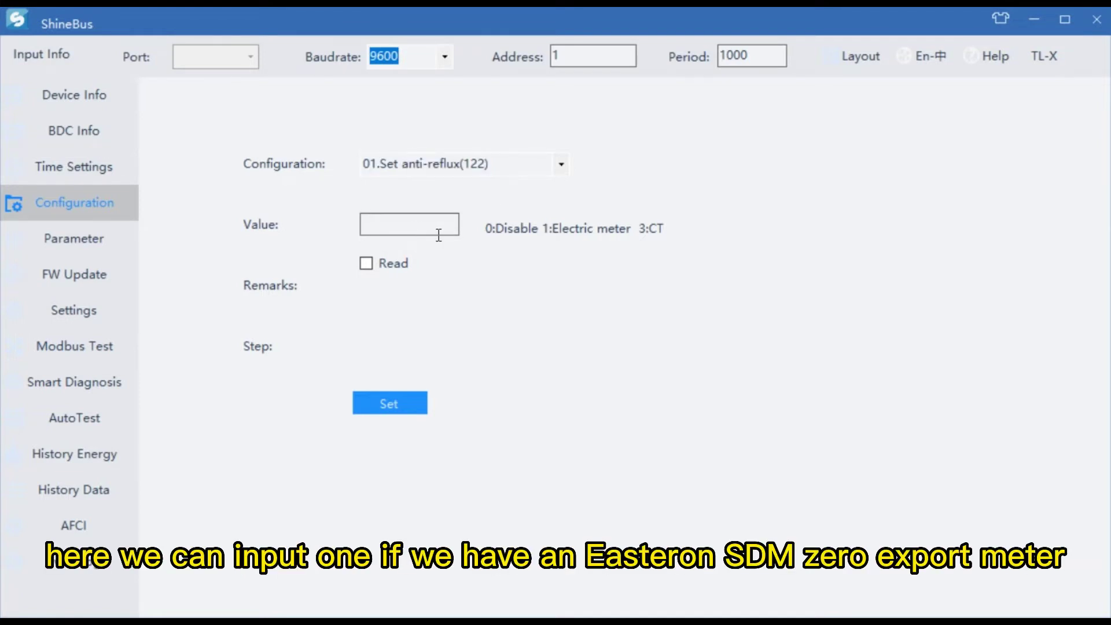
type("1")
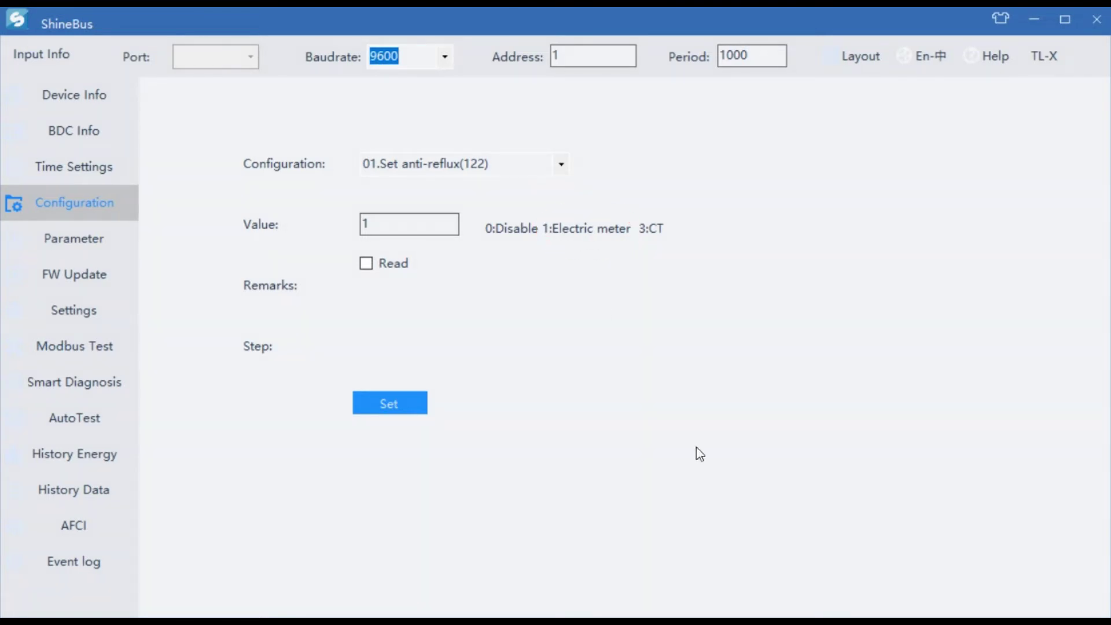
Step: Select 02.Anti-reflux power percentage and enter 0 as its value
left_click(562, 164)
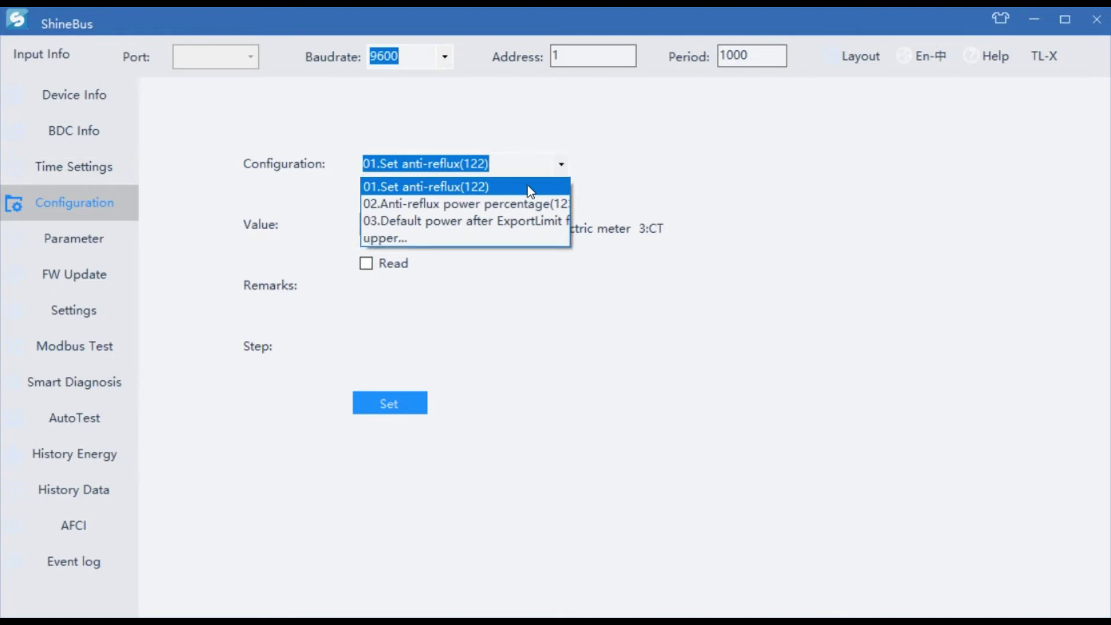
left_click(512, 205)
left_click(405, 228)
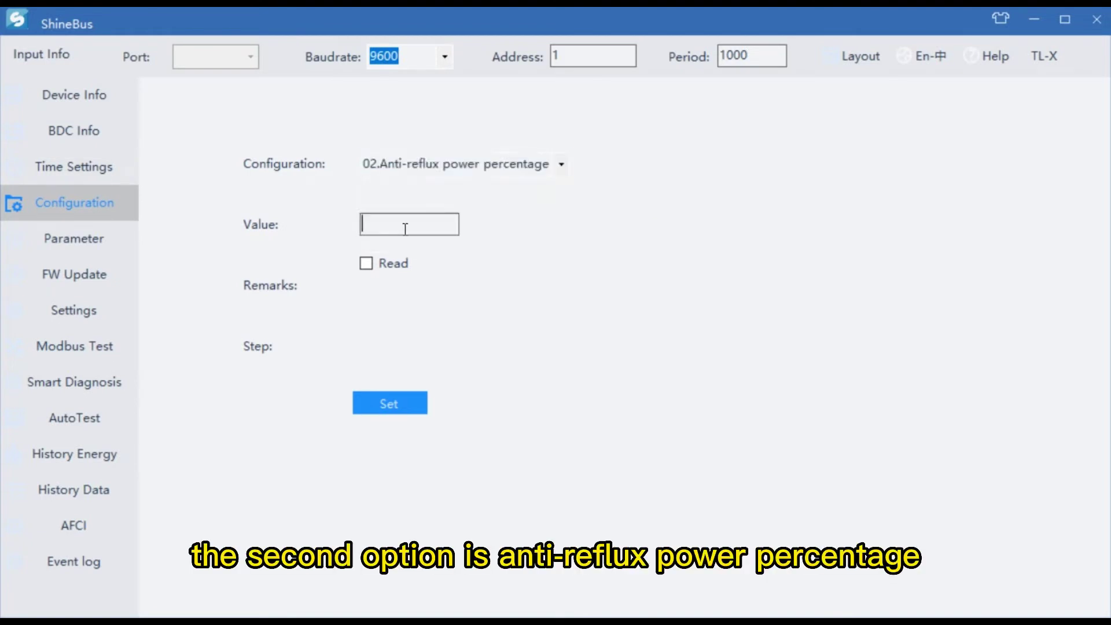
type("0")
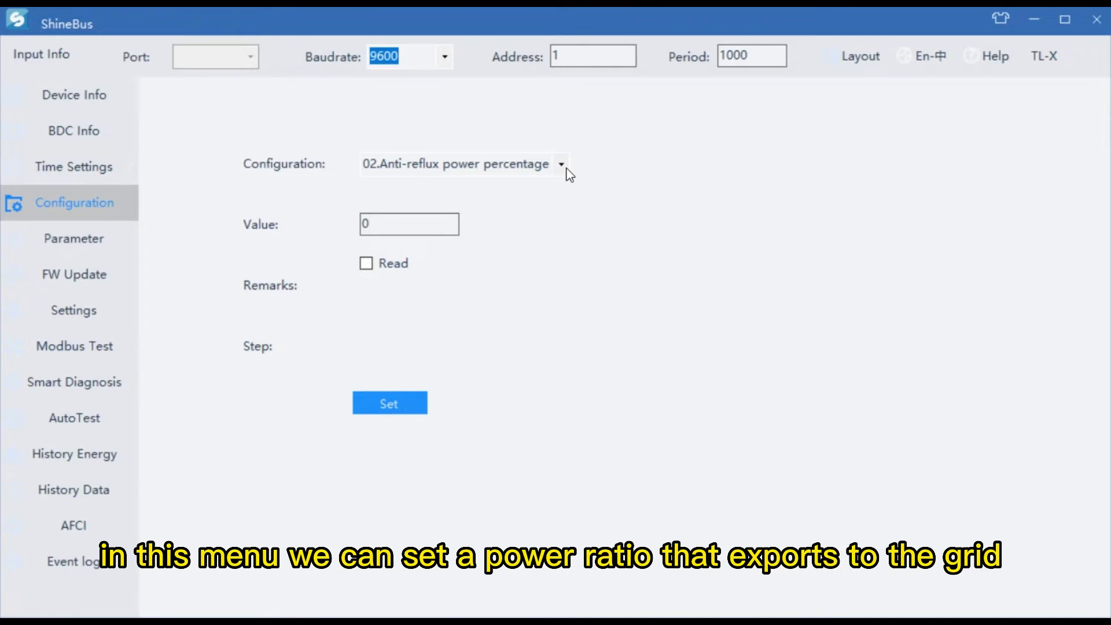
Step: Select 03.Default power after ExportLimit failure and note 'set a active power ratio, for example 80%'
left_click(565, 168)
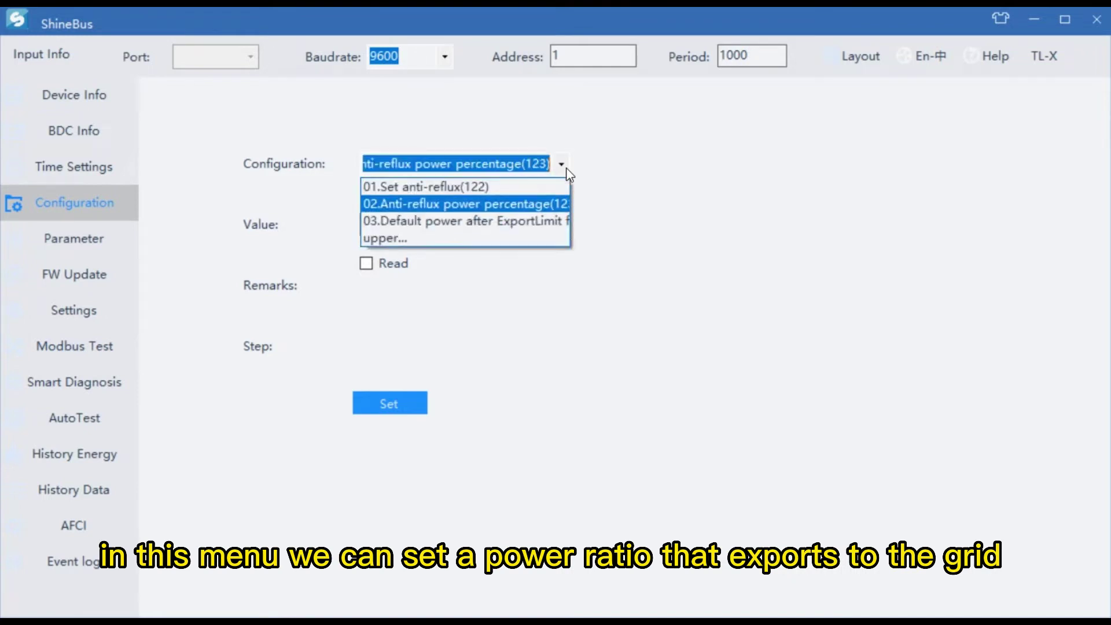
left_click(512, 222)
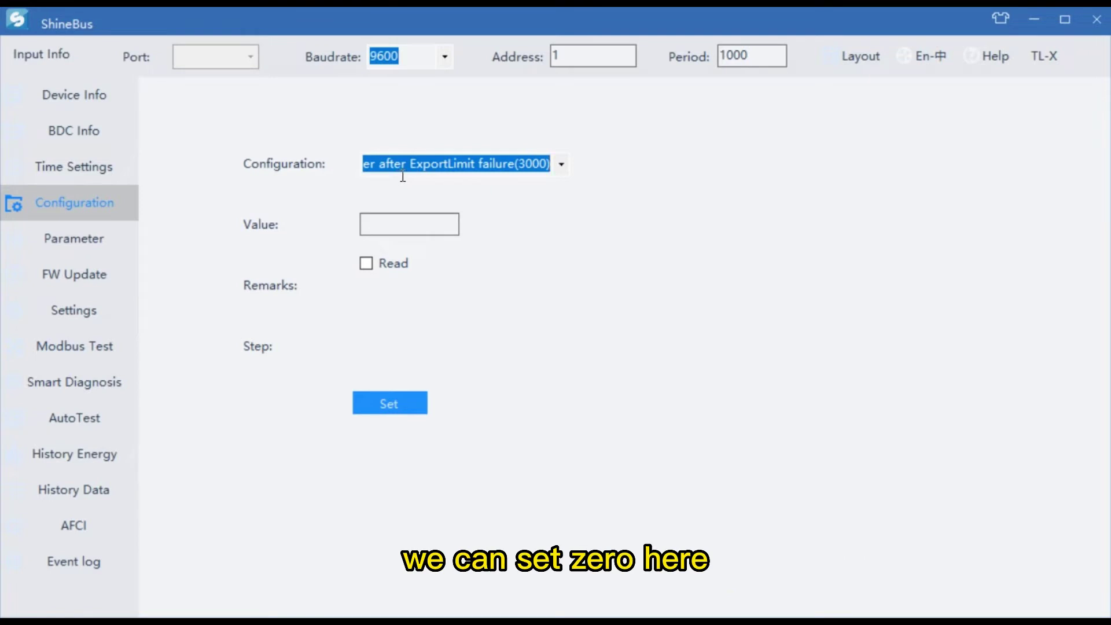
left_click_drag(406, 174, 573, 174)
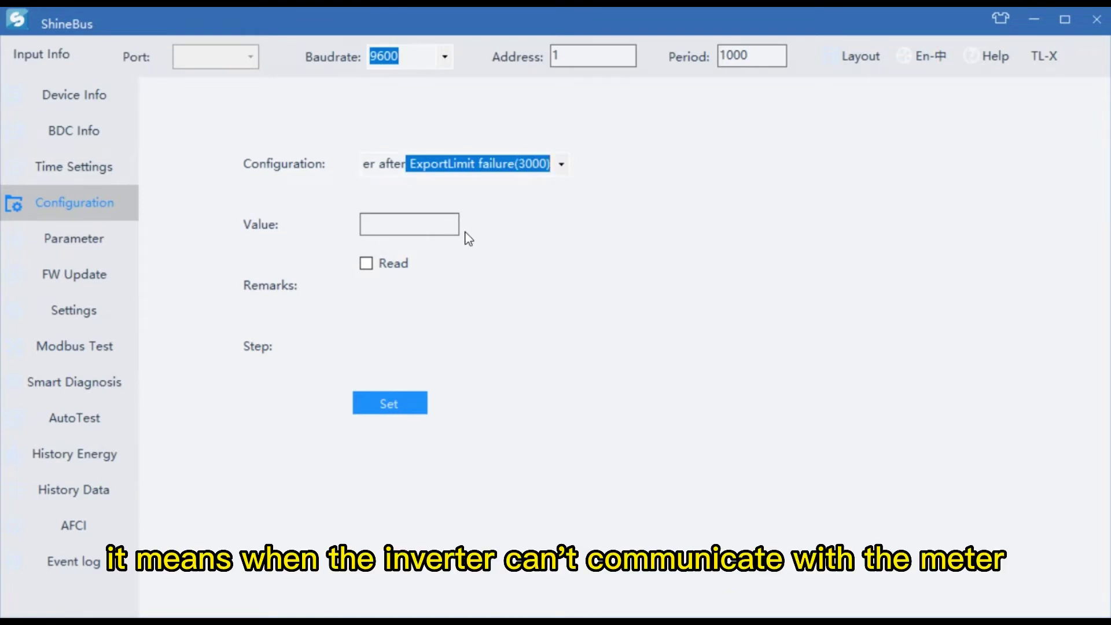
key("Home")
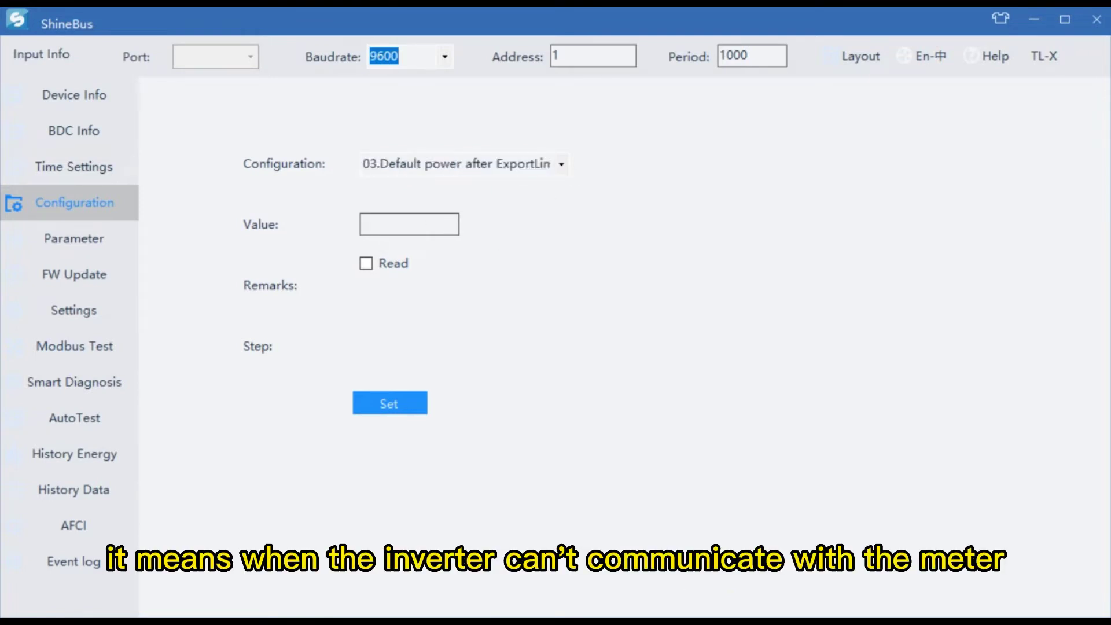
left_click(510, 249)
type("set a active power ration")
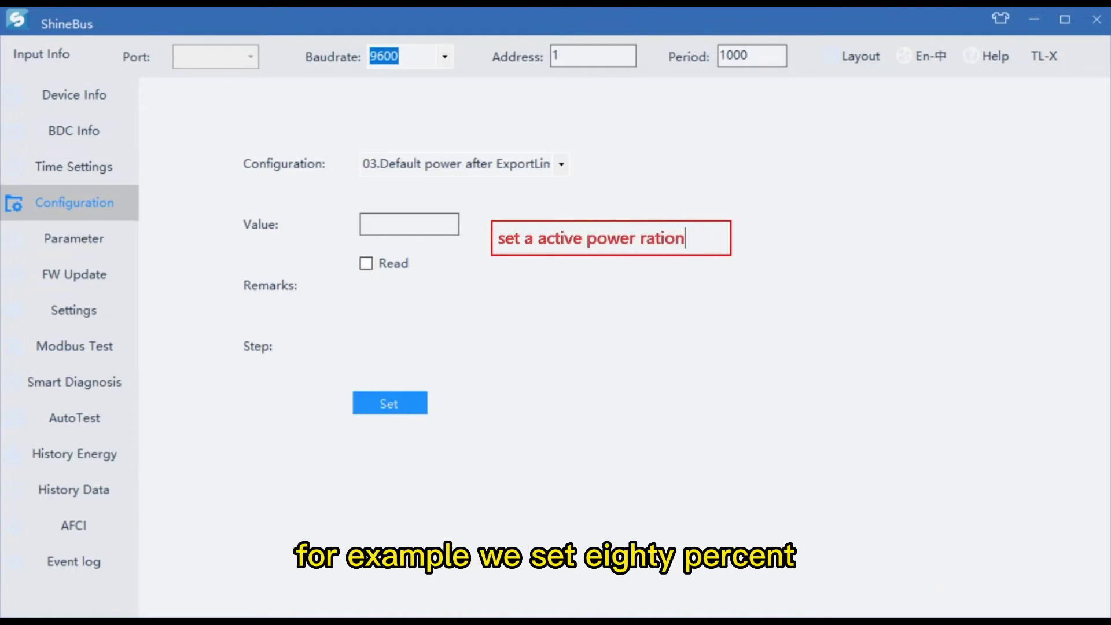
key("BackSpace")
type(",for example ")
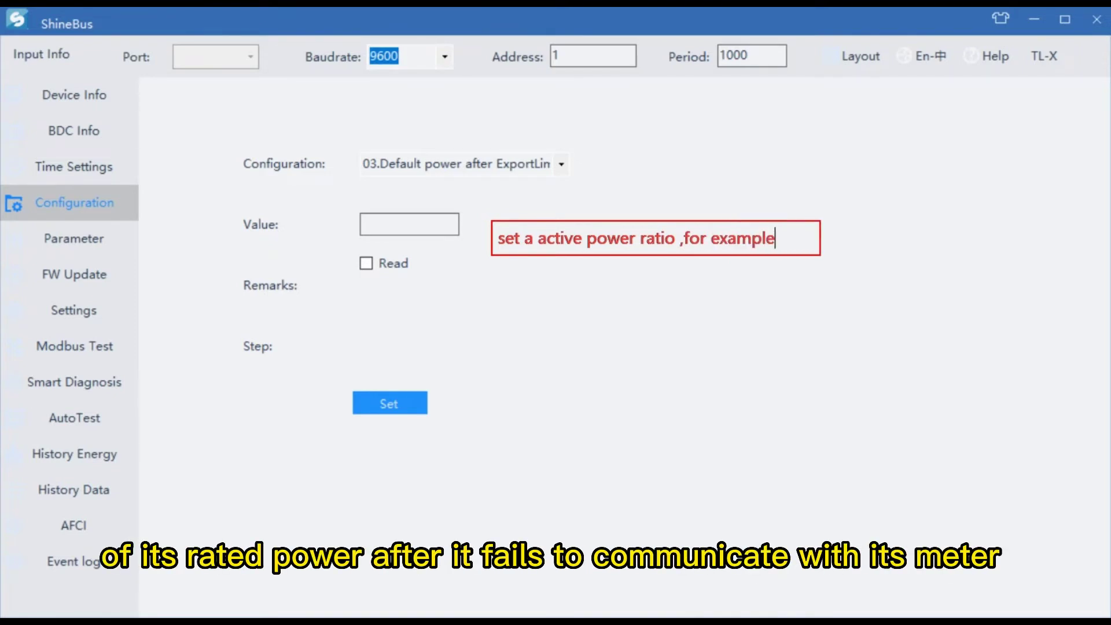
type("80&")
key("BackSpace")
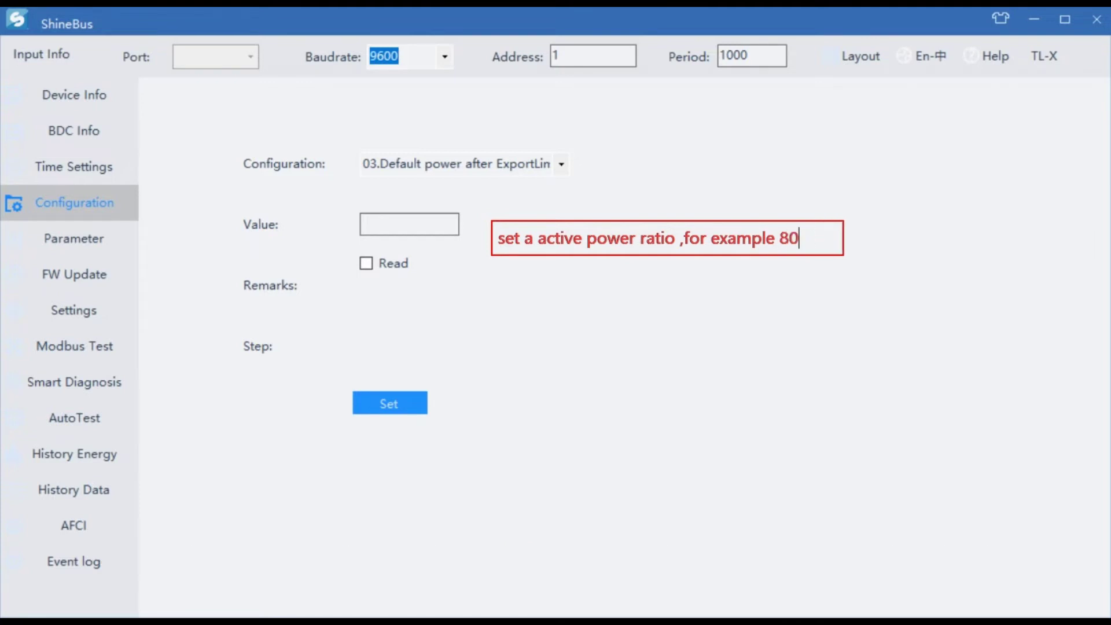
left_click(562, 164)
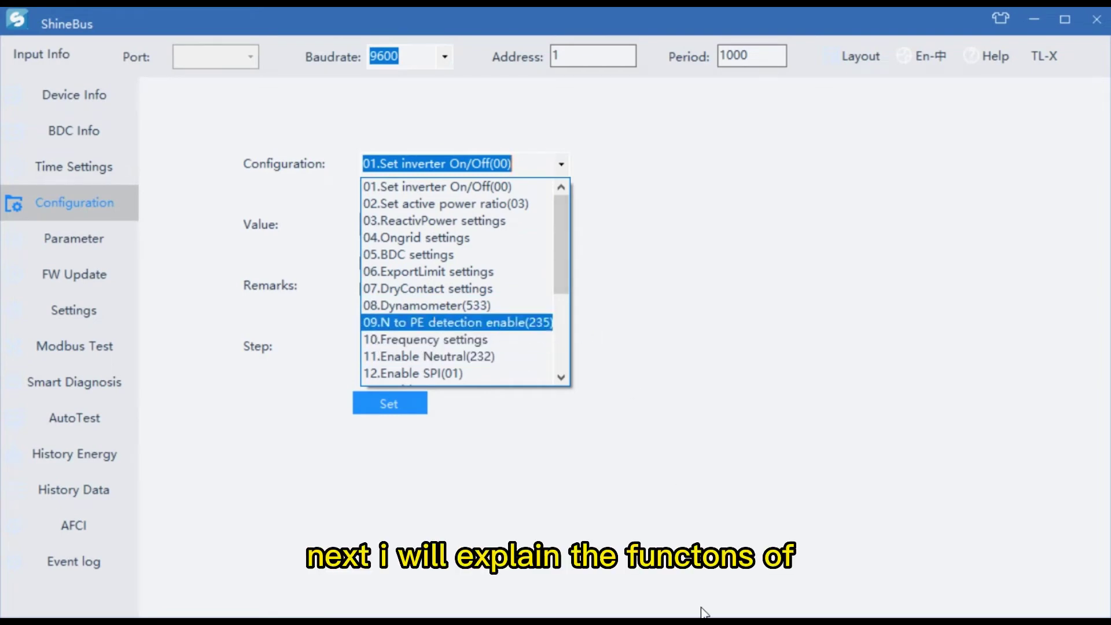
Step: Screenshot the ShineBus window and box the N to PE detection enable and Enable Neutral items
left_click(561, 164)
left_click(561, 163)
key("ctrl+alt+a")
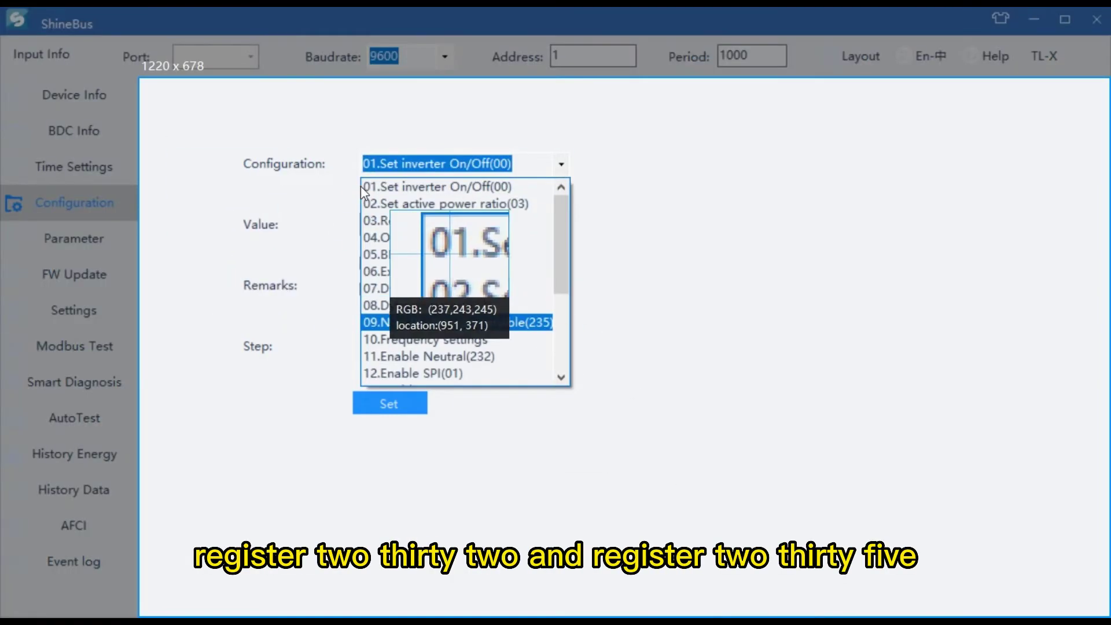
left_click(49, 72)
left_click_drag(346, 309, 587, 335)
mouse_move(351, 342)
left_mouse_down()
mouse_move(361, 359)
mouse_move(537, 365)
left_mouse_up()
left_click(633, 280)
Step: Write the note 'in 3-phase delta connetion, we need to set these two settings'
type("in three")
key("BackSpace")
key("BackSpace")
key("BackSpace")
key("BackSpace")
key("BackSpace")
key("BackSpace")
type("3")
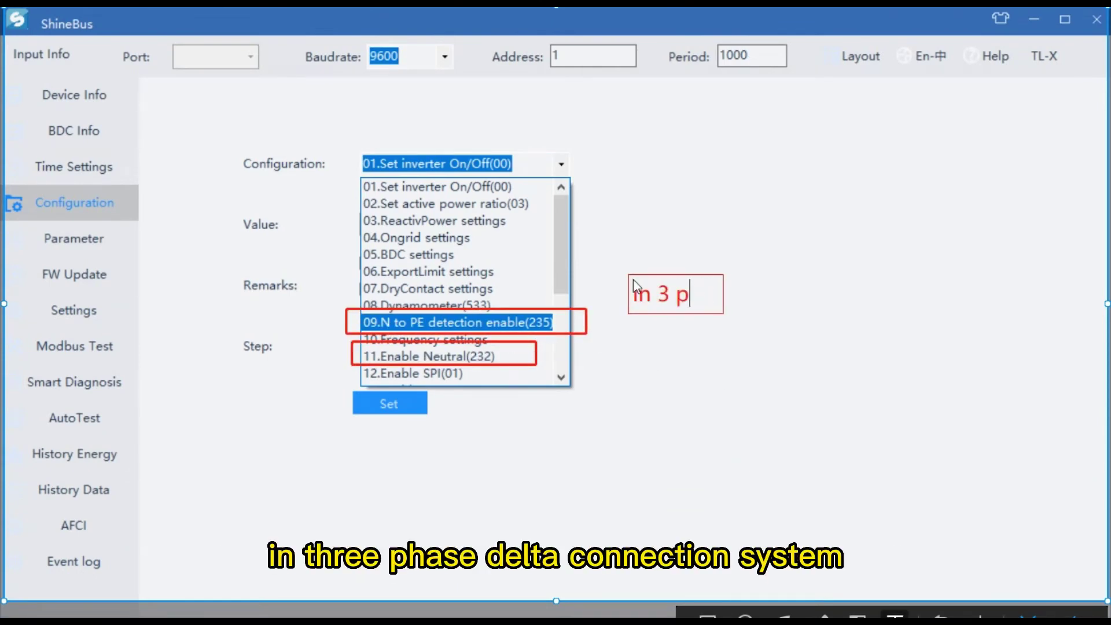
type("-phase delta connetio")
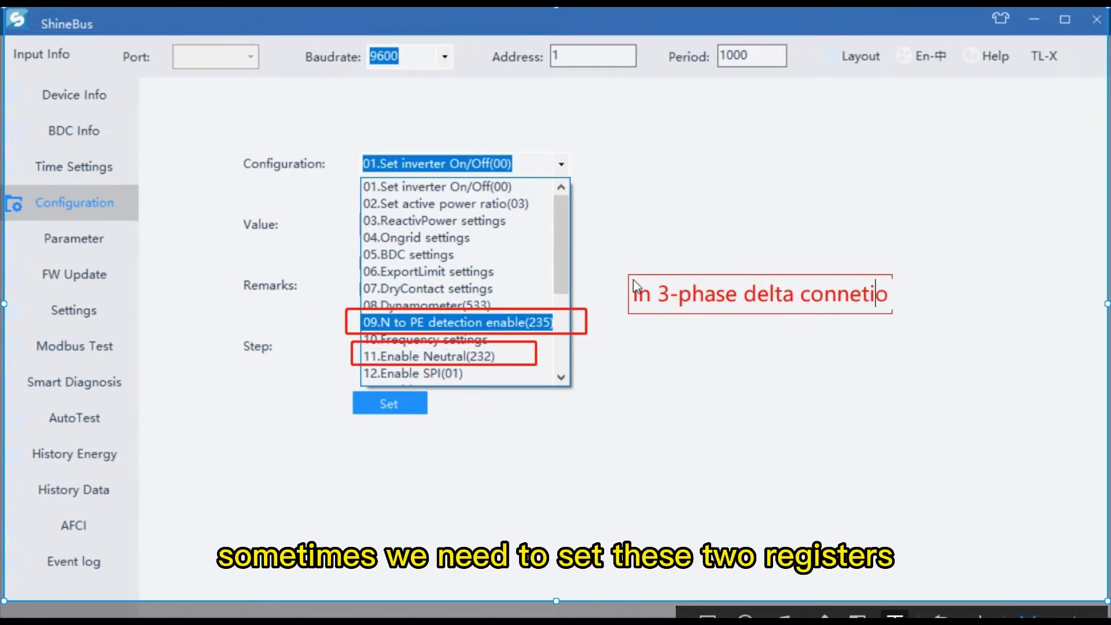
type("n , we need to")
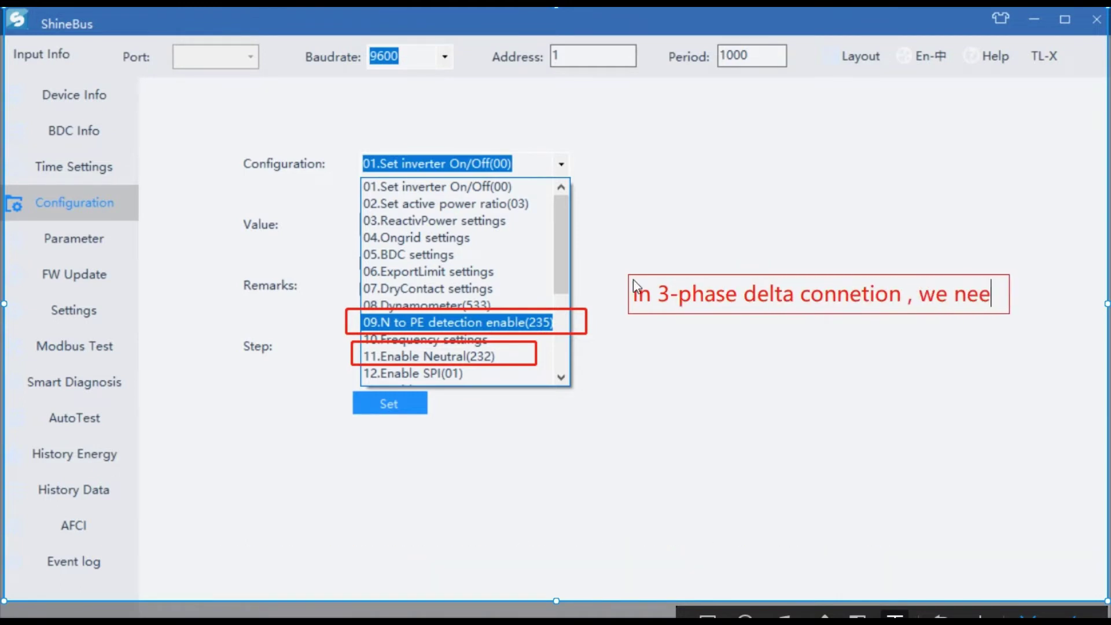
key("Return")
type("set these two ")
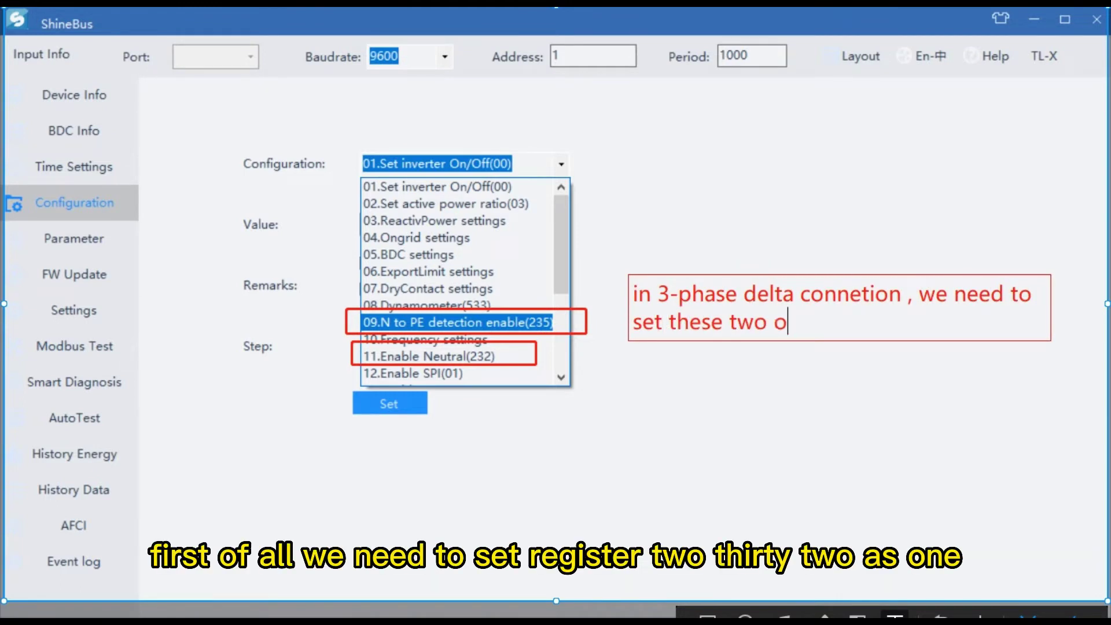
type("settings")
key("Return")
key("Return")
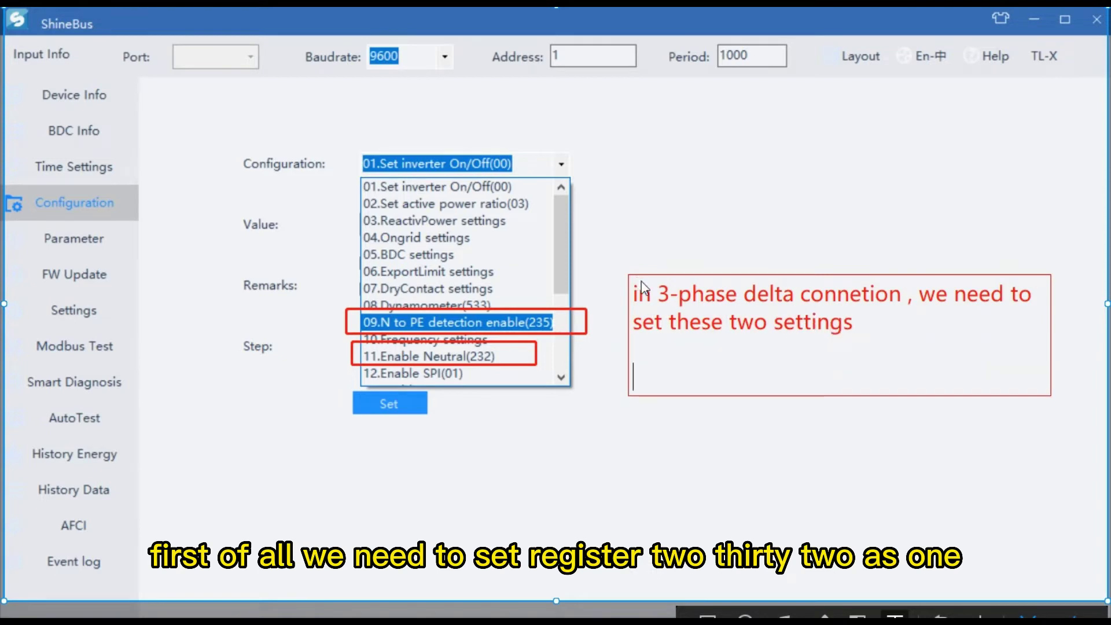
Step: Add lines: Register 232 set as 1 disables N line detection, 235 as 0 disables N to PE
type("23")
key("BackSpace")
key("BackSpace")
type("Register 232 set as 1 -disable N line")
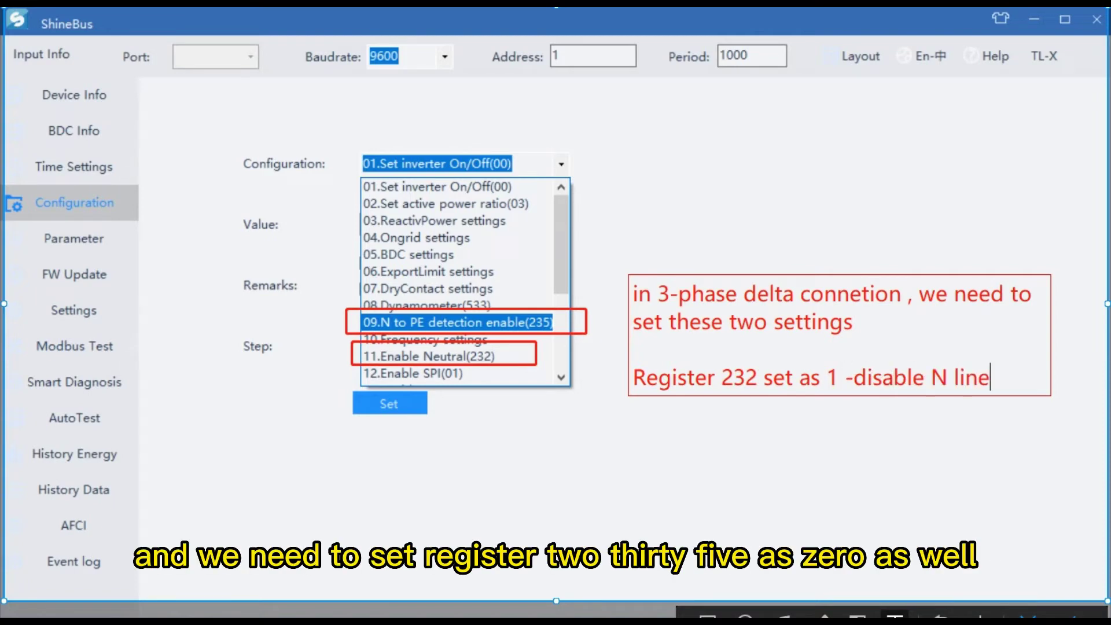
type(" detection")
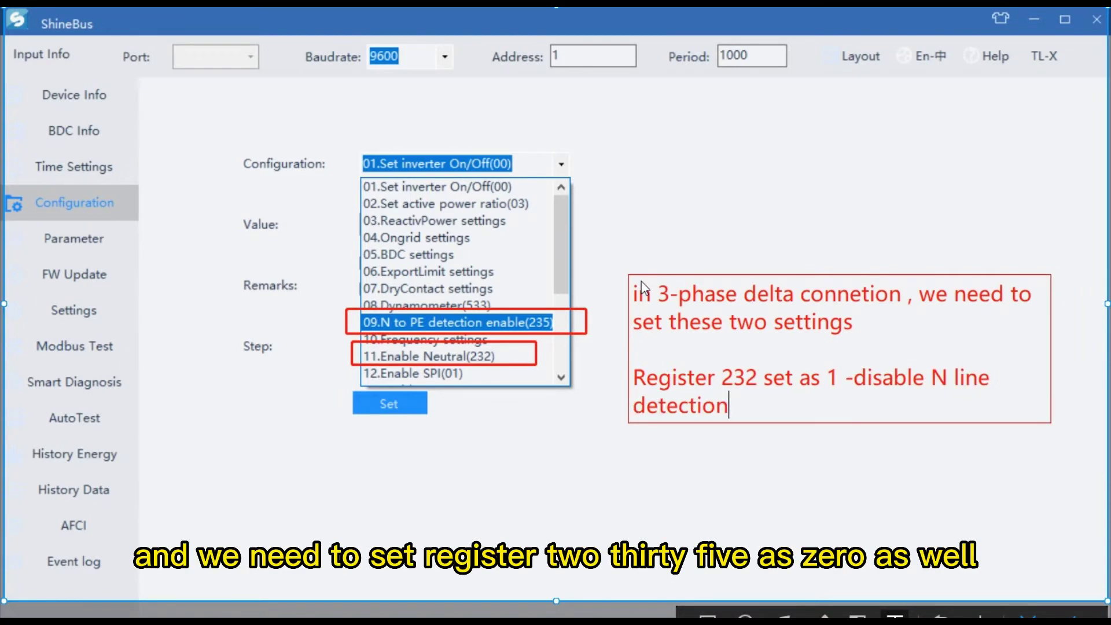
key("BackSpace")
key("BackSpace")
key("BackSpace")
key("BackSpace")
key("BackSpace")
key("BackSpace")
key("BackSpace")
key("BackSpace")
key("BackSpace")
key("BackSpace")
key("Return")
type("Register 232 set as")
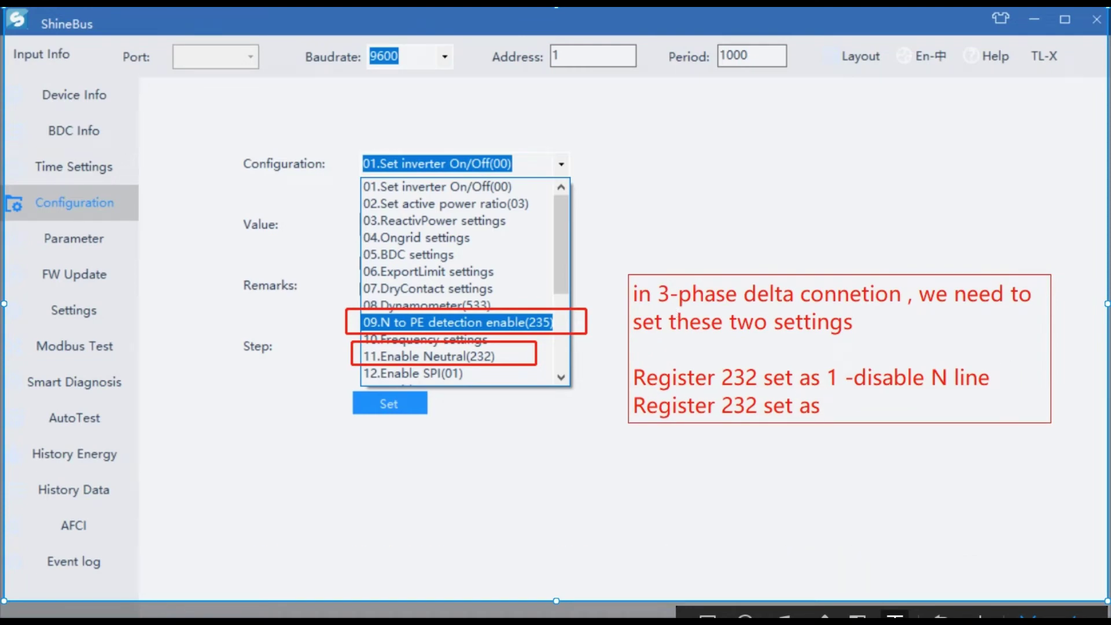
left_click_drag(755, 405, 768, 405)
type("5 set as 0 -disable N to PE")
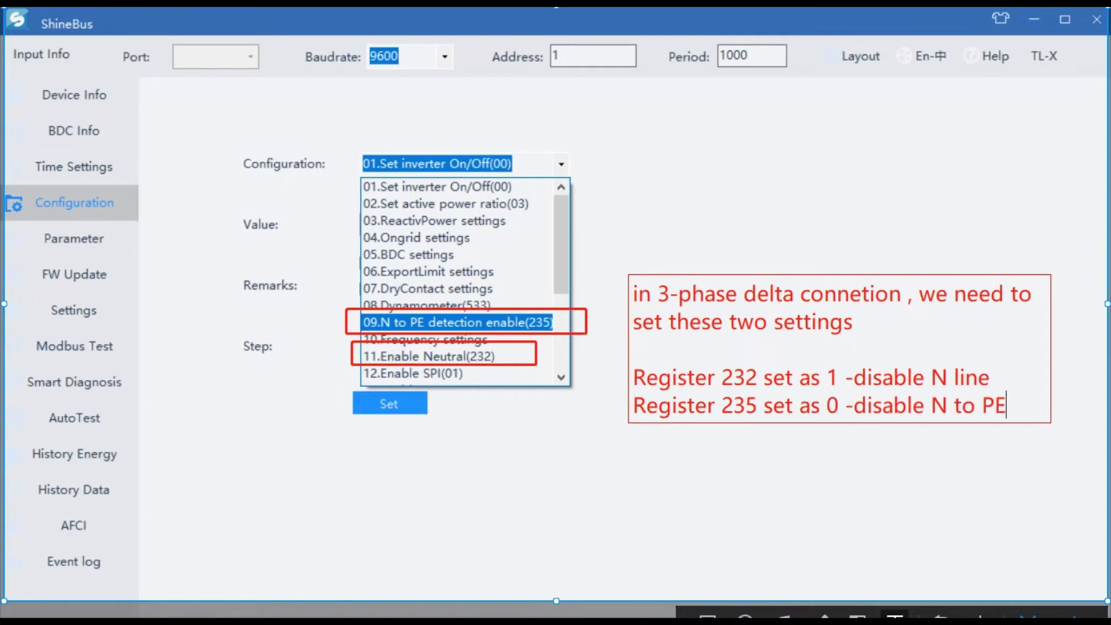
type(" detection")
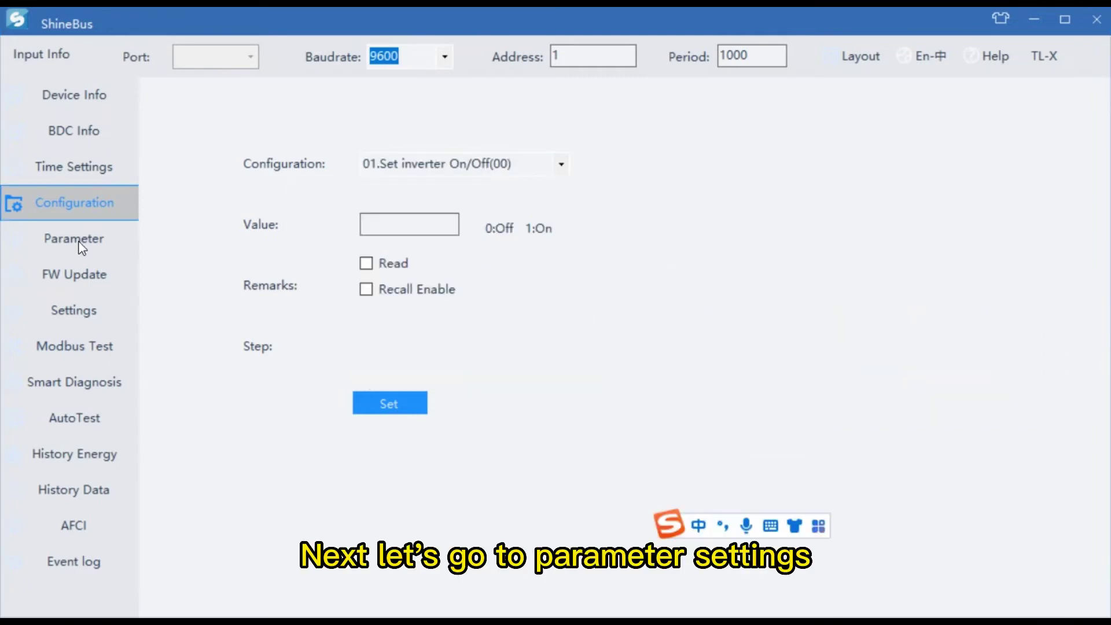
Step: On the Parameter page, select 05.Clear History(32) and enter 1 as its value
left_click(78, 240)
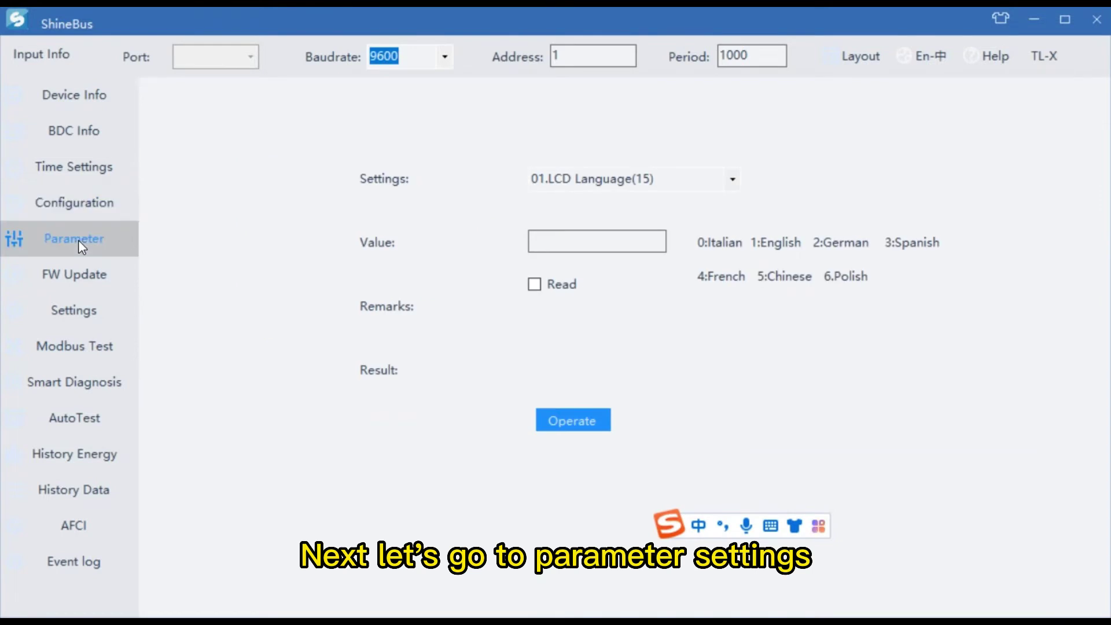
left_click(732, 180)
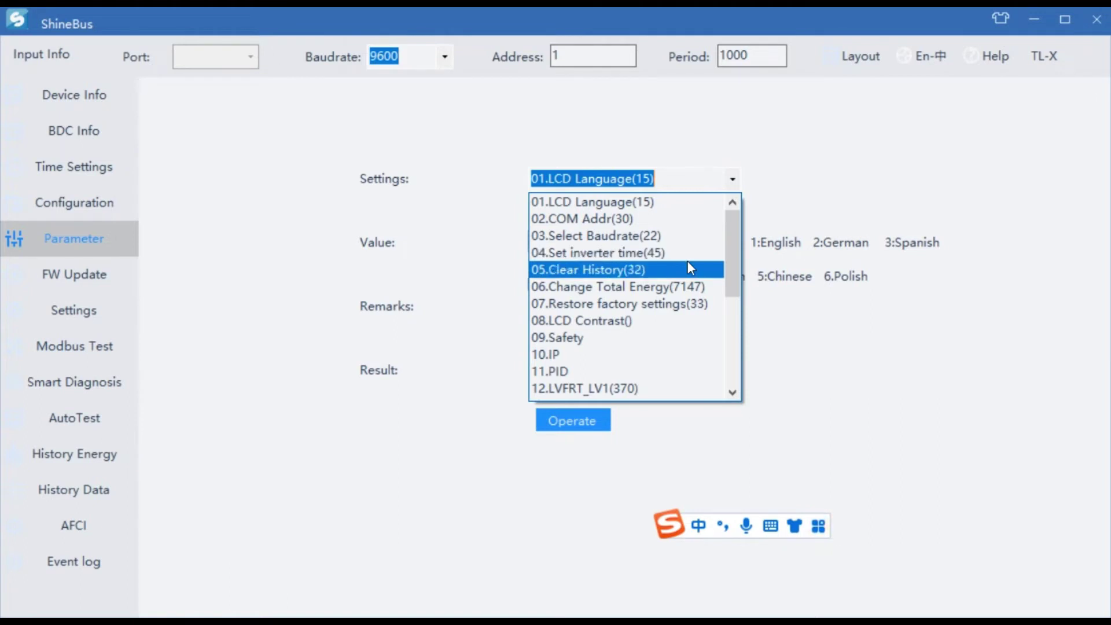
left_click(680, 285)
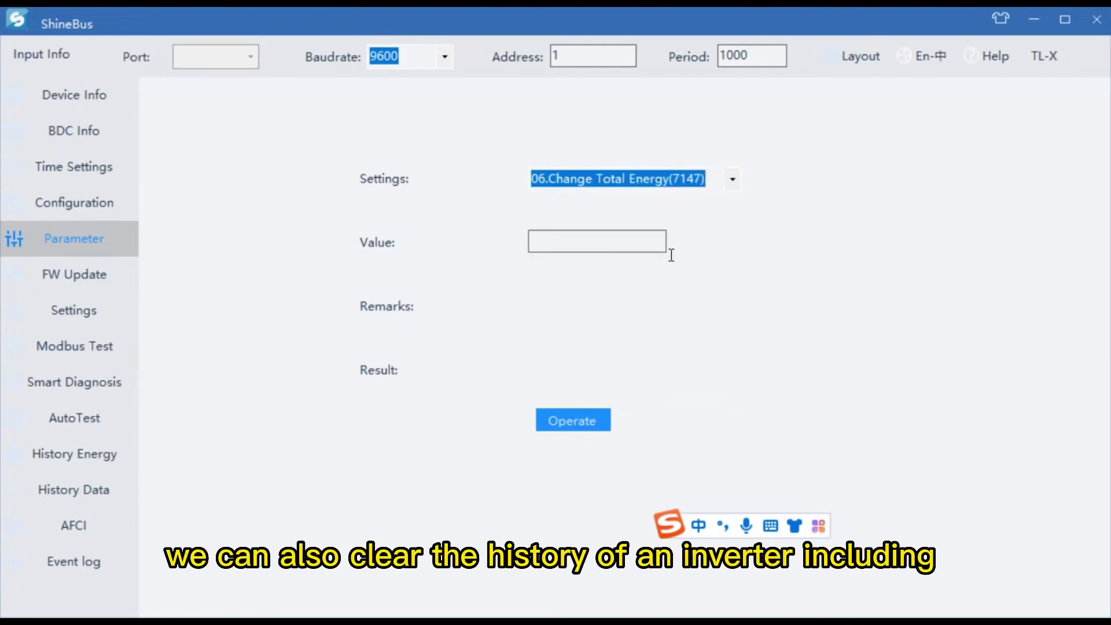
left_click(728, 183)
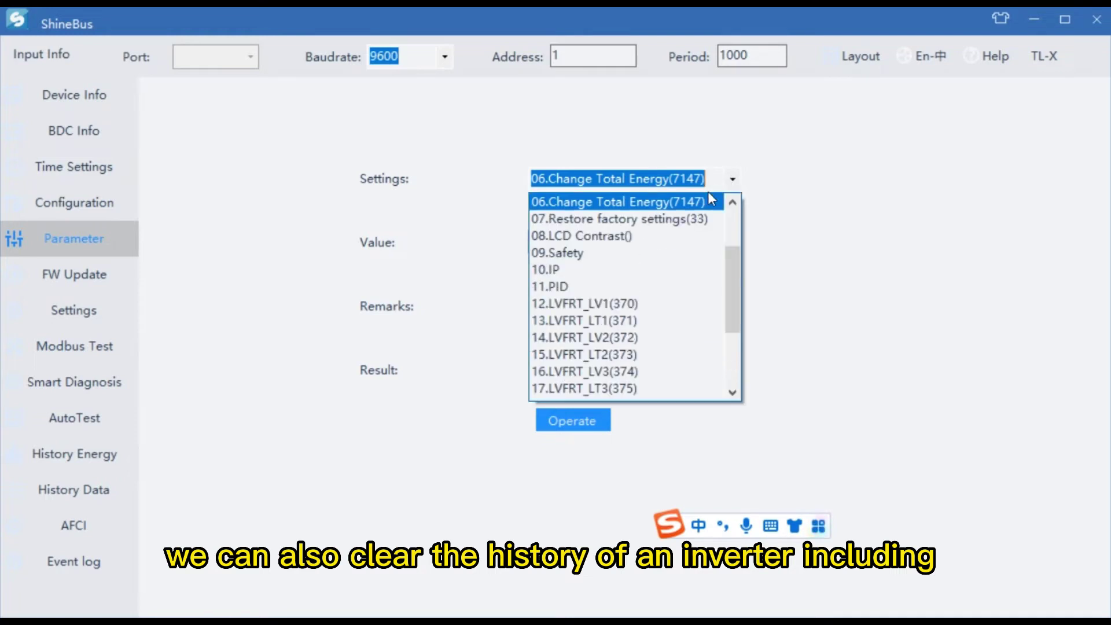
scroll(652, 260, "up", 2)
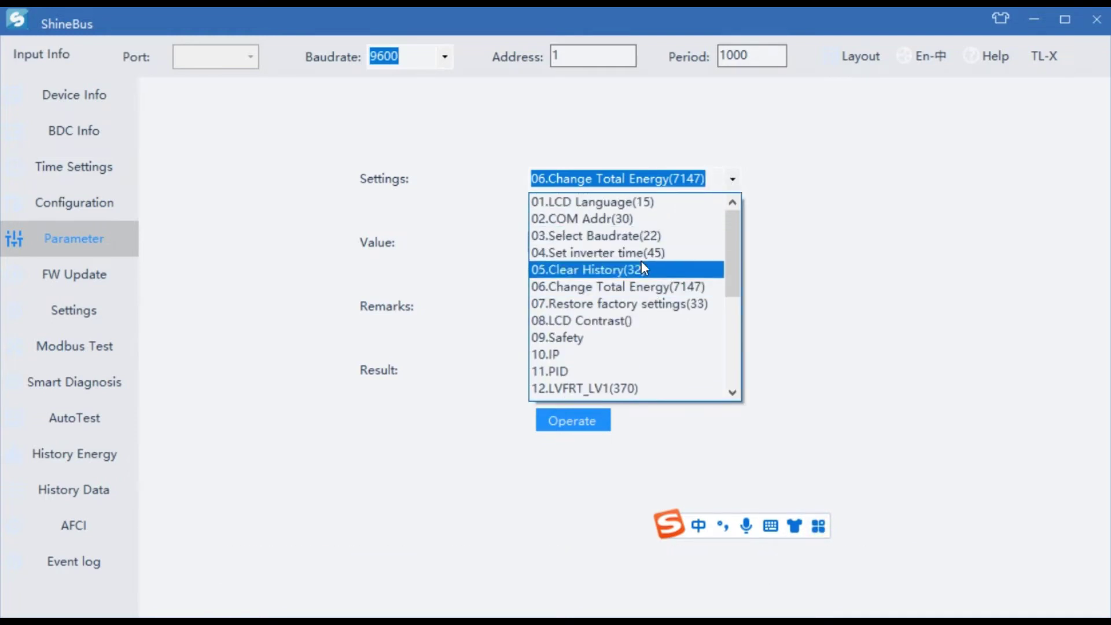
left_click(642, 270)
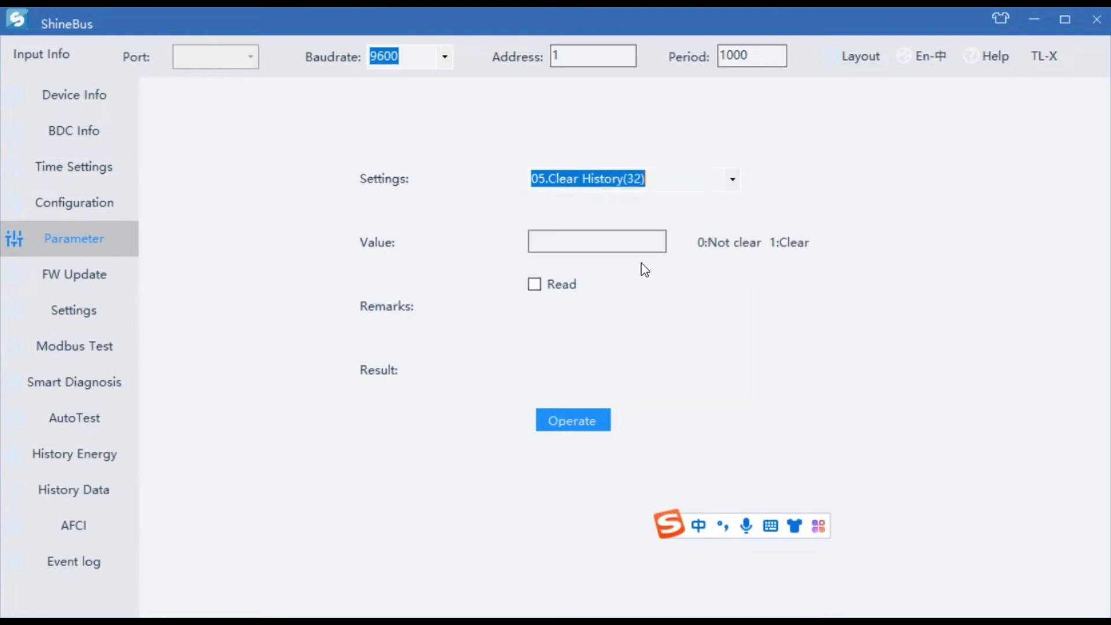
left_click(731, 183)
left_click(730, 181)
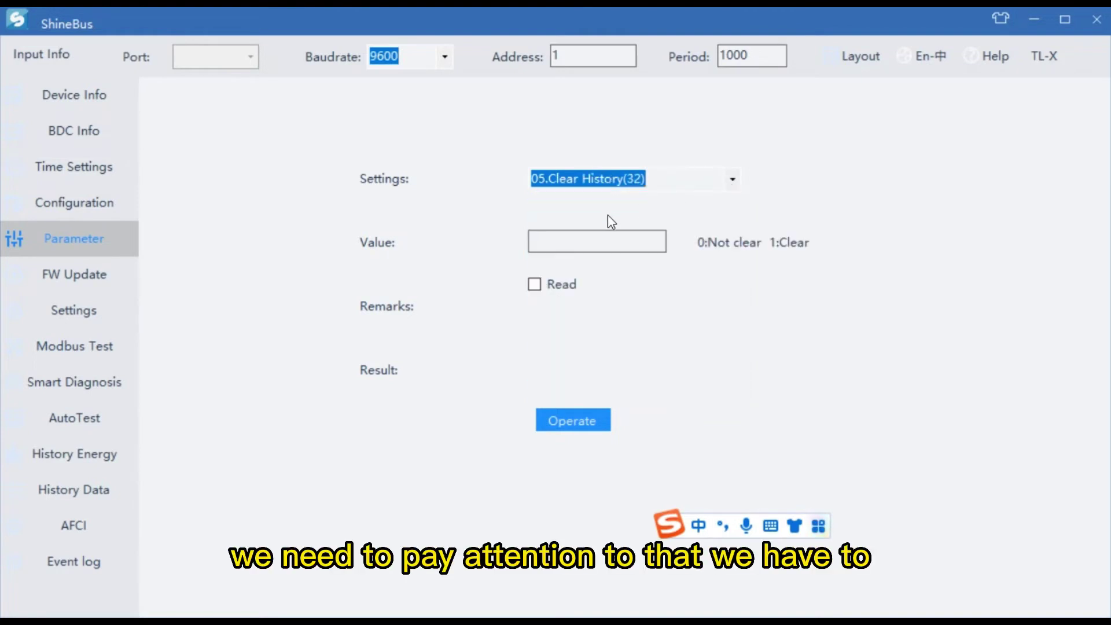
left_click(621, 248)
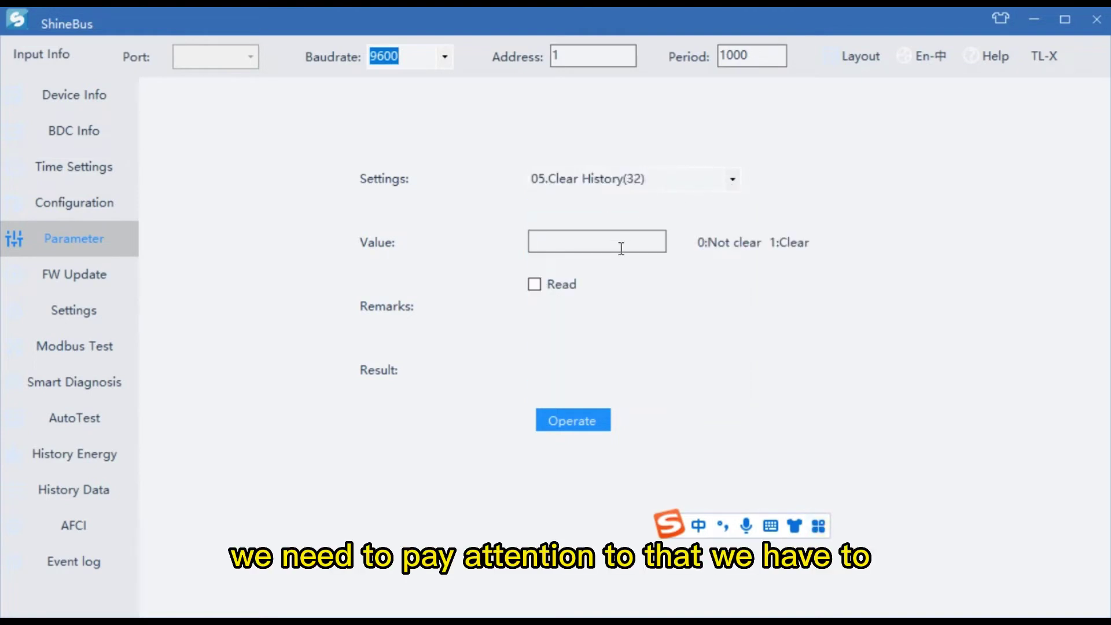
type("1")
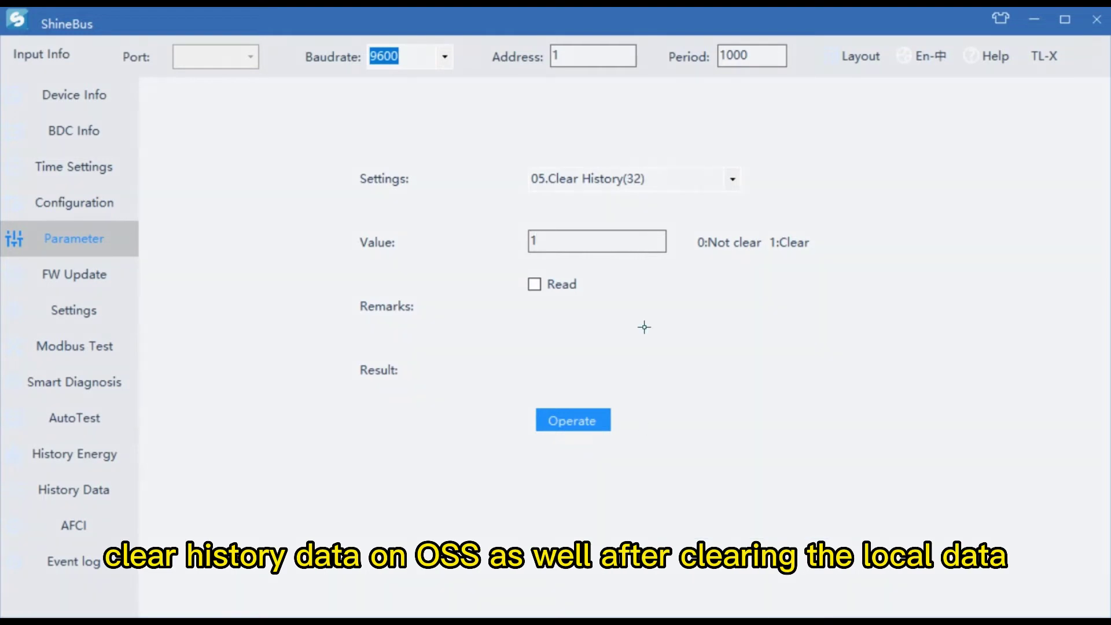
Step: Add the note '1. clear history on inverter' and '2. clear history on oss'
left_click(610, 293)
type("1: ")
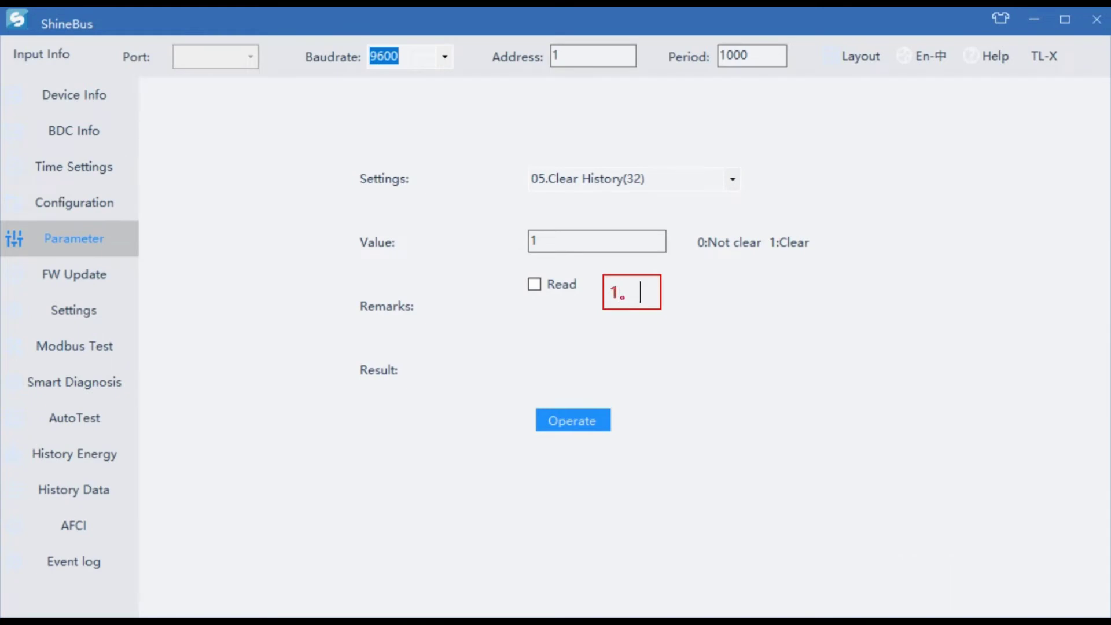
type("clear history in")
key("BackSpace")
key("BackSpace")
type("on inverter")
key("Return")
type("2.")
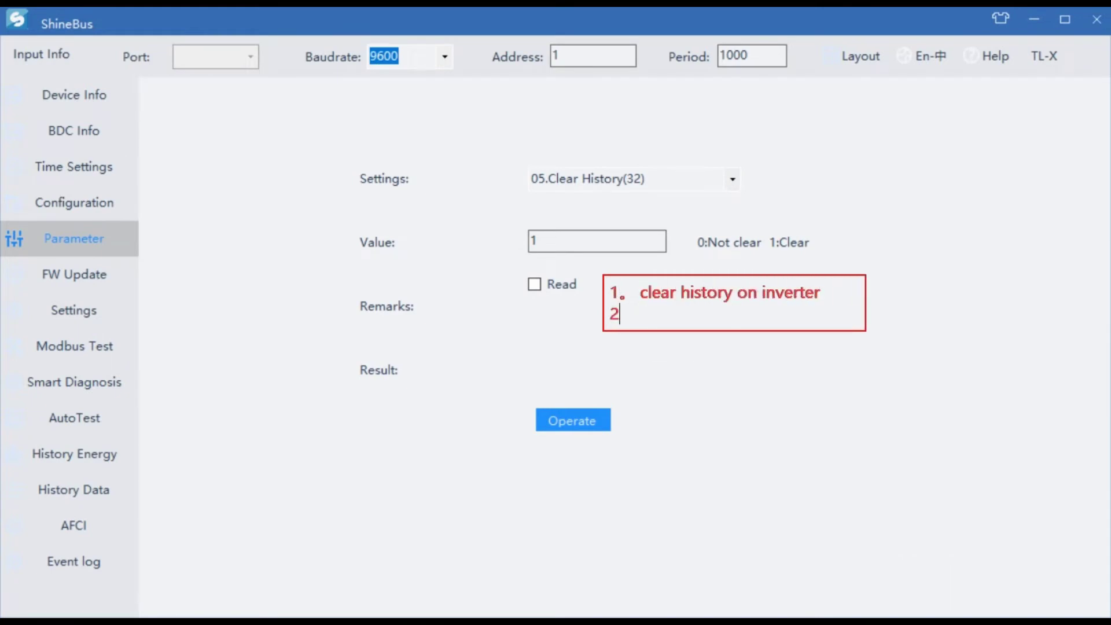
left_click(625, 293)
key("BackSpace")
type(".")
left_click(665, 314)
type("clear history on oss")
left_click(820, 486)
left_click(733, 179)
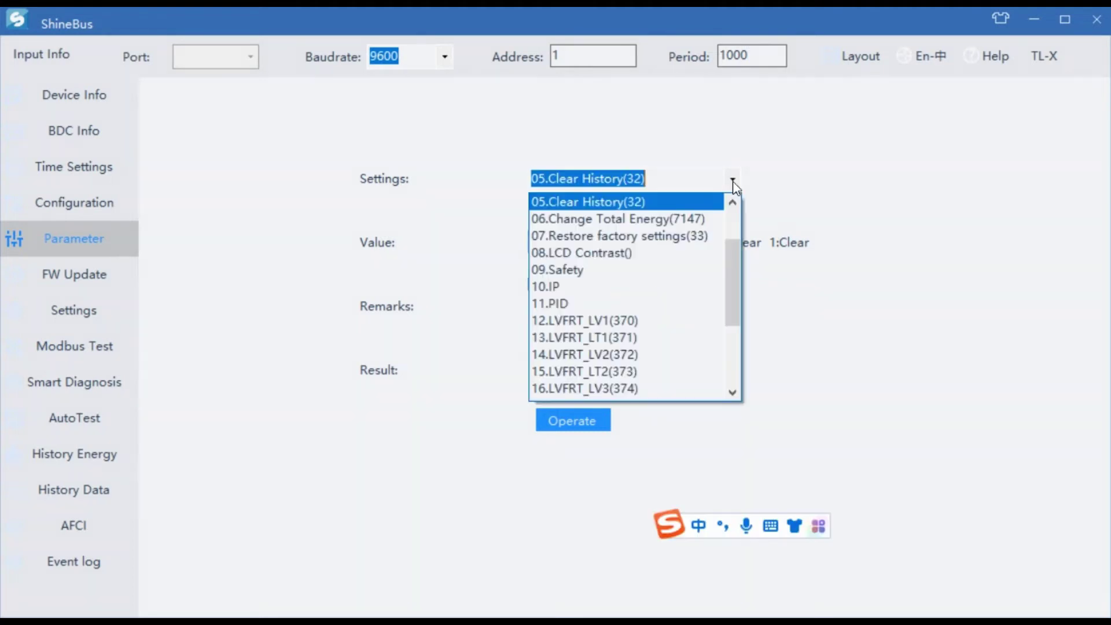
Step: Switch to the 09.Safety settings group and view its list of items
left_click(599, 270)
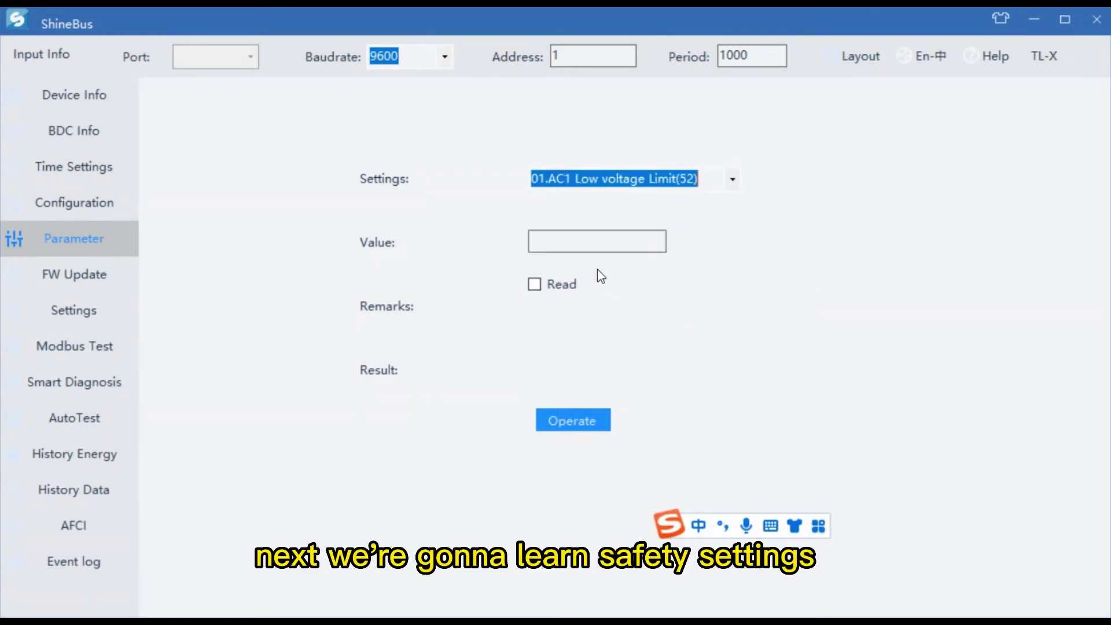
left_click(731, 179)
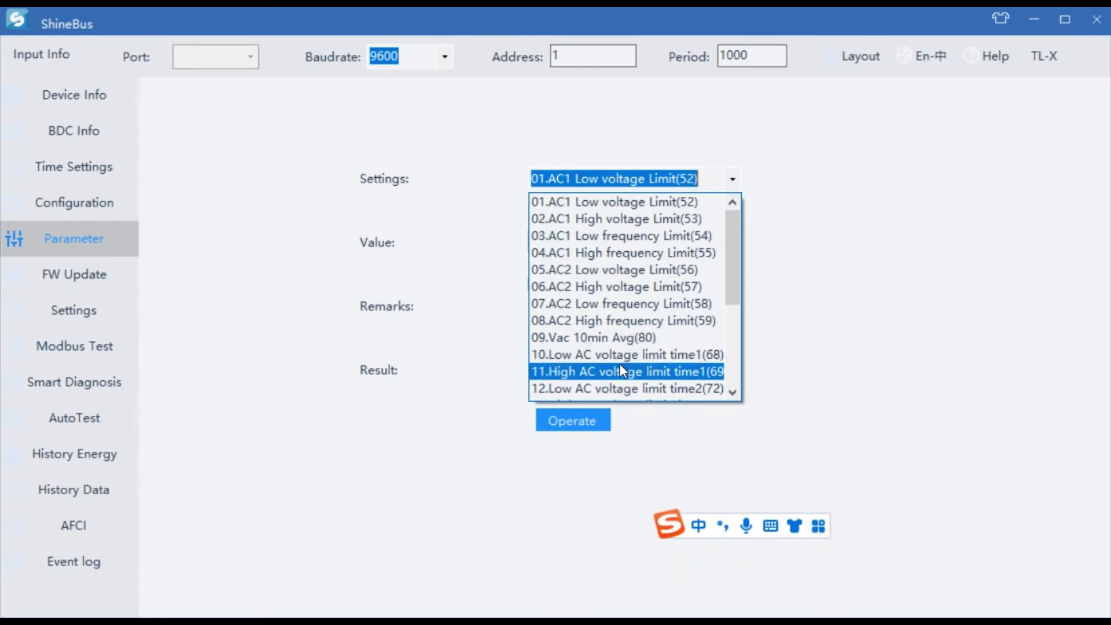
scroll(620, 371, "down", 1)
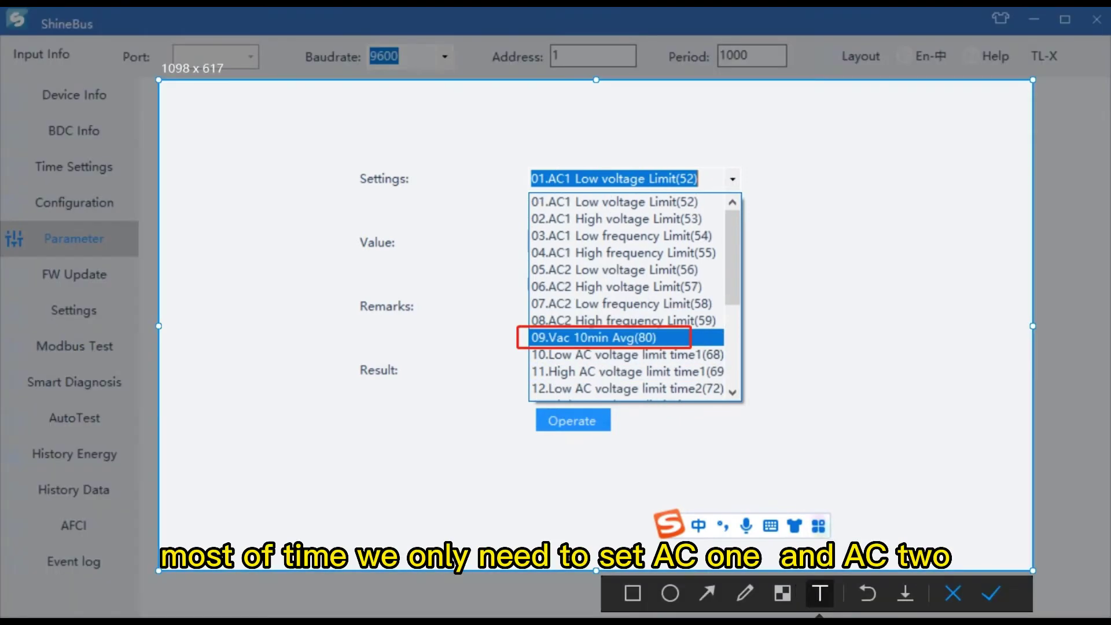
Step: Note: 'after setting start range and AC1 AC2 range, we also need to set 10 min average voltage'
left_click(399, 457)
type("af")
key("Return")
type("er setting start range")
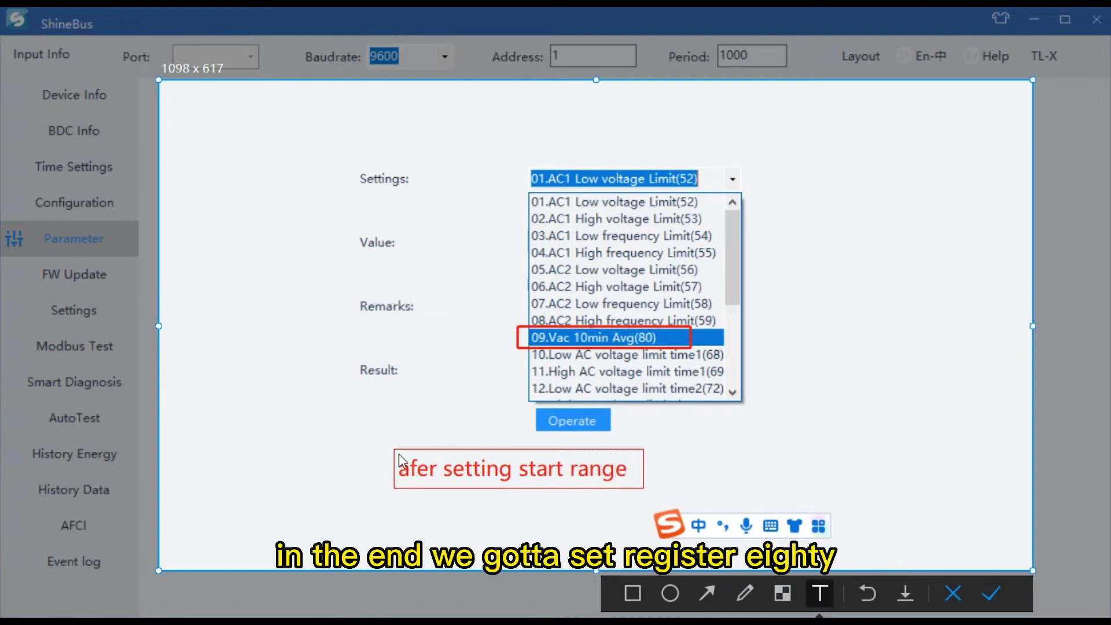
type(", se")
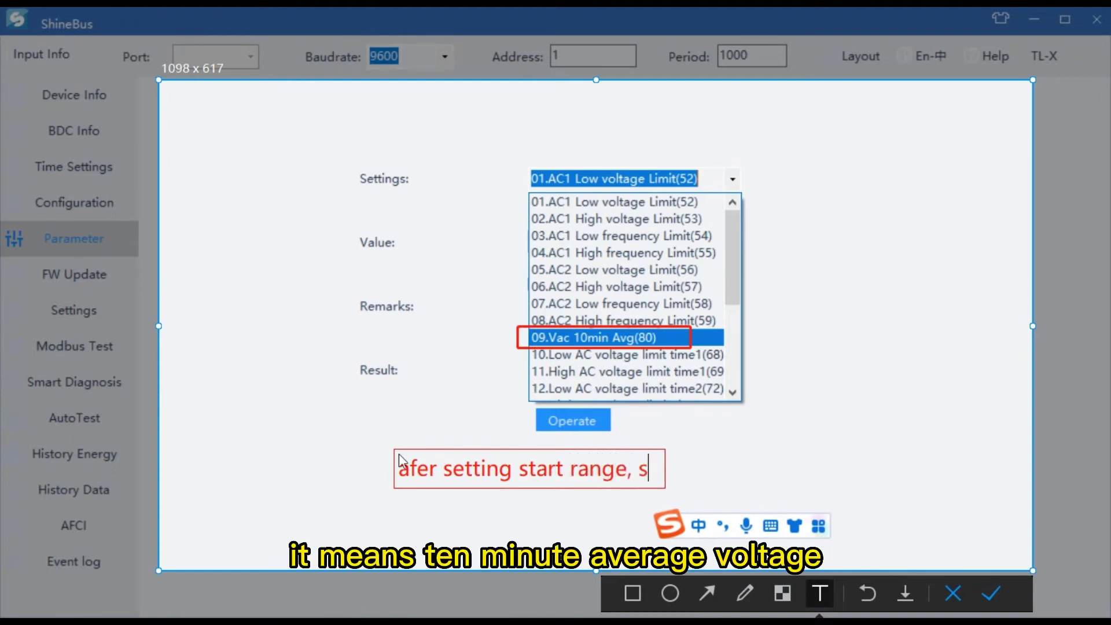
key("BackSpace")
key("BackSpace")
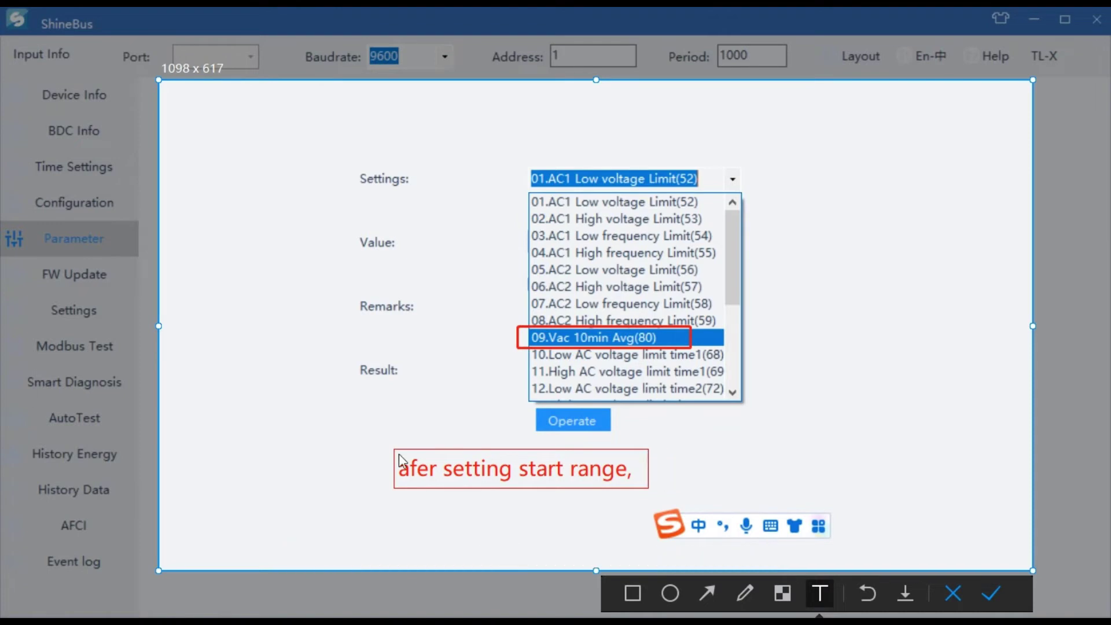
key("BackSpace")
type("and ac")
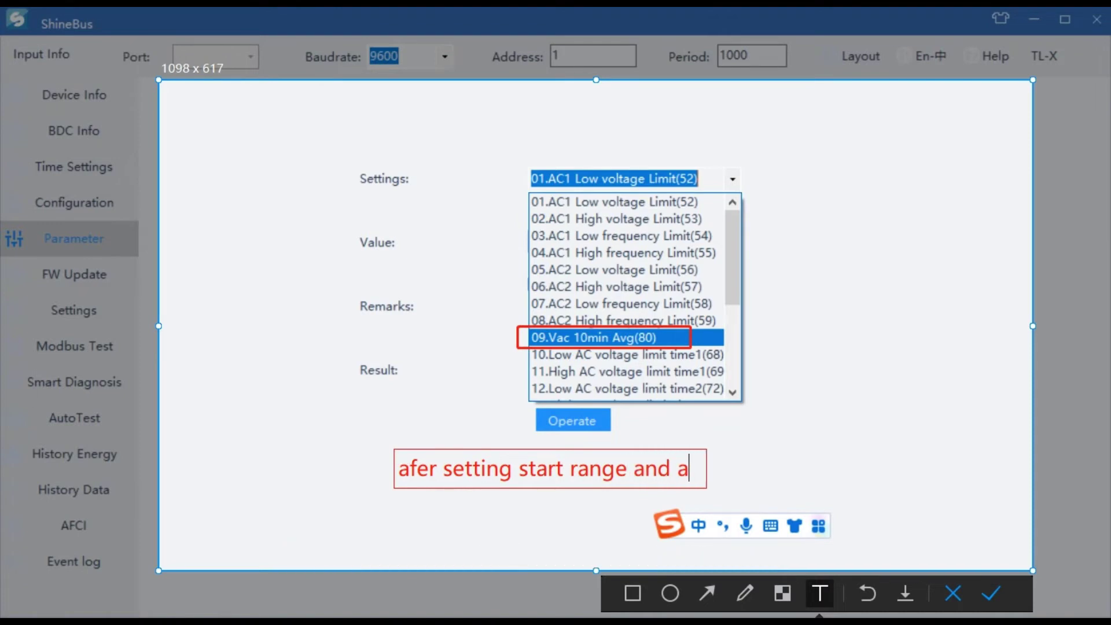
key("BackSpace")
key("BackSpace")
type("AC1 an")
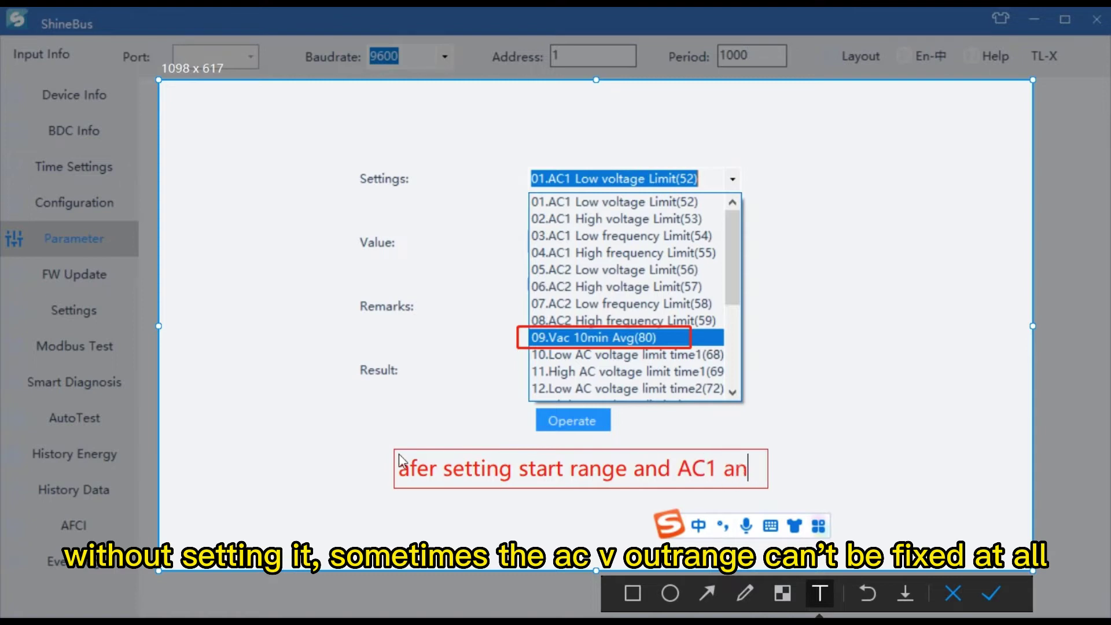
key("BackSpace")
key("BackSpace")
type("AC2 ")
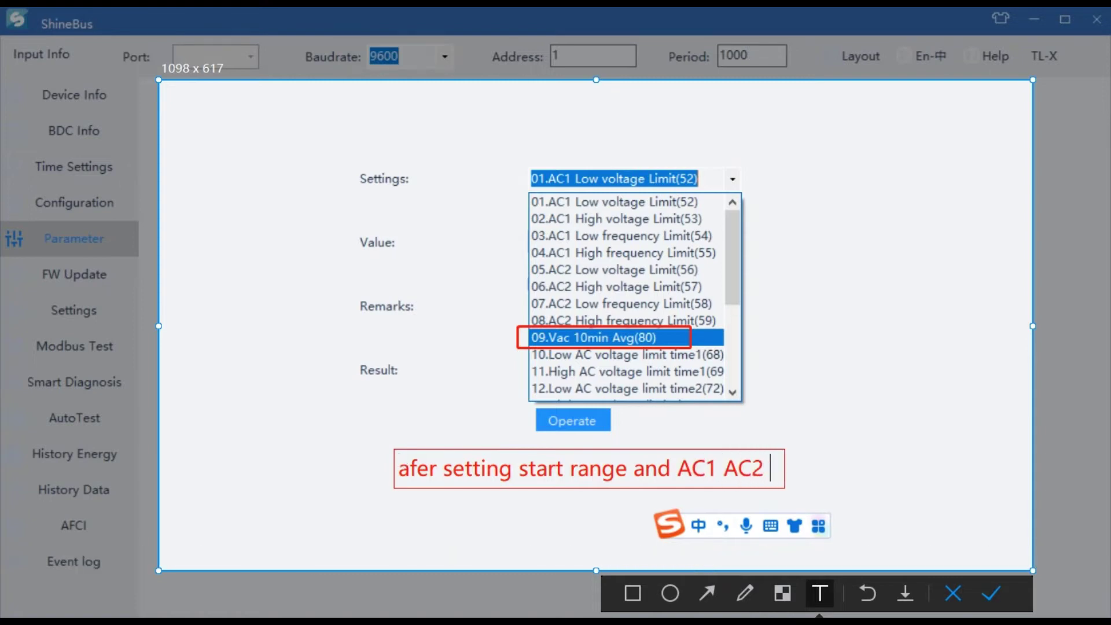
type("range, we also need")
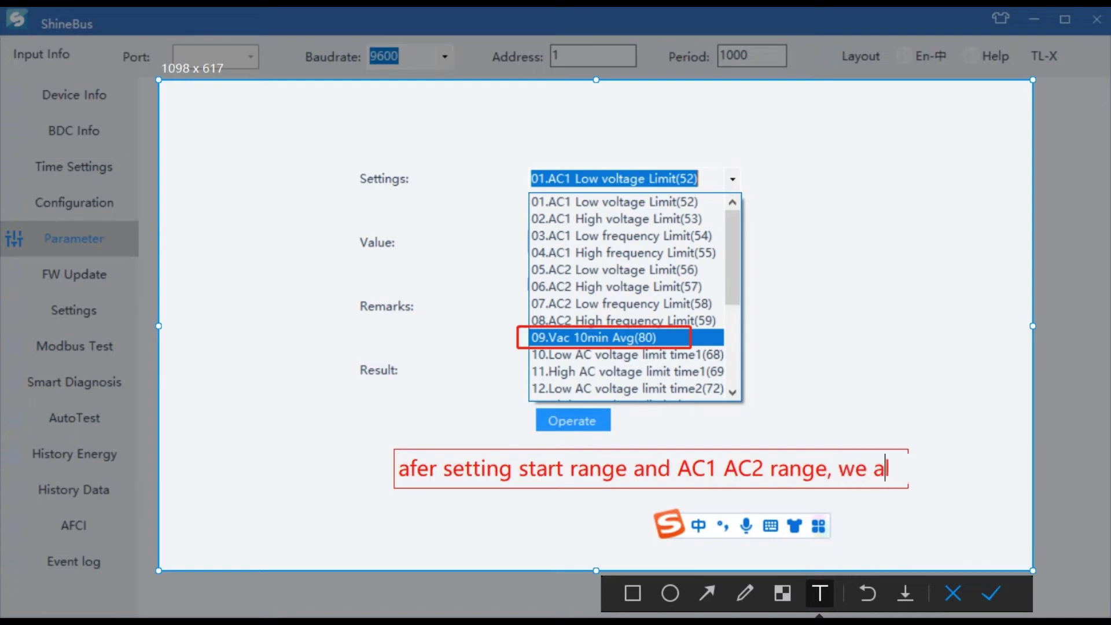
key("Return")
type("to set")
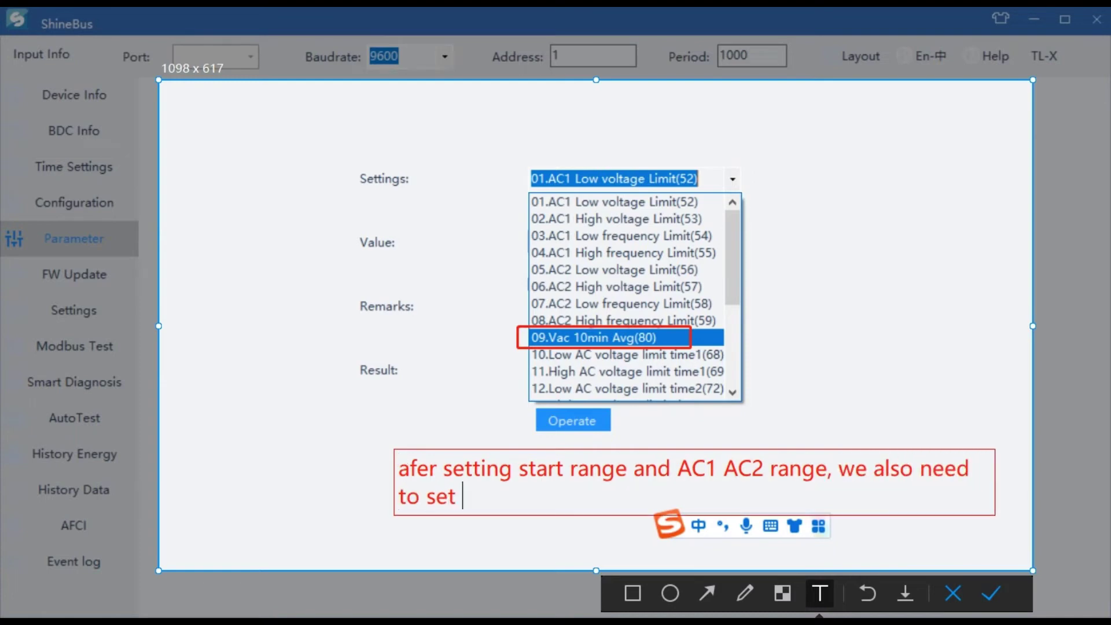
type(" 10 min ave")
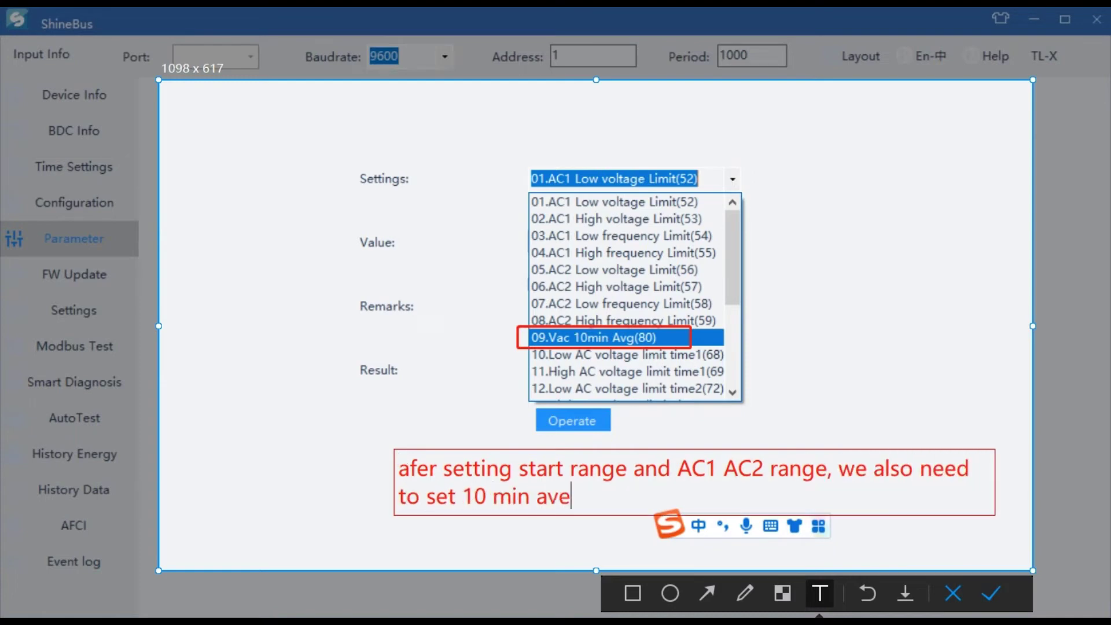
type("rage voltage")
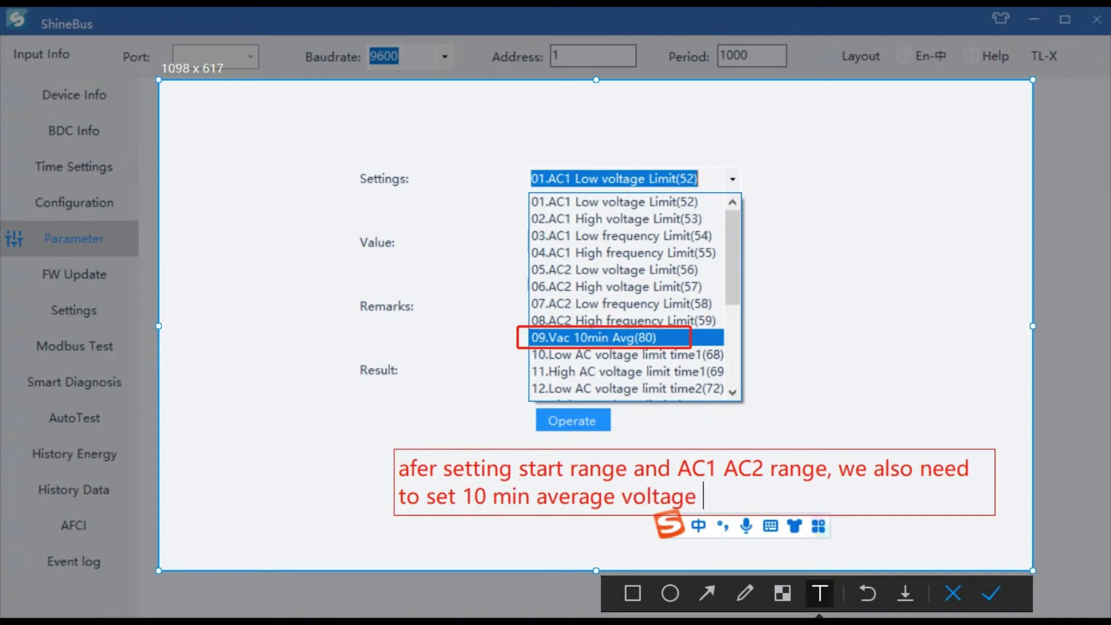
Step: Select 07.Restore factory settings(33) in Settings and enter value 1
left_click(995, 596)
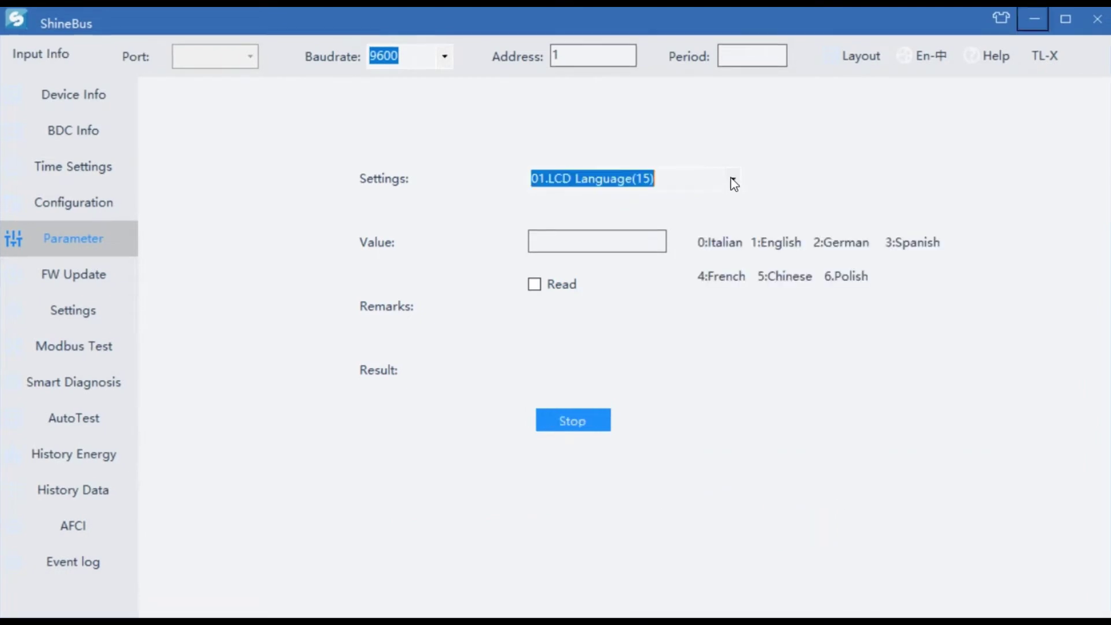
left_click(731, 179)
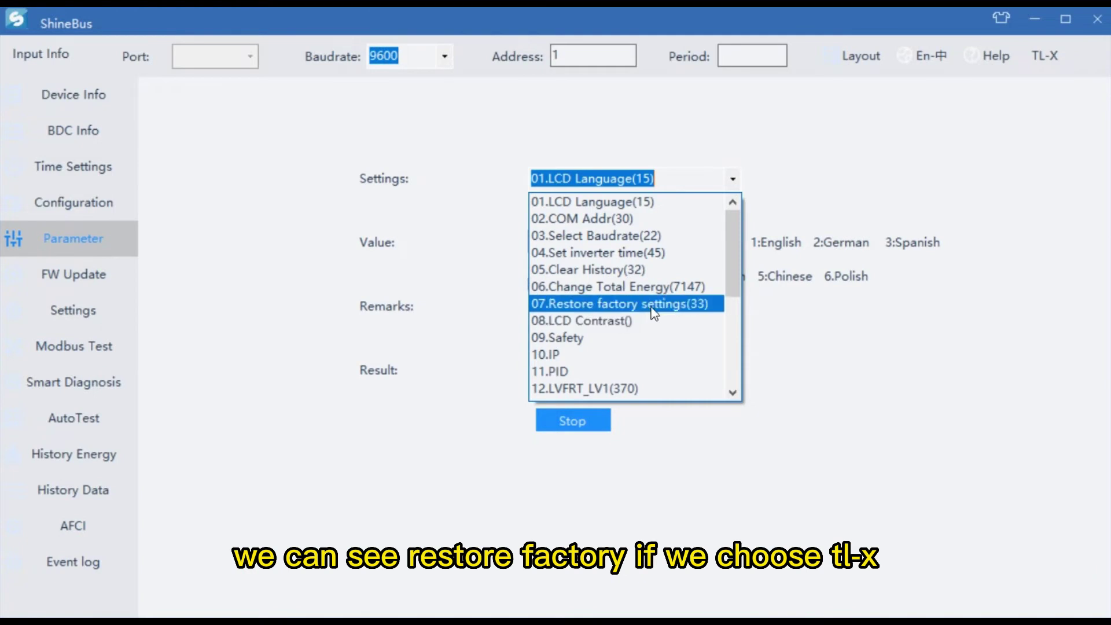
left_click(705, 307)
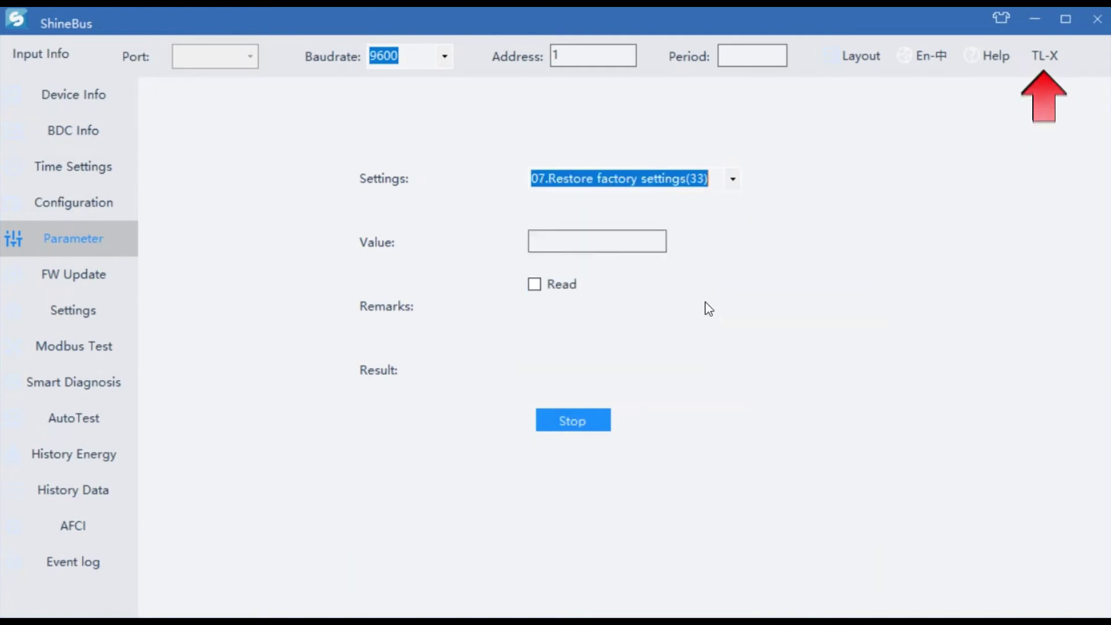
left_click(616, 250)
type("1")
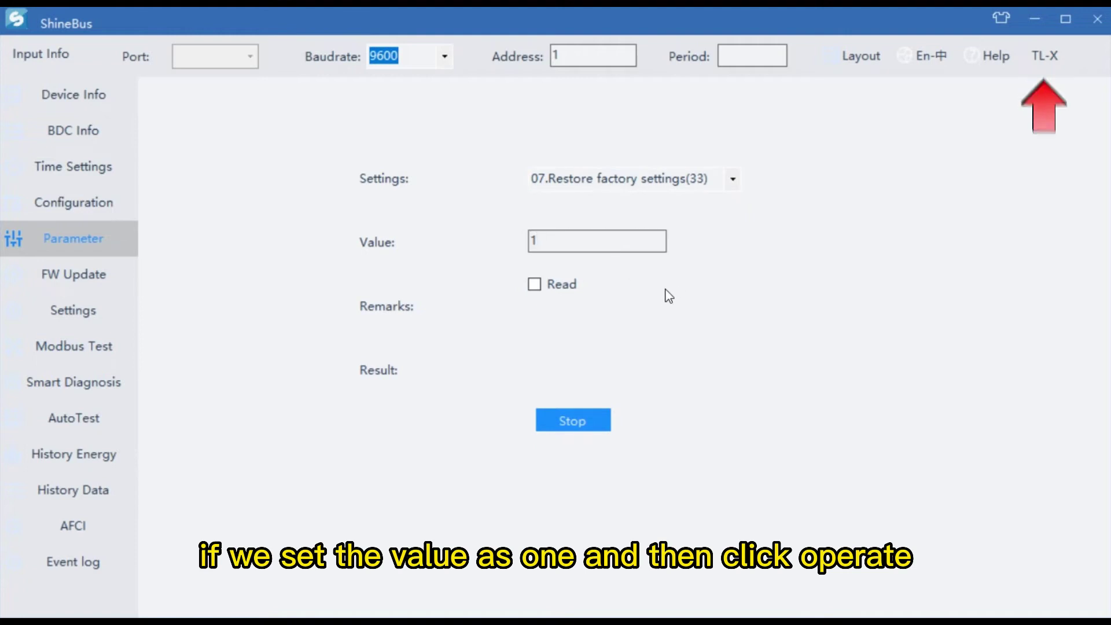
Step: Send the factory reset with Operate and dismiss the COM Open Fail error
left_click(582, 422)
left_click(576, 422)
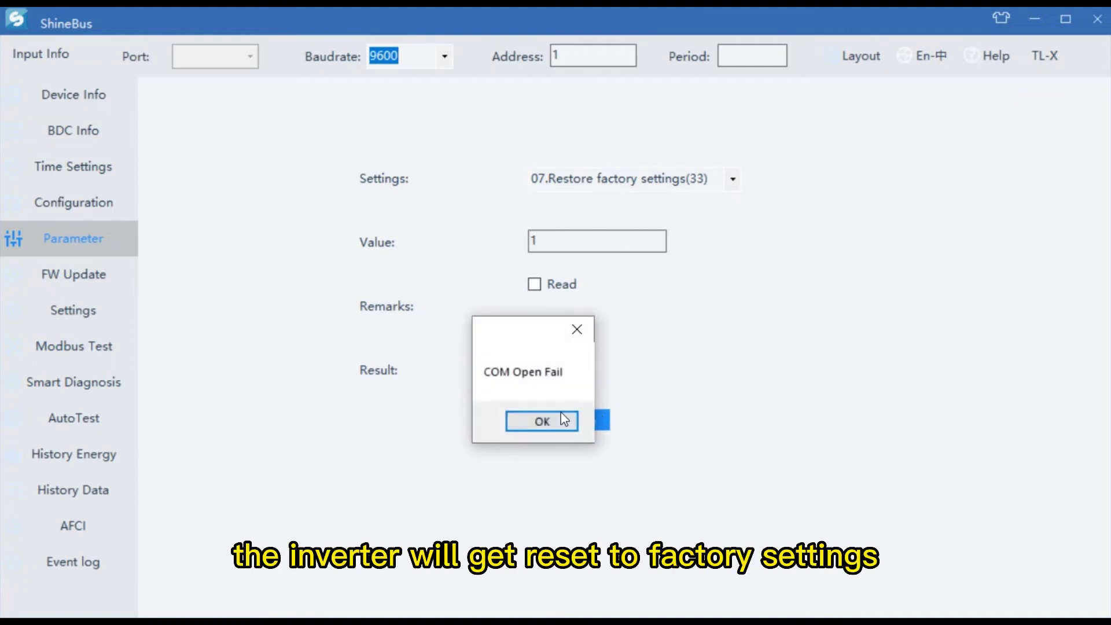
left_click(562, 420)
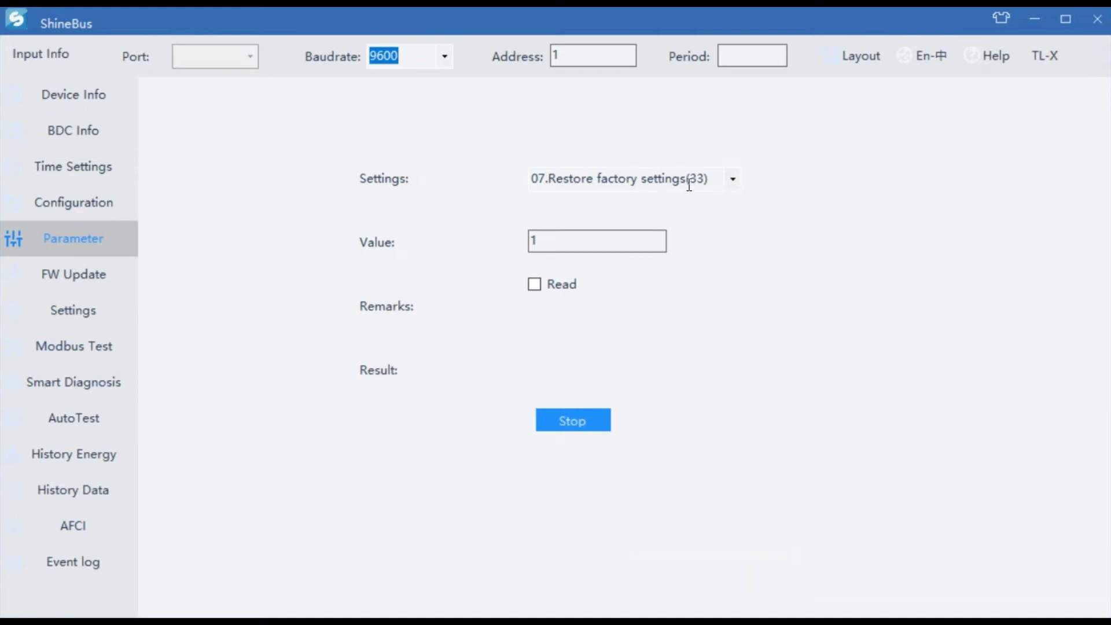
Step: Switch the inverter model to TL3-X and list its settings parameters
left_click(1044, 56)
left_click(1067, 102)
left_click(726, 182)
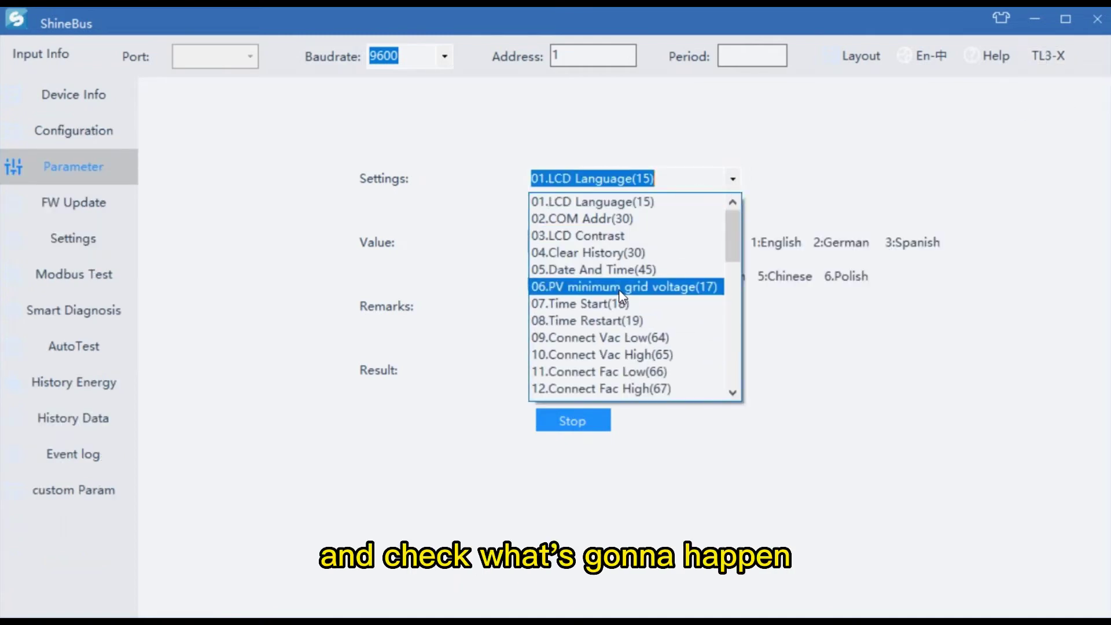
scroll(620, 295, "down", 3)
Step: Capture the screen and outline settings items 10–16 with a red rectangle
key("alt+a")
left_click_drag(287, 121, 942, 490)
left_click(540, 511)
mouse_move(519, 195)
left_mouse_down()
mouse_move(529, 210)
mouse_move(604, 219)
mouse_move(705, 258)
mouse_move(705, 315)
left_mouse_up()
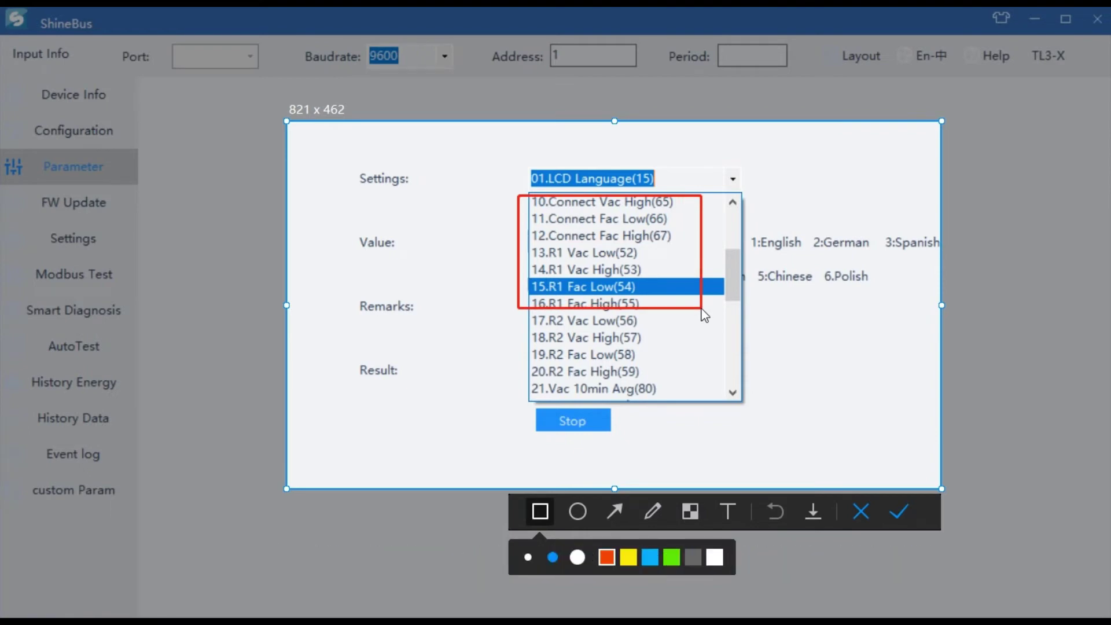
left_click_drag(704, 315, 712, 401)
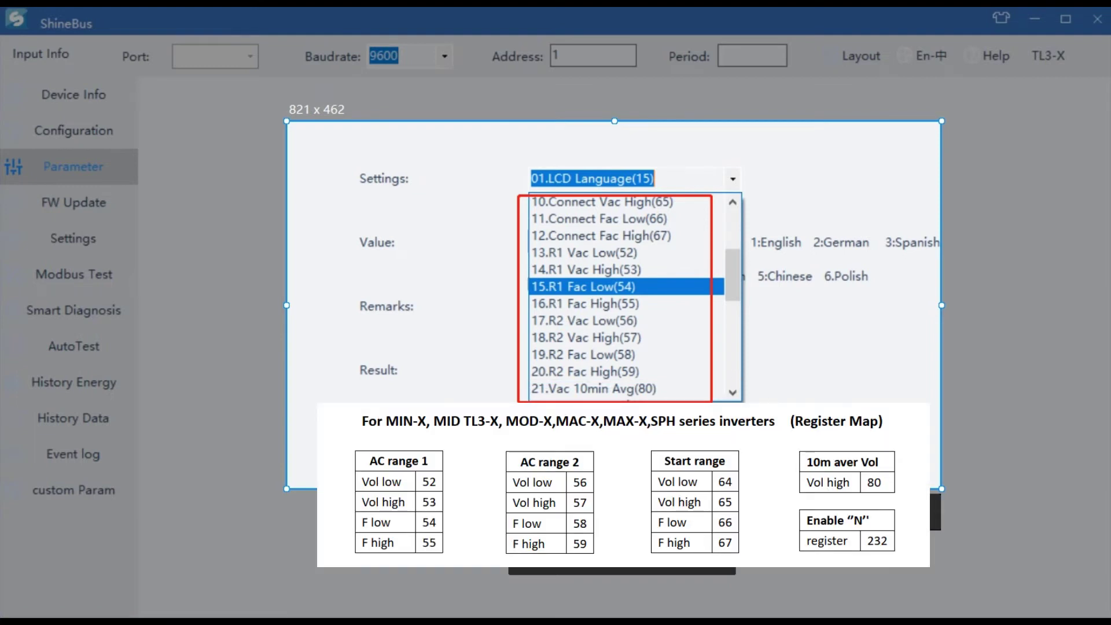
left_click(899, 517)
Step: Scroll the settings list and select 32.PV Input Model(399)
left_click(733, 182)
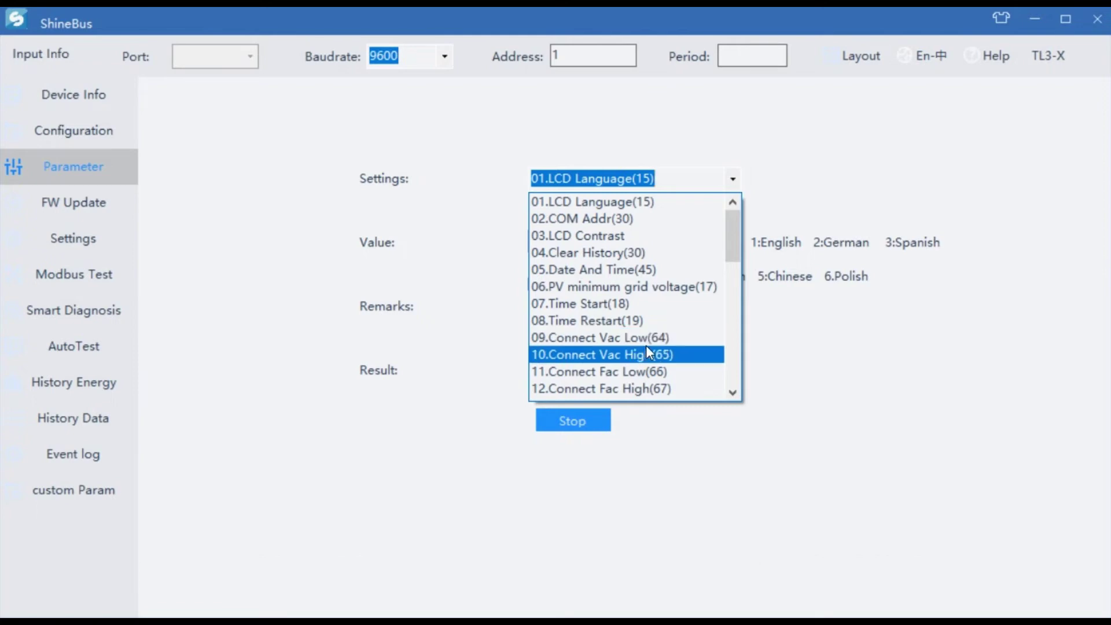
scroll(646, 347, "down", 1)
scroll(655, 358, "down", 2)
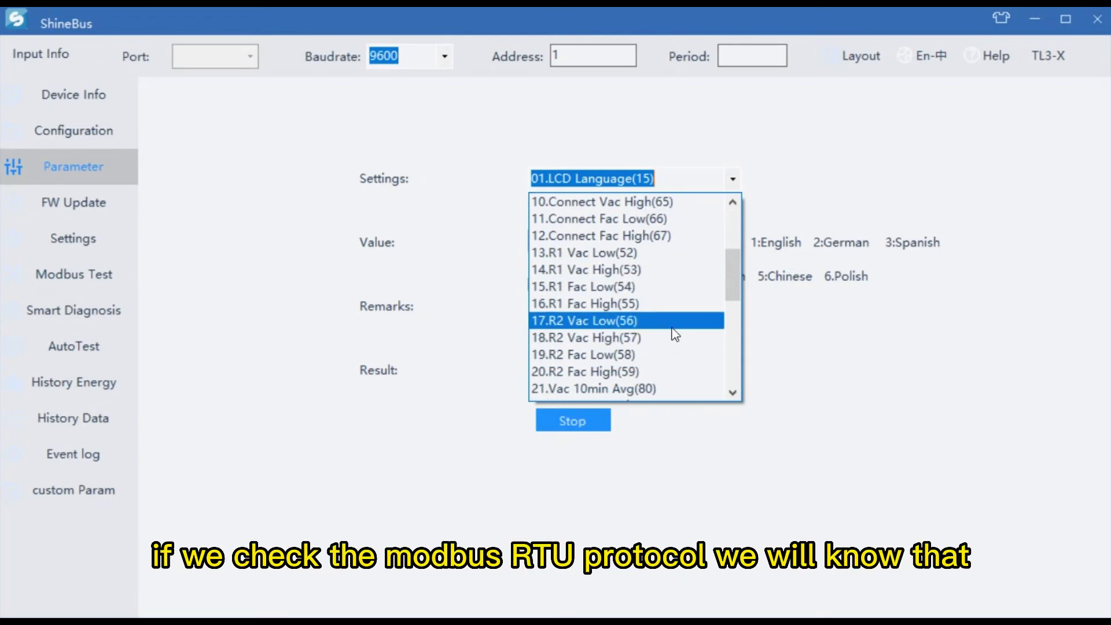
scroll(686, 339, "down", 1)
scroll(680, 374, "down", 1)
scroll(680, 375, "down", 2)
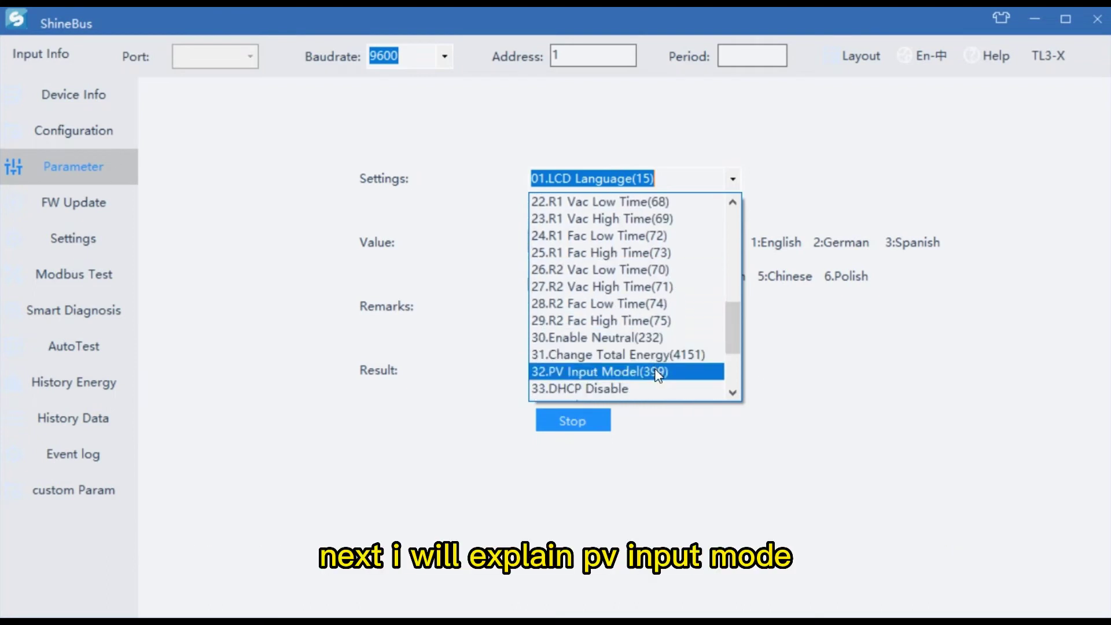
left_click(656, 373)
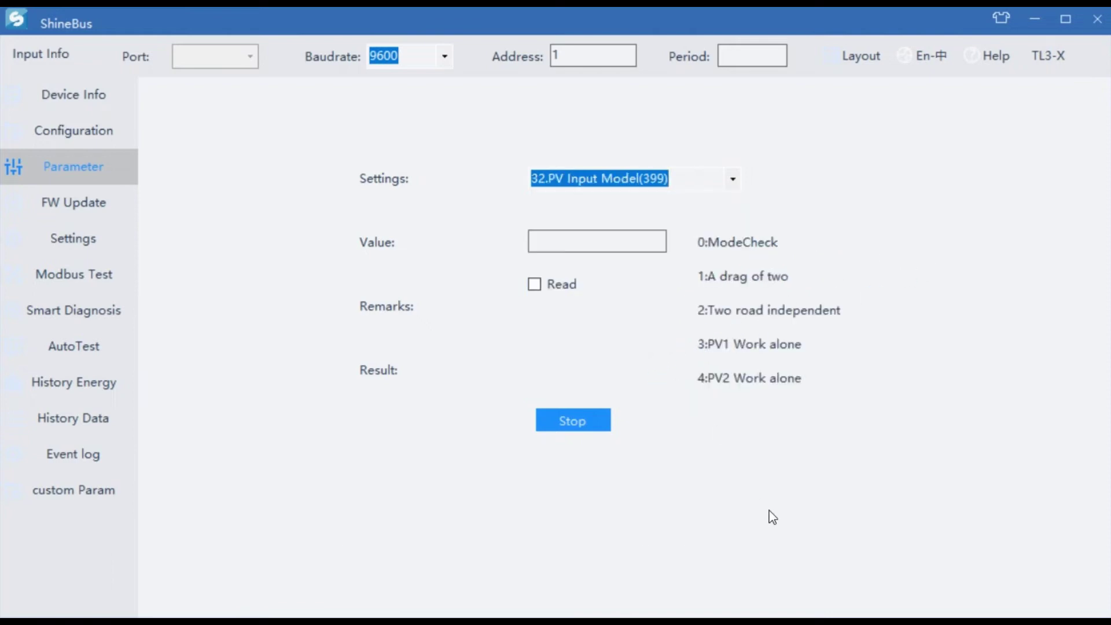
Step: Add a note: registers 399 and 124 relate to PV input mode, both defaulting to zero
key("Tab")
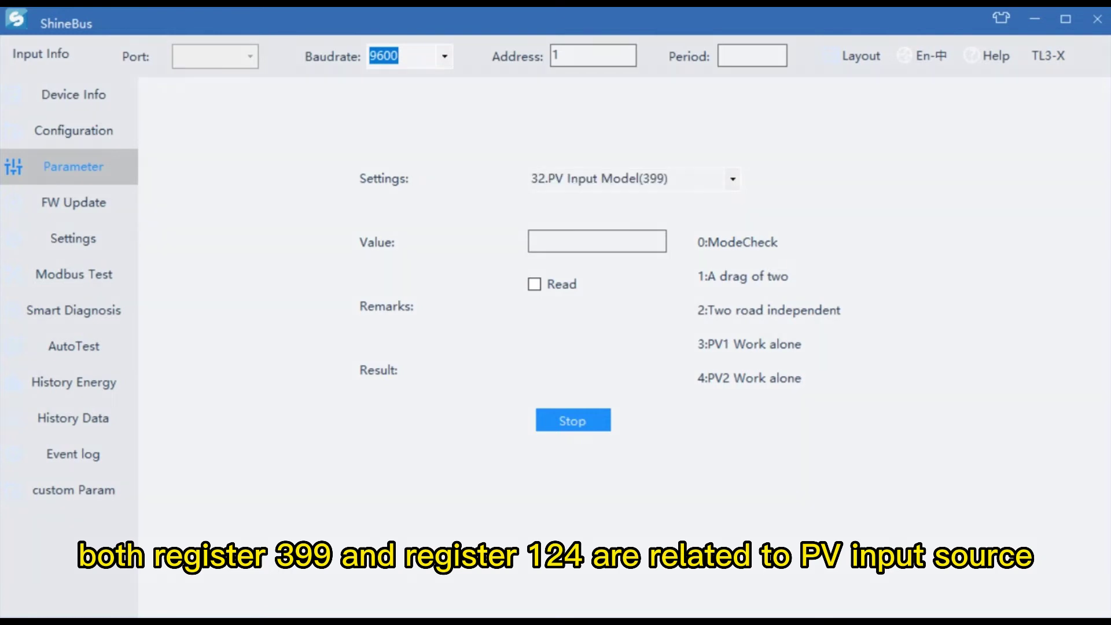
left_click(767, 182)
type("register 399 and reg")
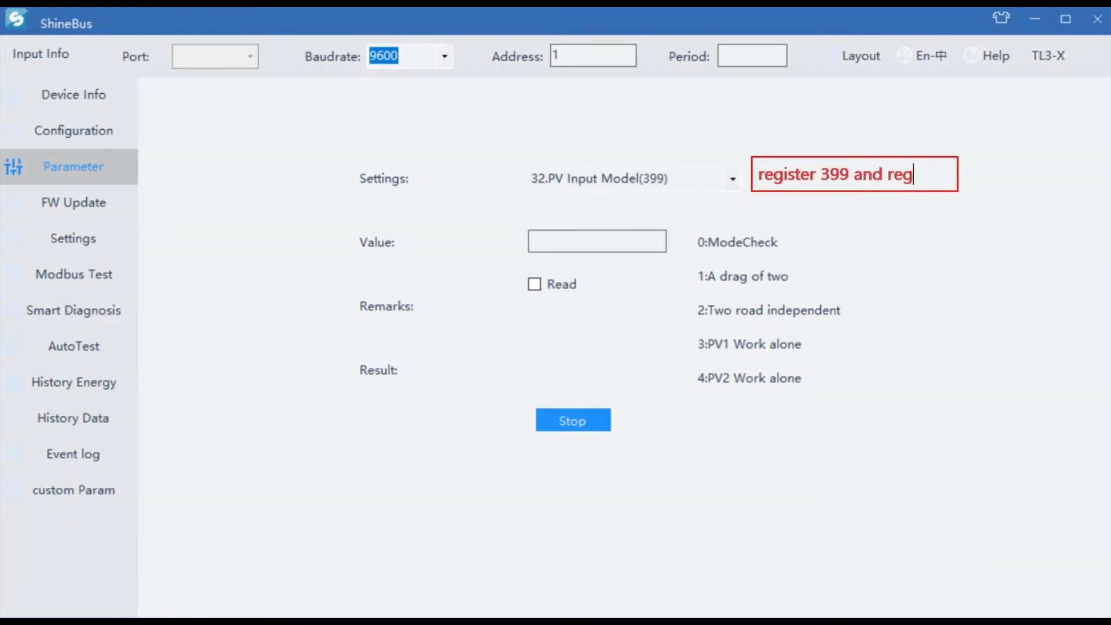
type("ister 124 ")
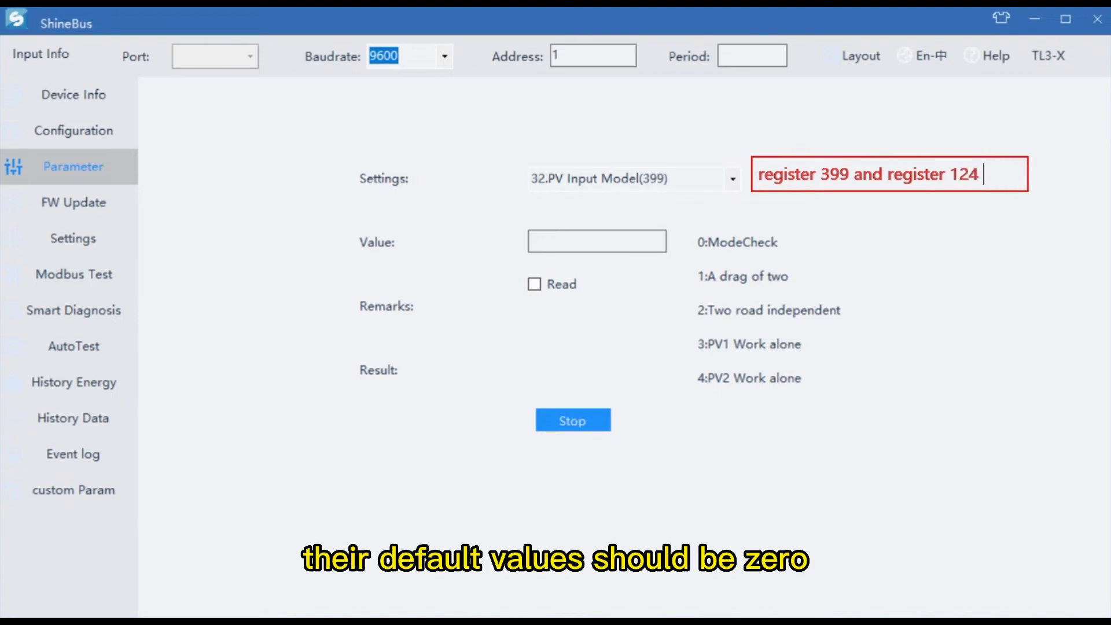
type("are related to")
key("Return")
type("PV input mode")
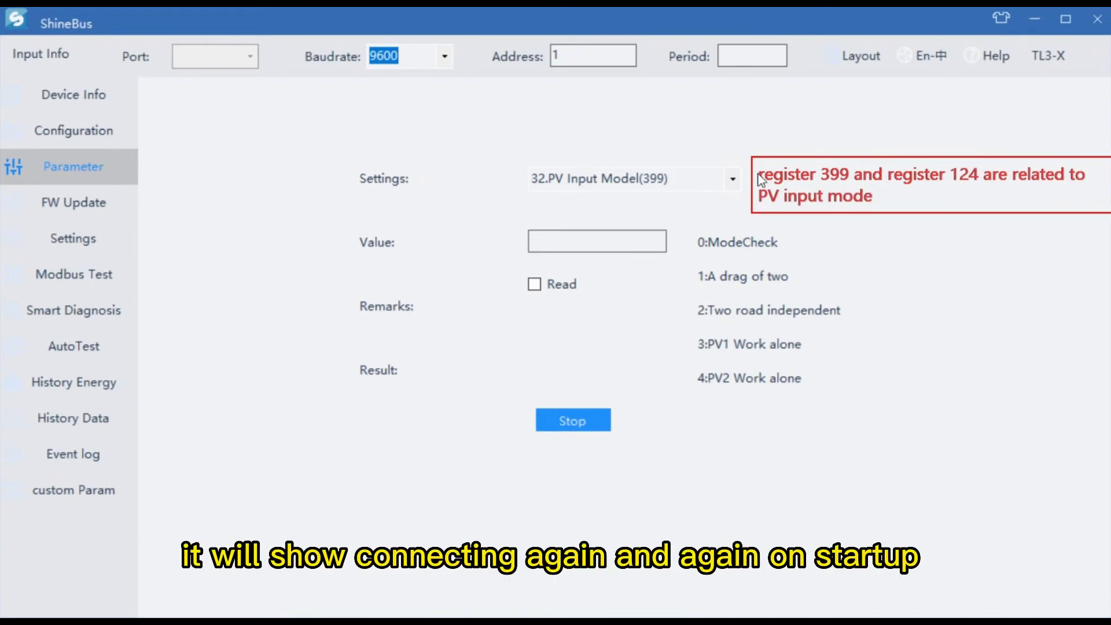
key("Return")
type("Both of their default val")
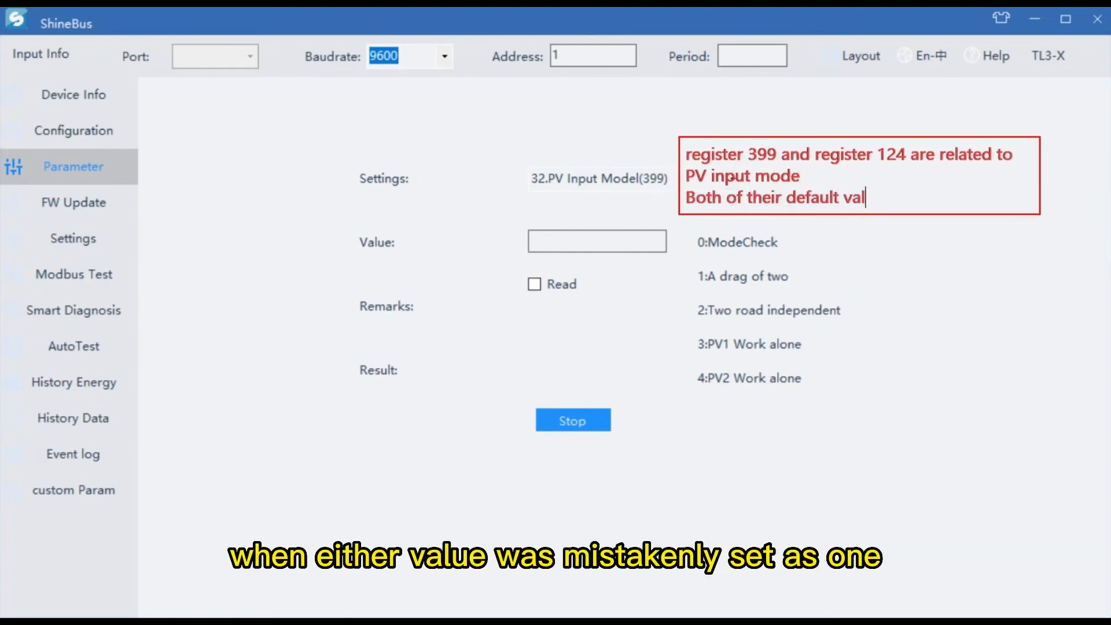
type("ue should be zero")
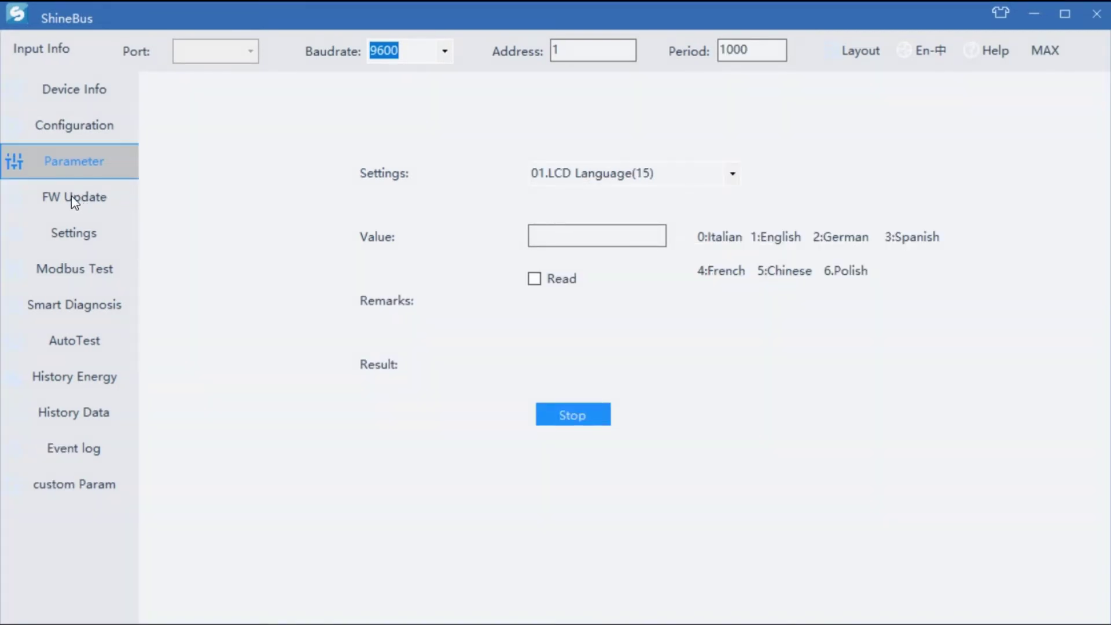
Step: From FW Update, browse into the Desktop's MAX100-125ktl-x folder
left_click(72, 196)
left_click(787, 203)
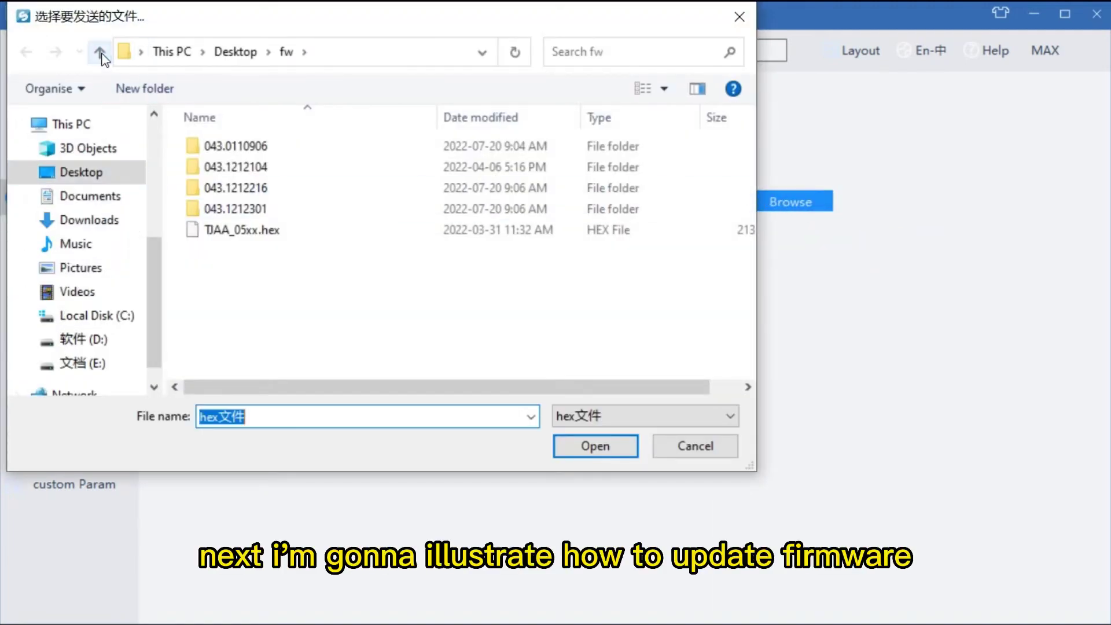
left_click(99, 52)
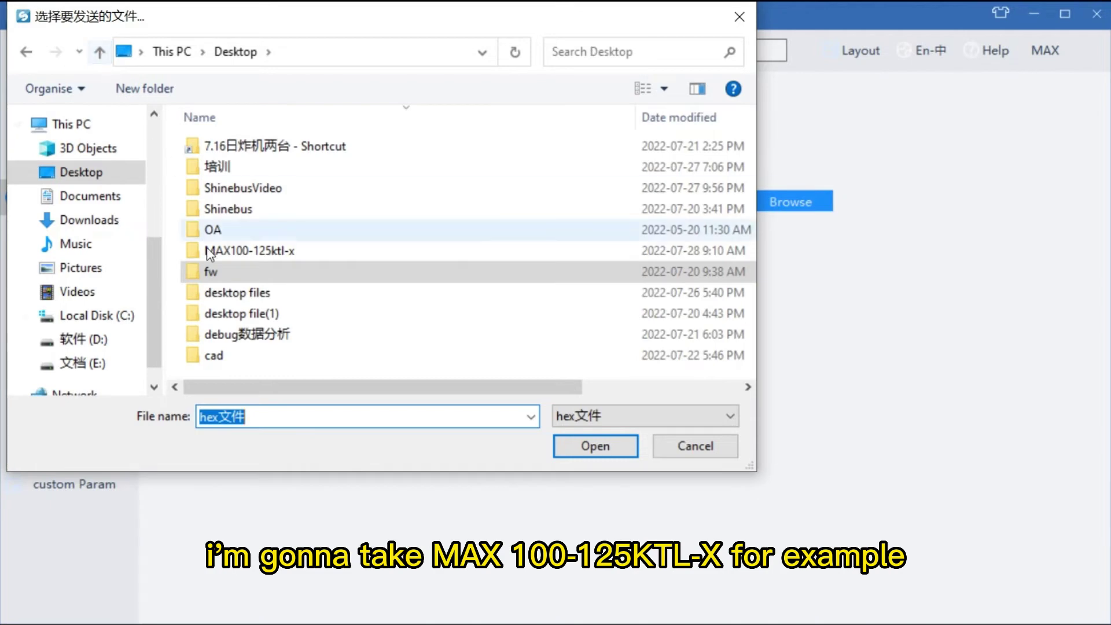
left_click(227, 251)
double_click(227, 252)
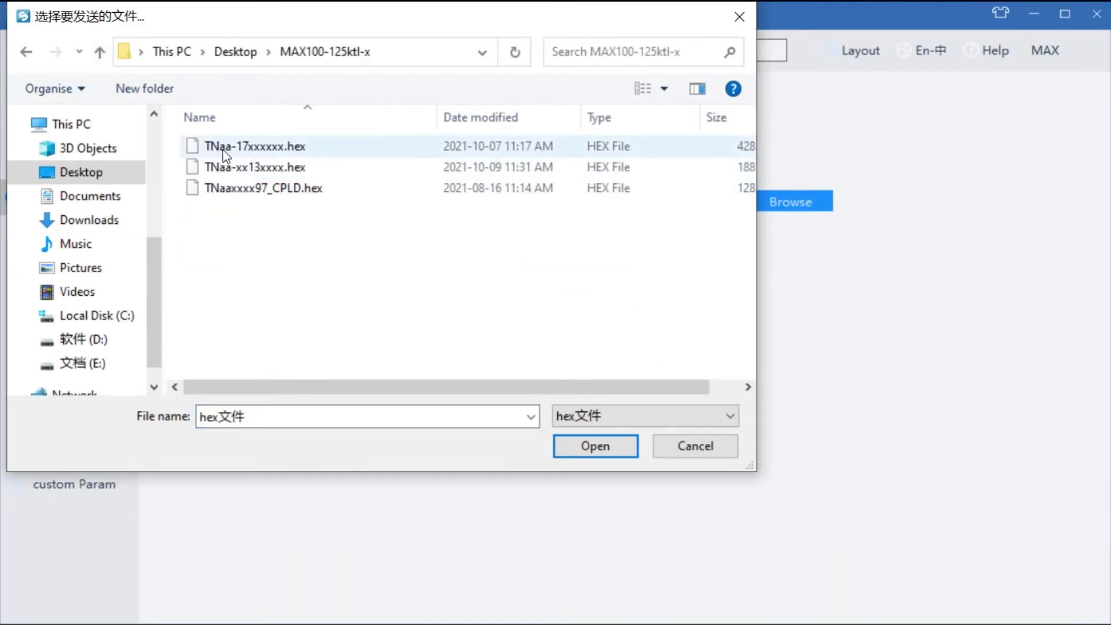
Step: Switch the file type filter to bin, then back to hex
left_click(693, 418)
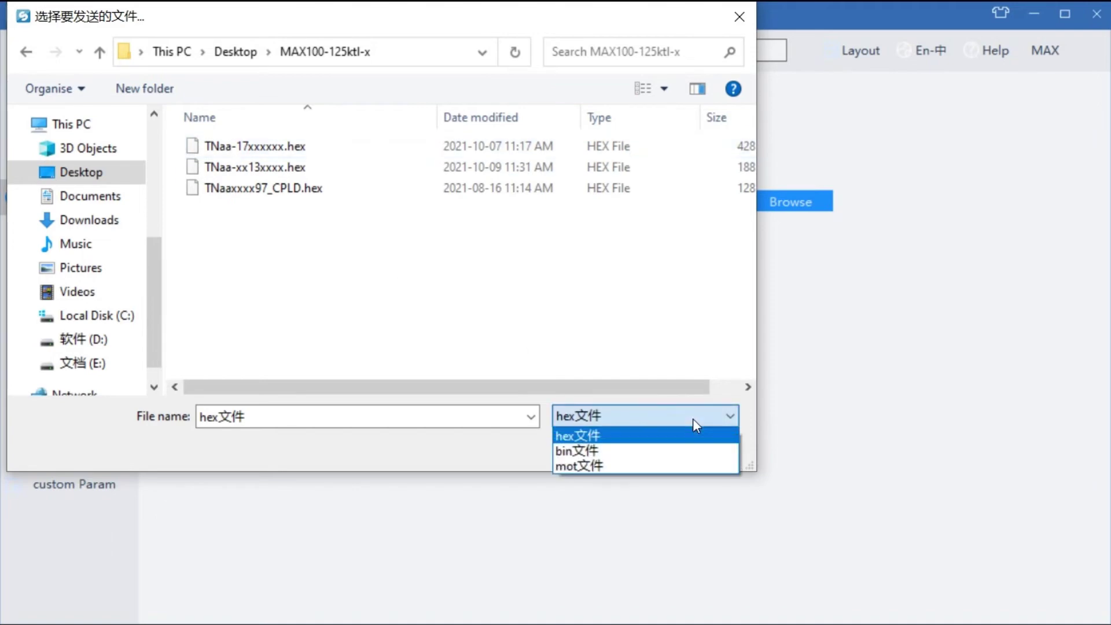
left_click(676, 452)
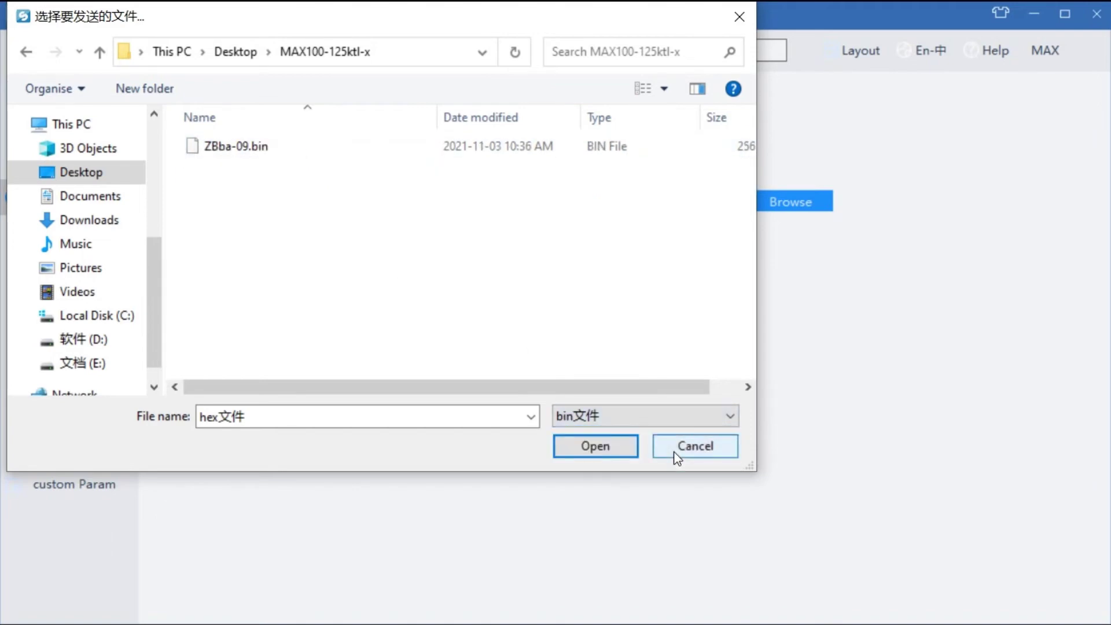
left_click(674, 418)
left_click(674, 438)
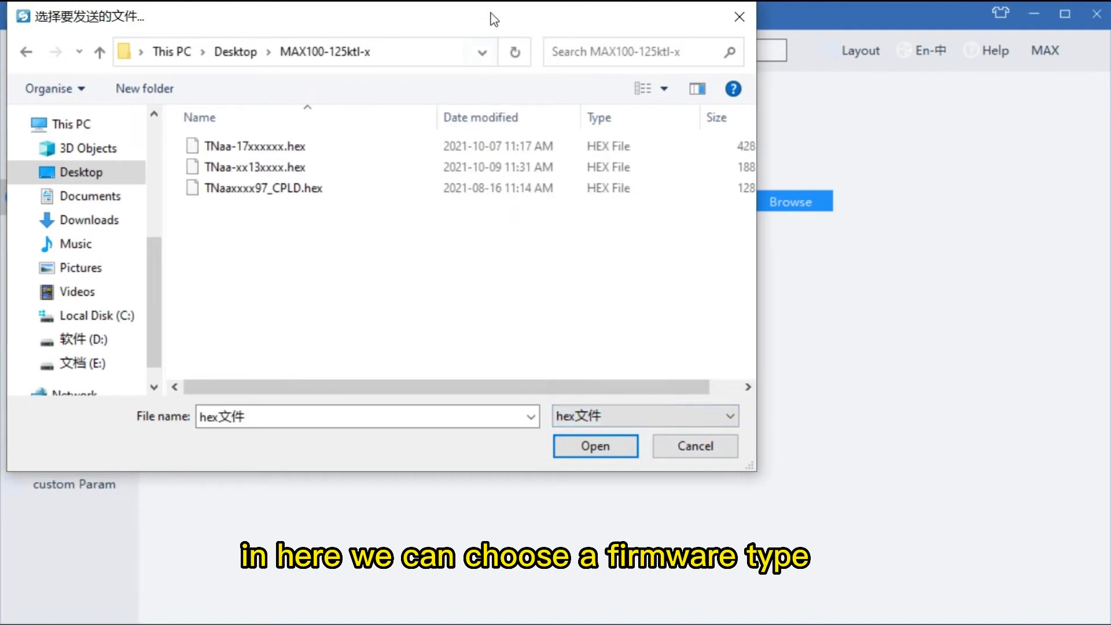
left_click_drag(490, 13, 574, 67)
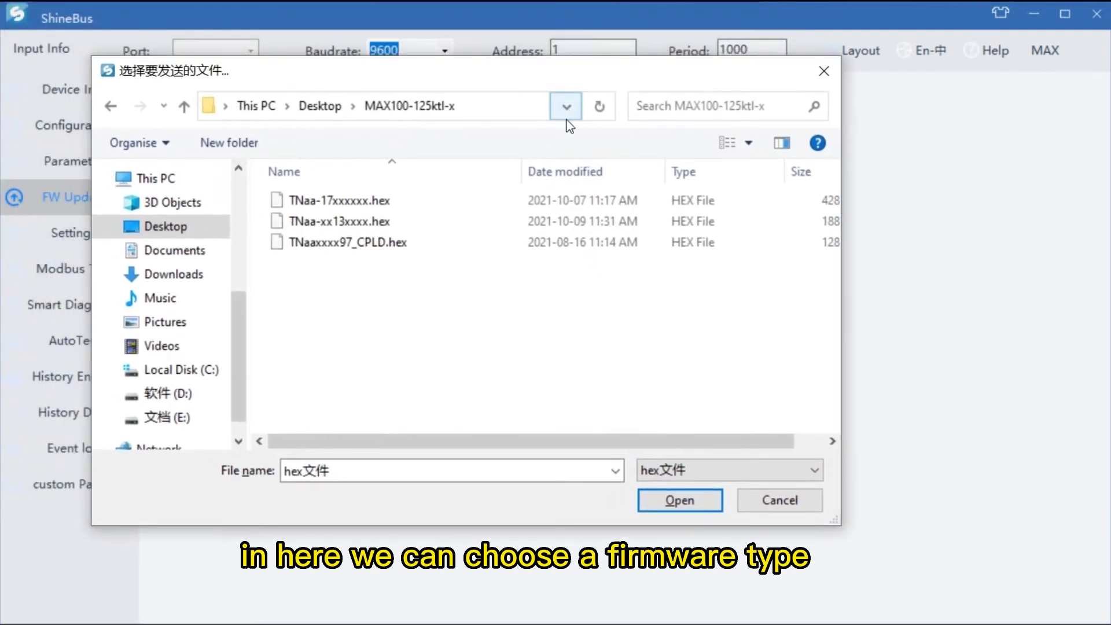
key("ctrl+alt+a")
left_click_drag(507, 386, 822, 502)
left_click(608, 525)
left_click(641, 418)
type("hex file is i")
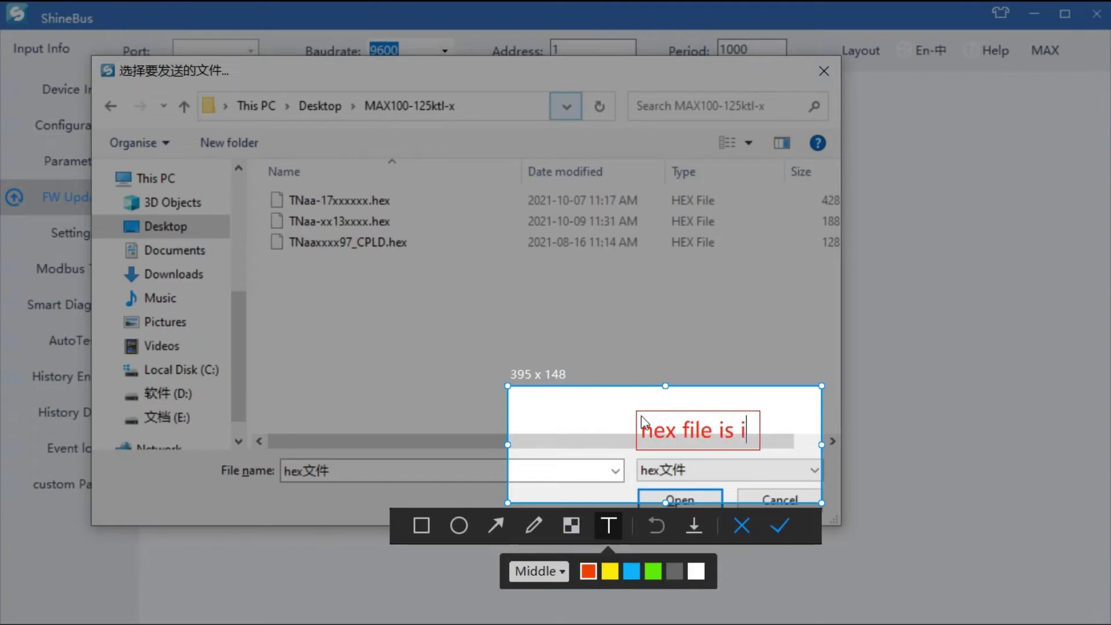
type("nner fw")
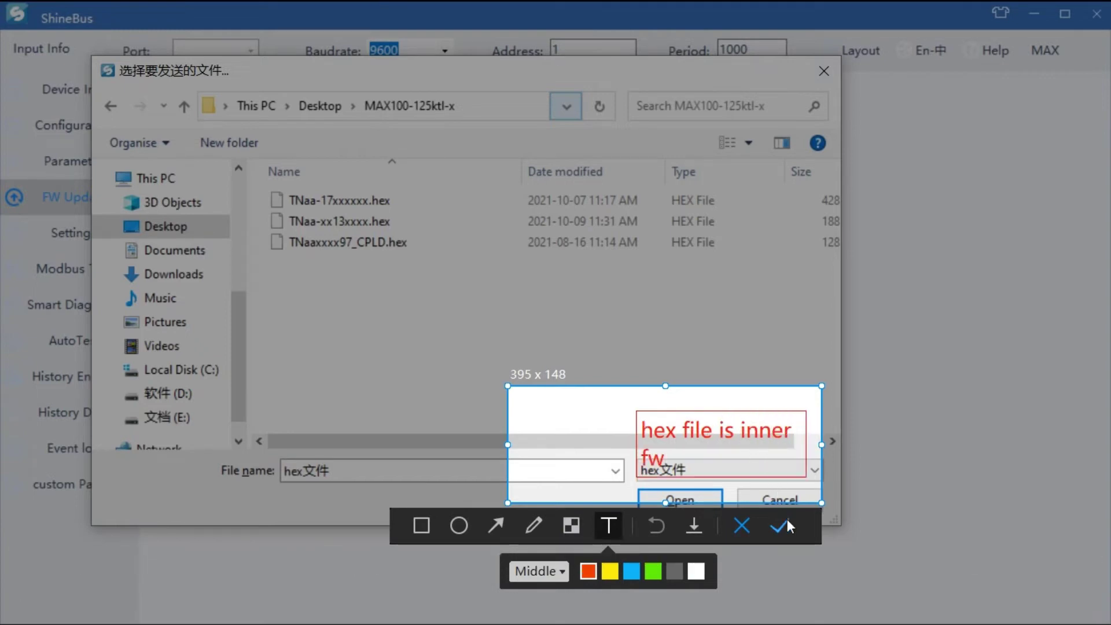
left_click(780, 526)
left_click(810, 468)
left_click(751, 506)
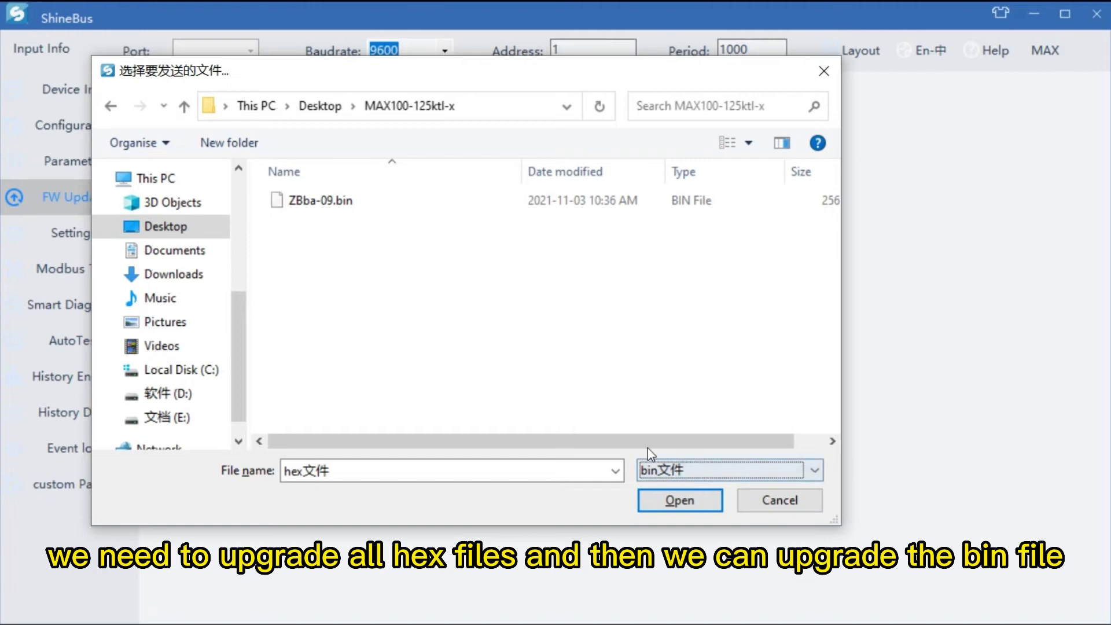
key("alt+a")
left_click_drag(488, 363, 863, 571)
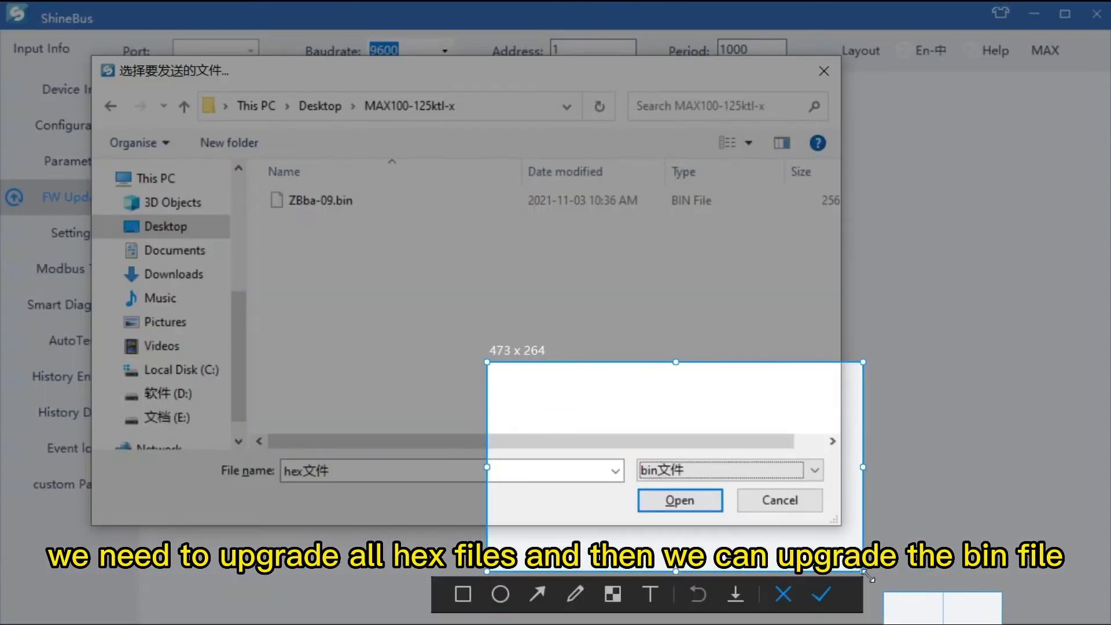
left_click(651, 594)
left_click(590, 401)
type("bine")
key("BackSpace")
type("file is communication fw")
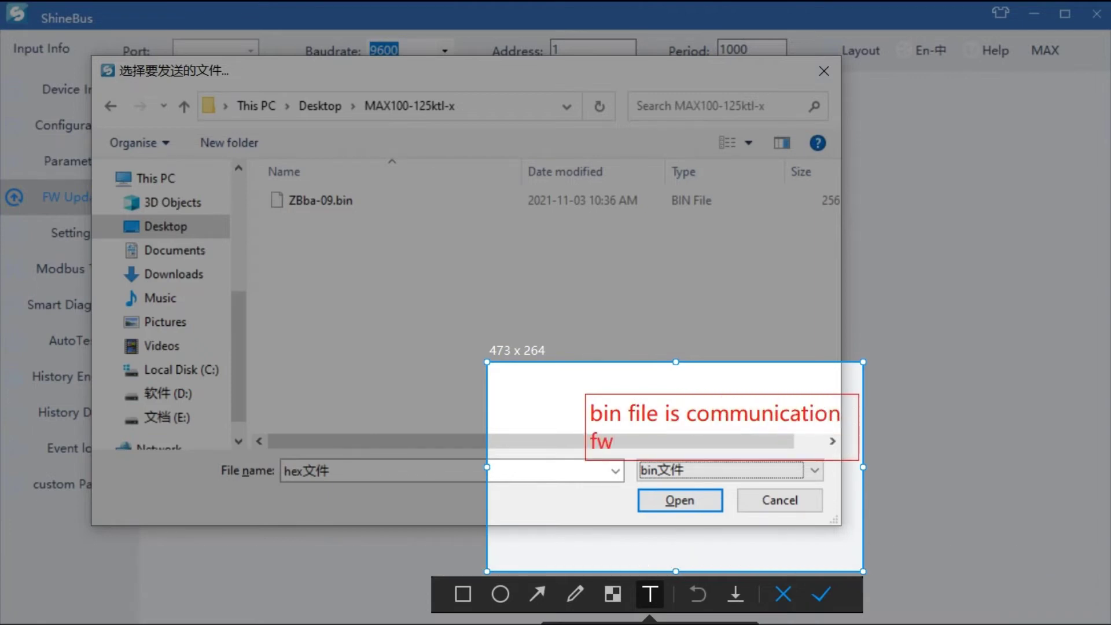
left_click(821, 594)
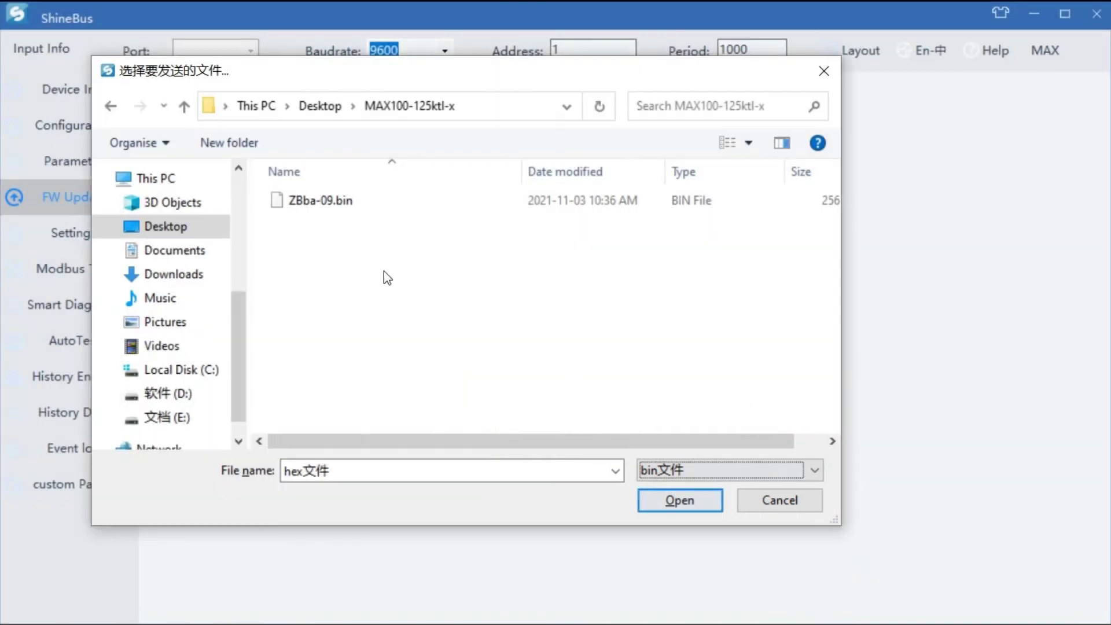
left_click(811, 467)
Step: Select TNaa-17xxxxxx.hex among the hex files and capture the file dialog area
left_click(730, 491)
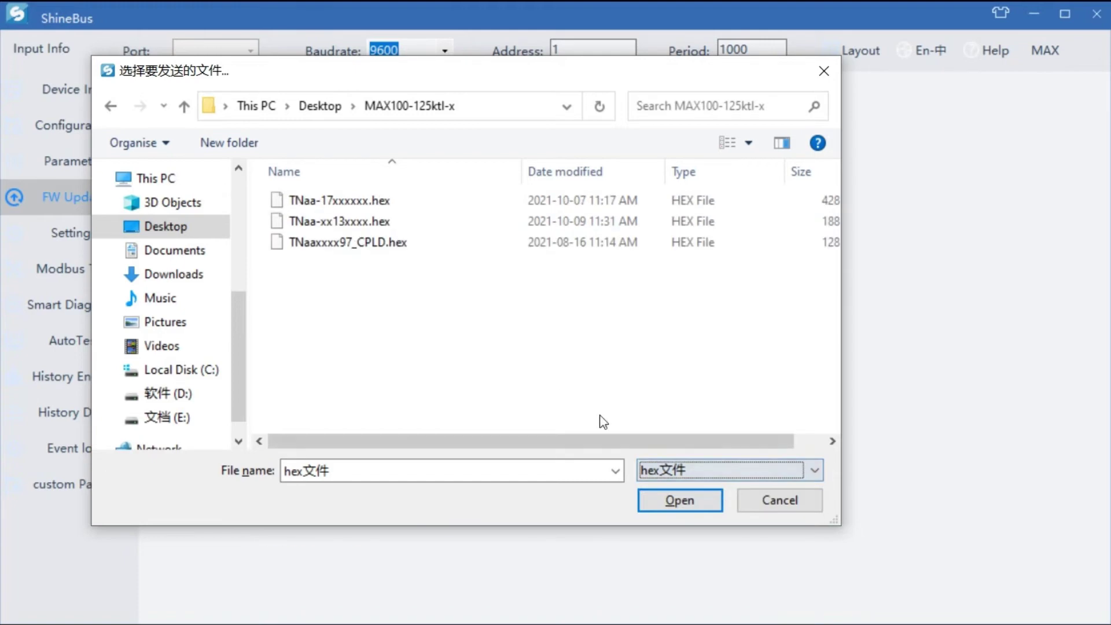
left_click(332, 201)
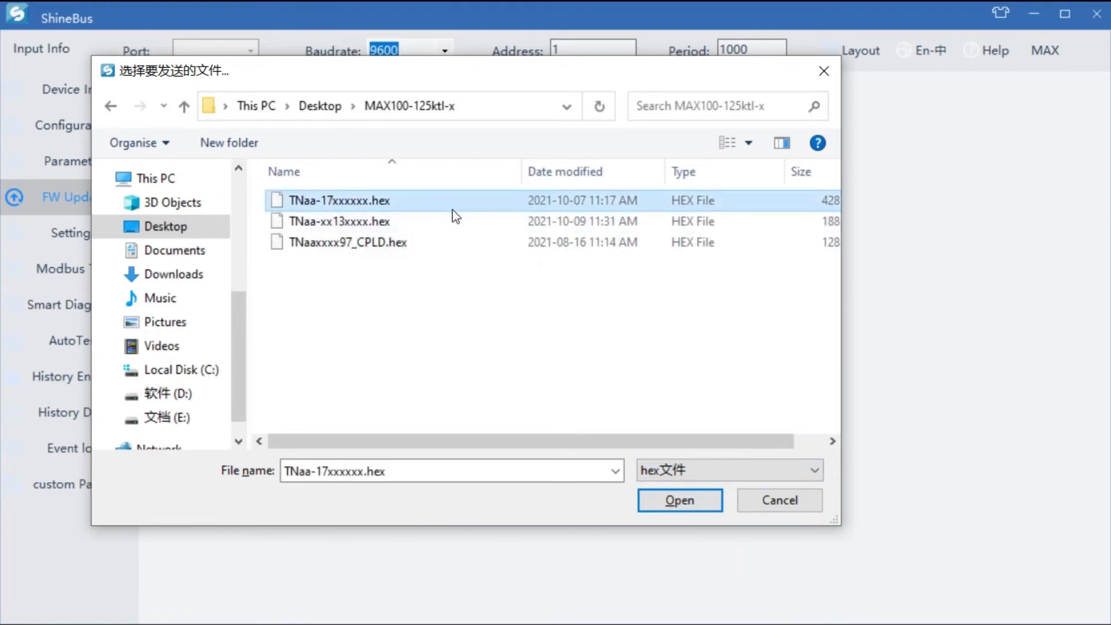
key("ctrl+alt+a")
left_click_drag(157, 118, 872, 443)
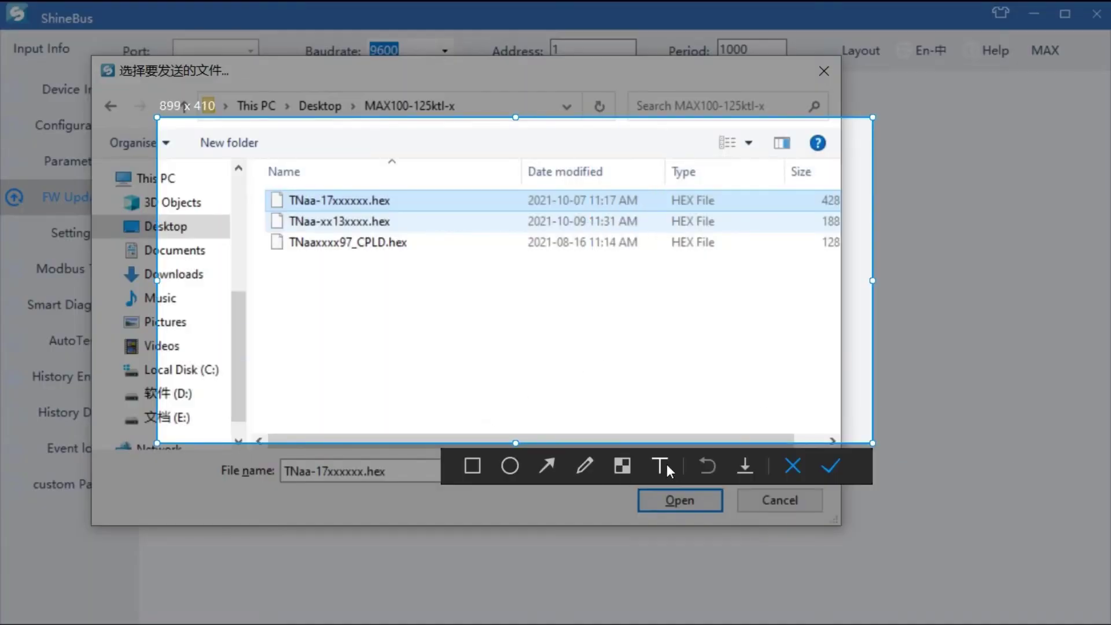
Step: Label the three hex firmware files 1, 2 and 3 in red text
left_click(666, 465)
left_click(409, 194)
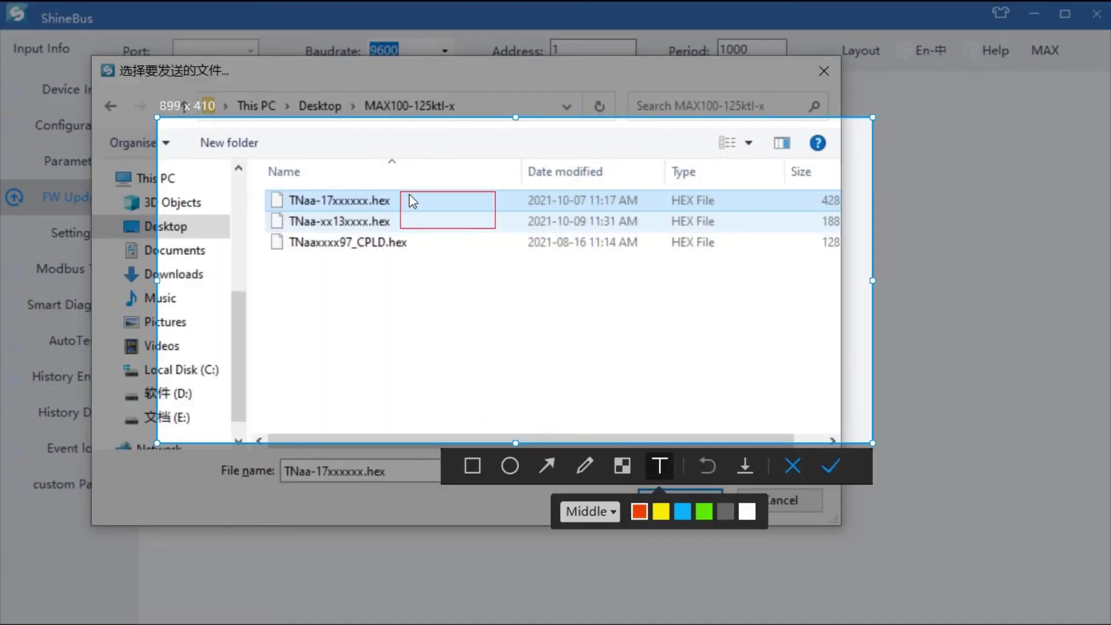
left_click_drag(449, 232, 445, 225)
left_click(432, 231)
type("2")
left_click_drag(464, 263, 459, 248)
left_click(430, 242)
type("3")
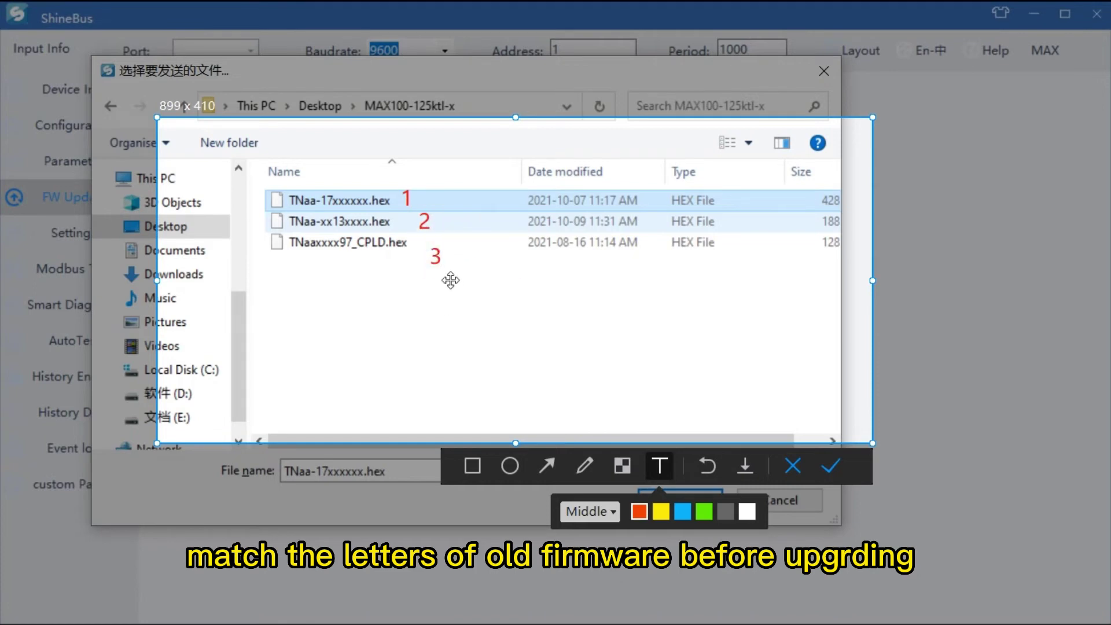
left_click_drag(468, 284, 463, 275)
left_click(437, 299)
Step: Add the note 'before upgrading, we must make sure the letters match between old fw and new fw'
left_click(257, 320)
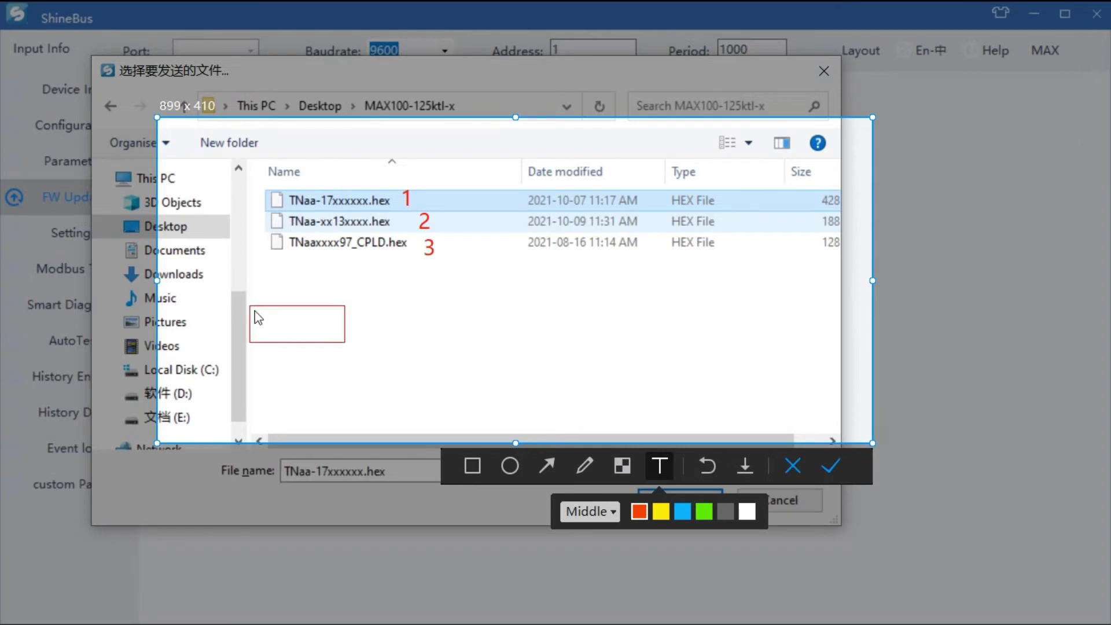
type("before updat")
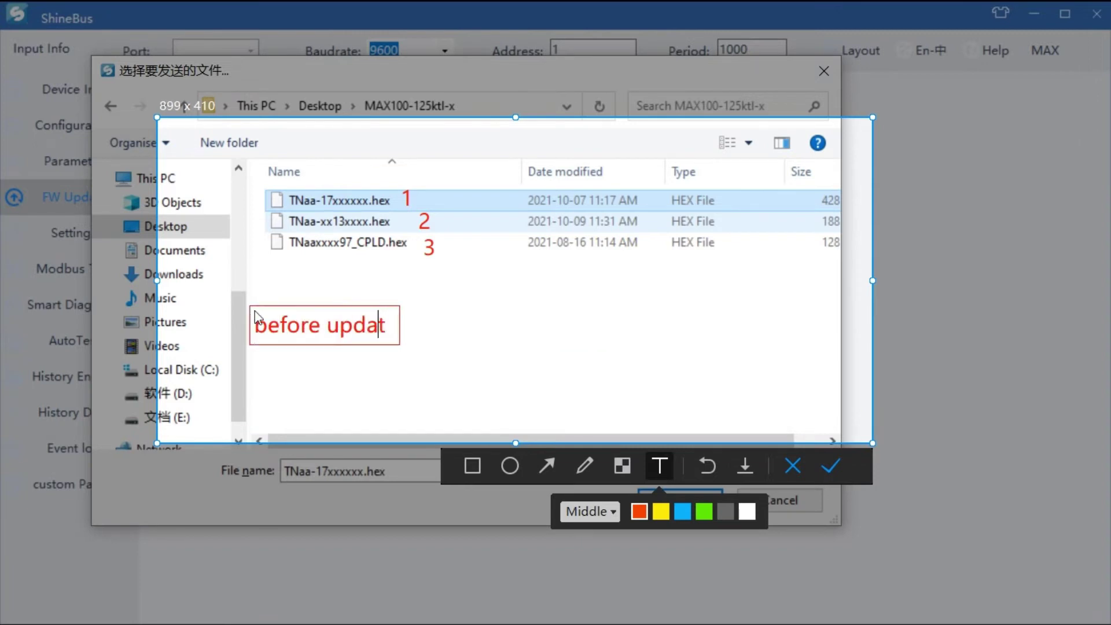
key("BackSpace")
key("BackSpace")
key("BackSpace")
type("grading, we must make sure the le")
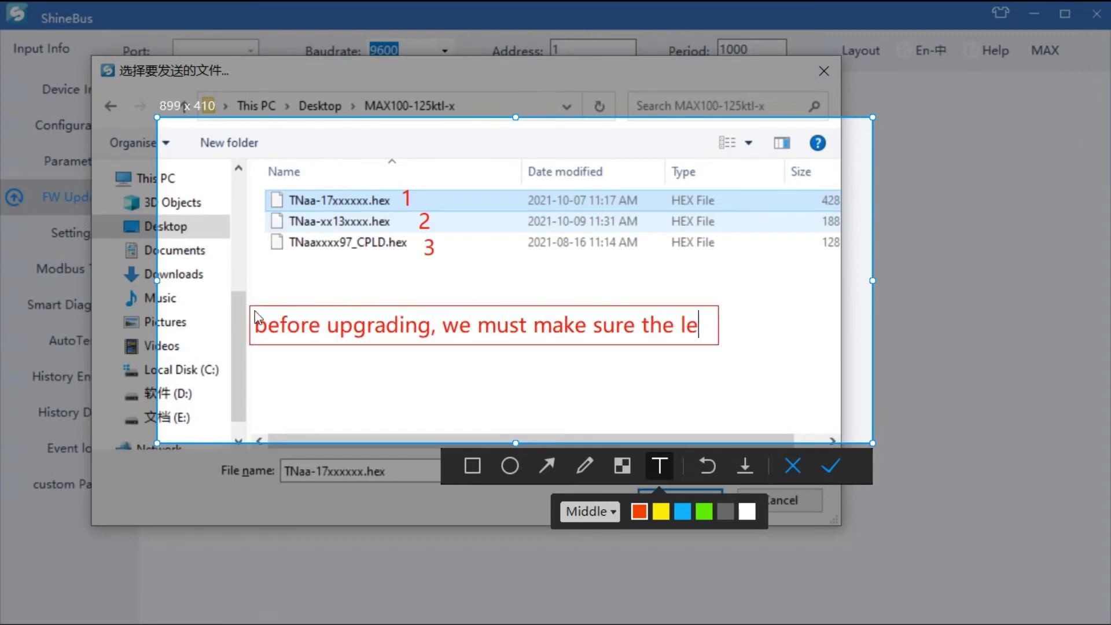
type("tters match each other")
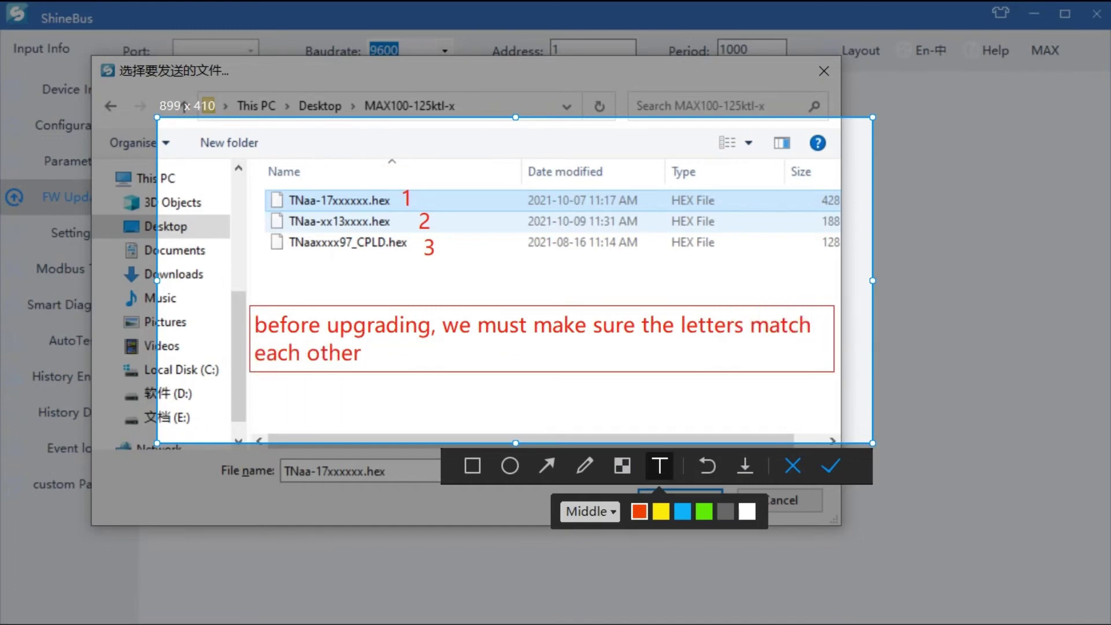
type(" between old fw and new fw")
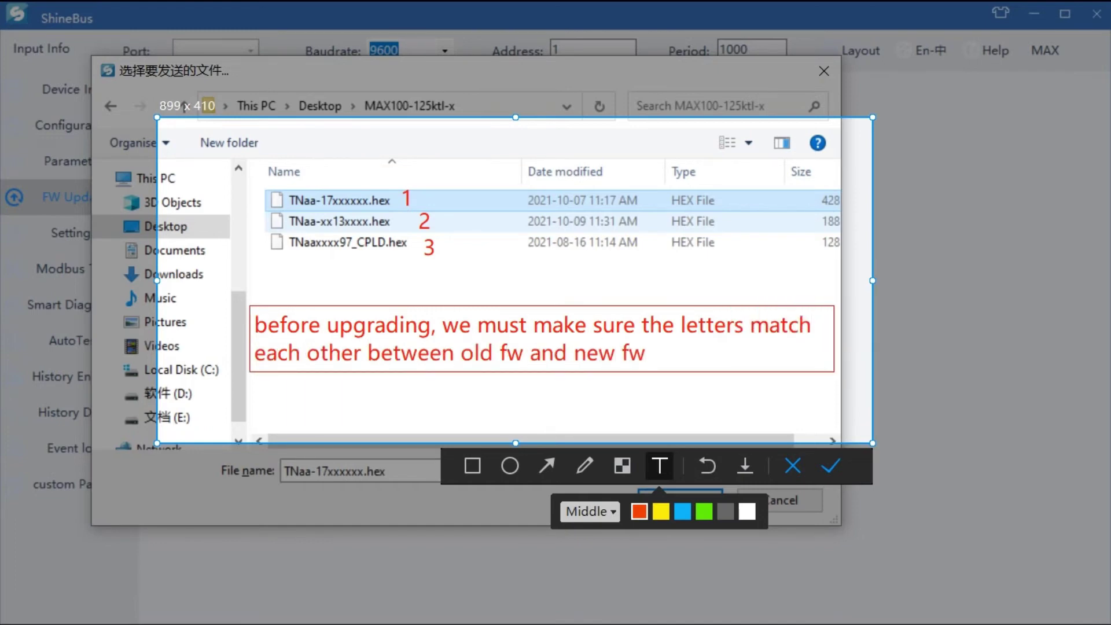
Step: Reopen the firmware picker with the bin file type and select ZBba-09.bin
left_click(830, 472)
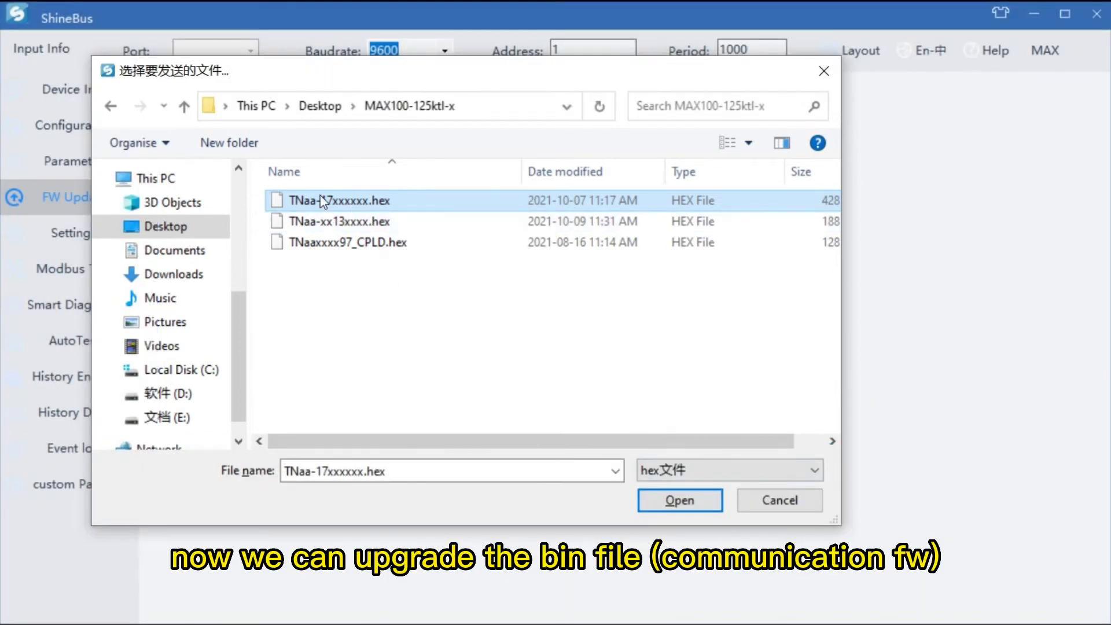
left_click(770, 504)
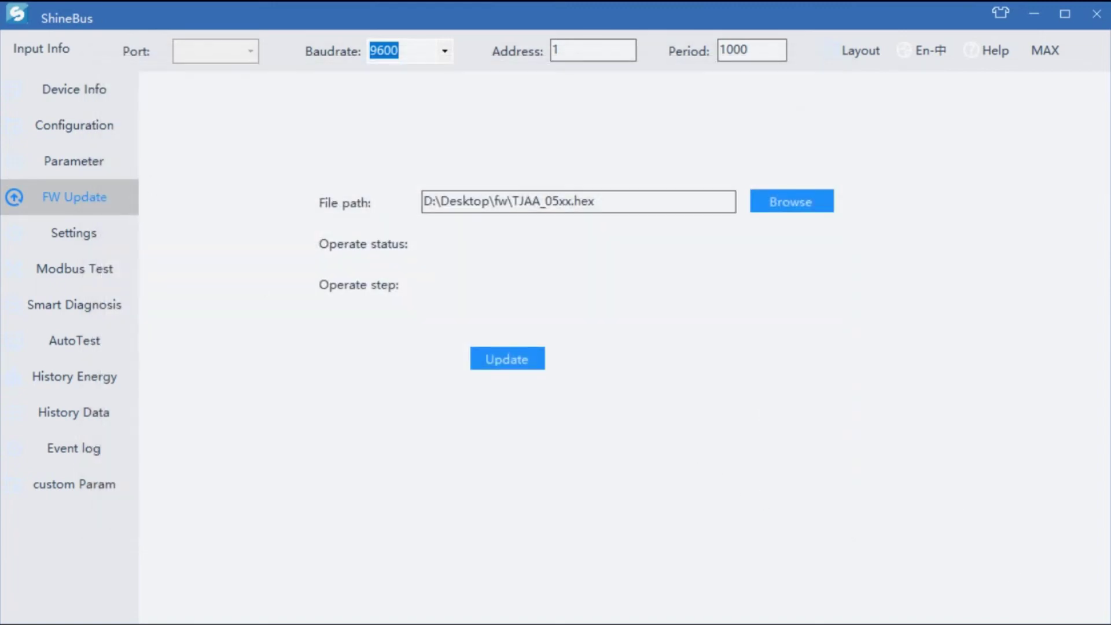
left_click(791, 201)
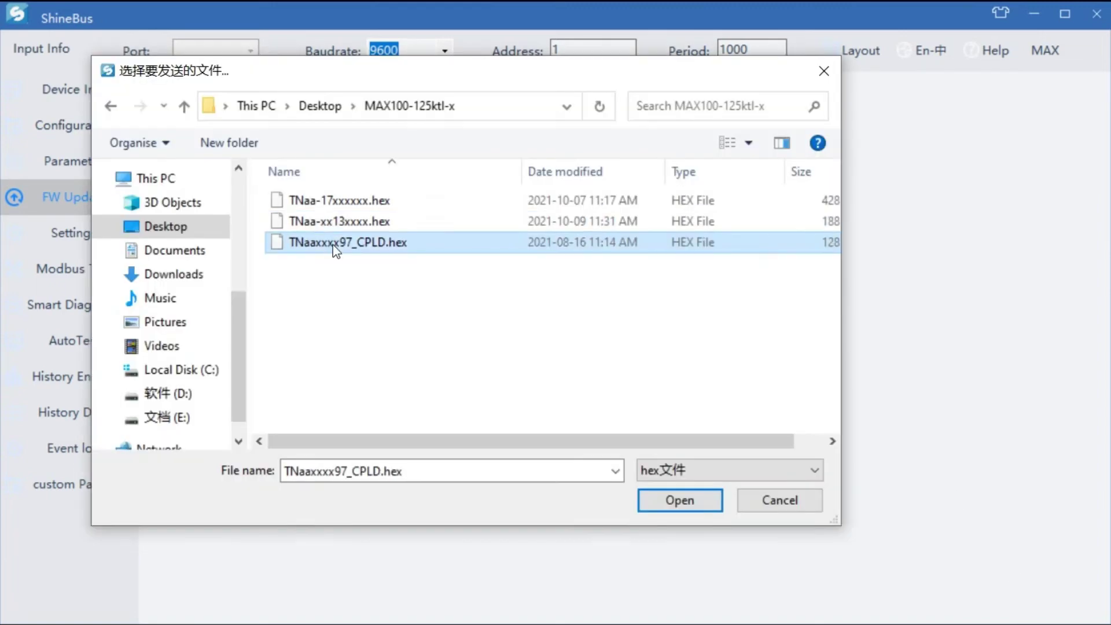
left_click(738, 471)
left_click(699, 505)
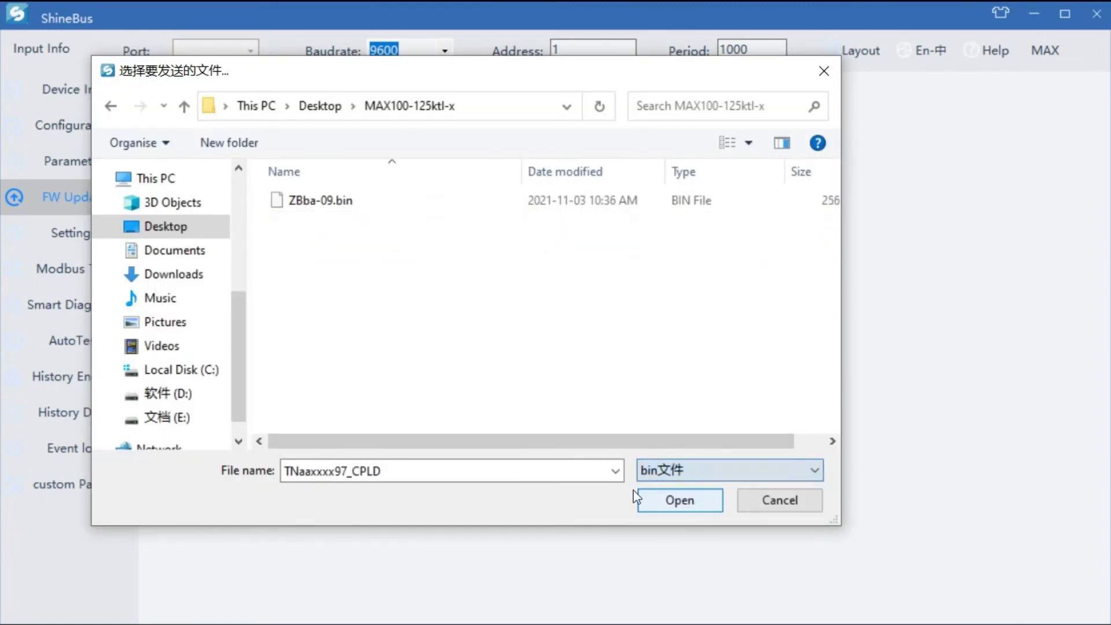
left_click(303, 201)
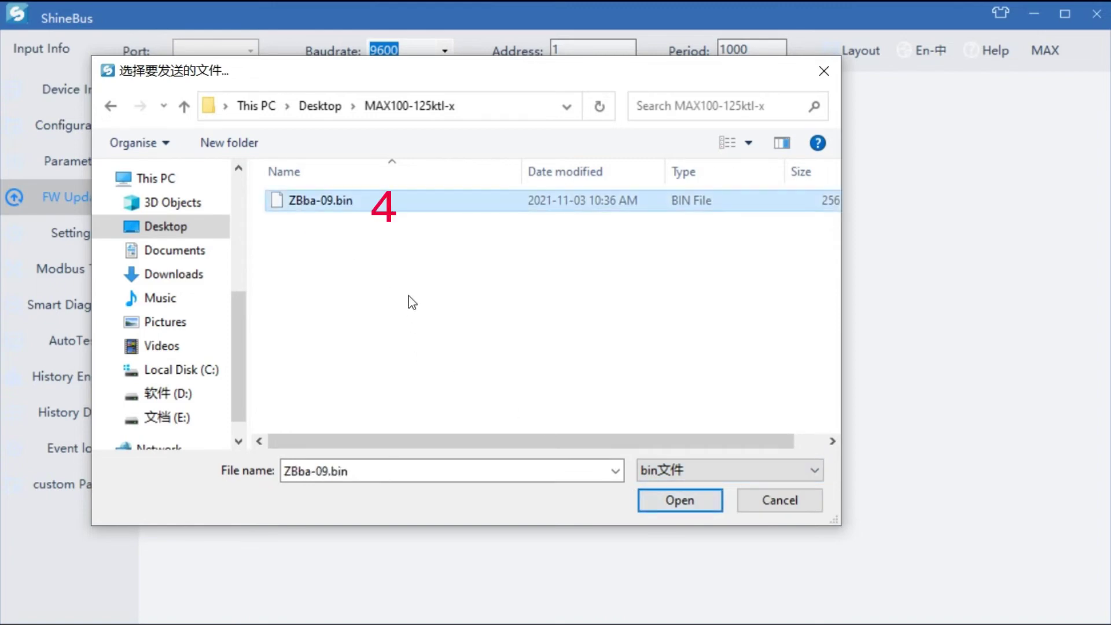
Step: Capture the file list and add a 'ZBaa-16' label below ZBba-09.bin
key("ctrl+alt+a")
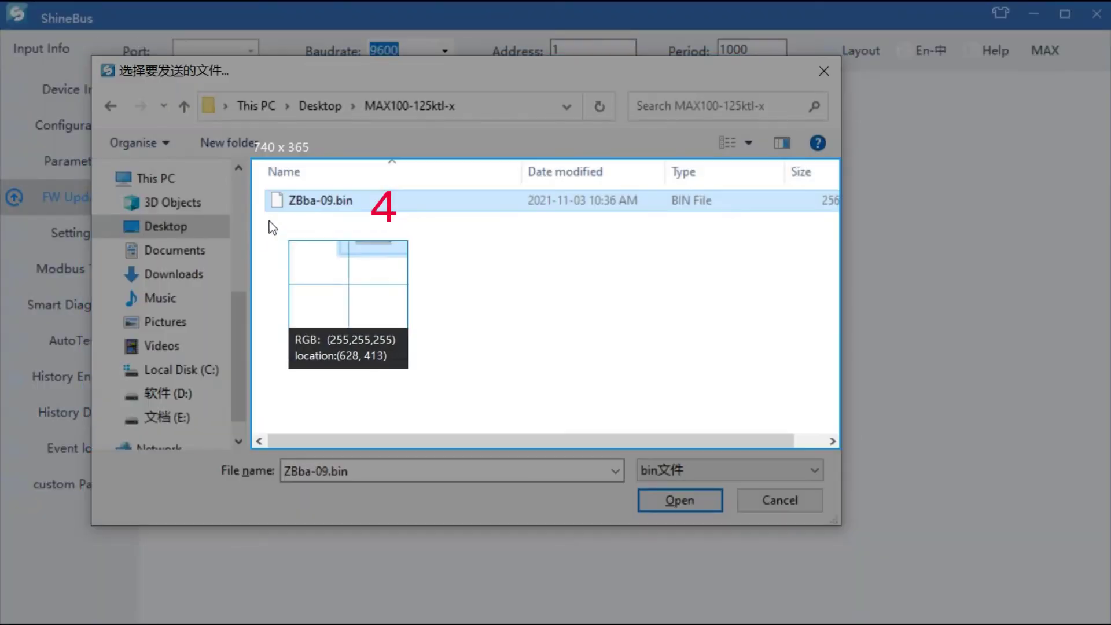
left_click(277, 231)
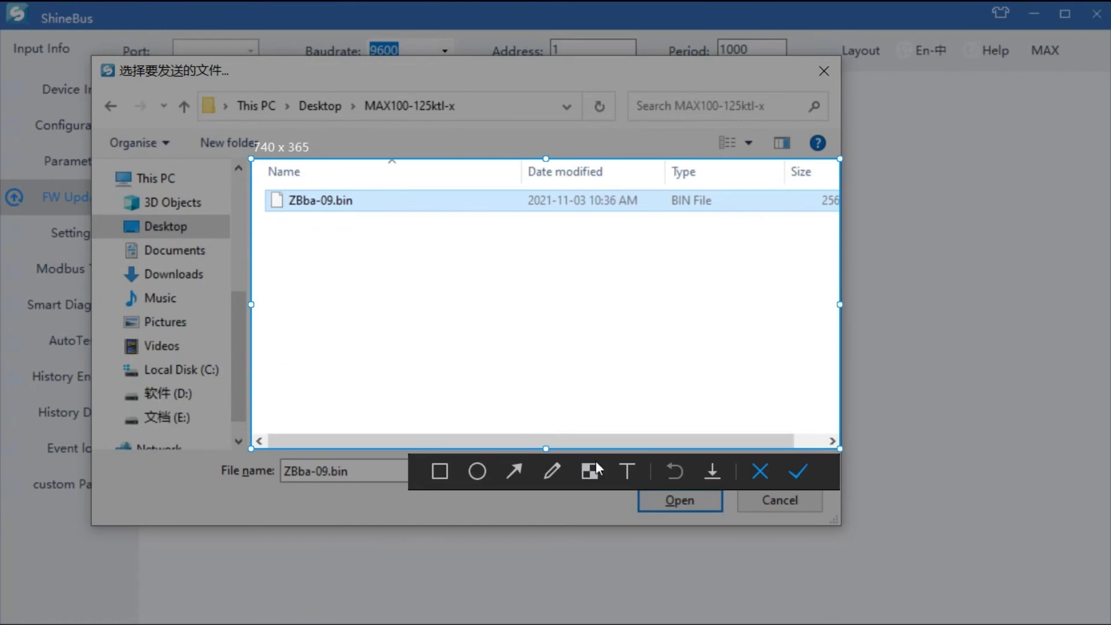
left_click(628, 481)
left_click(282, 243)
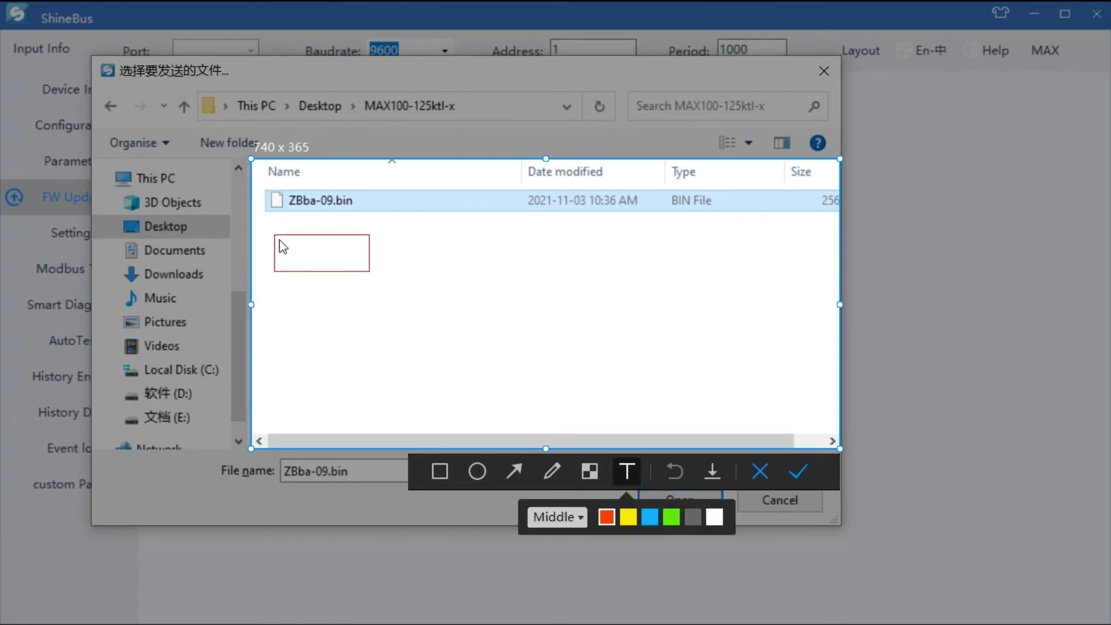
type("ZBaa")
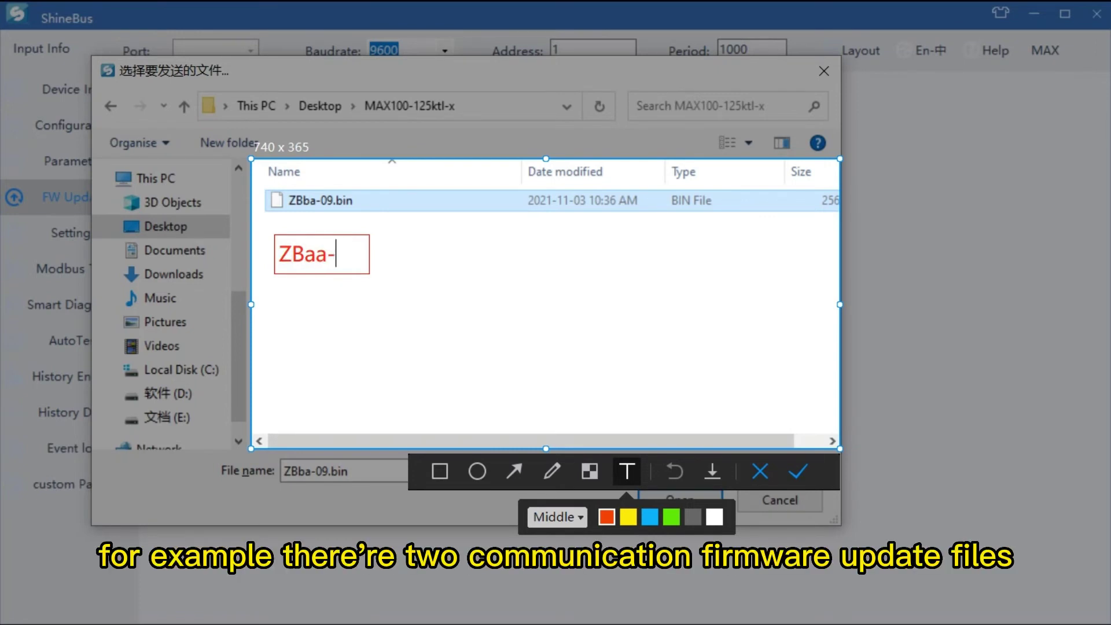
type("-16")
left_click(371, 314)
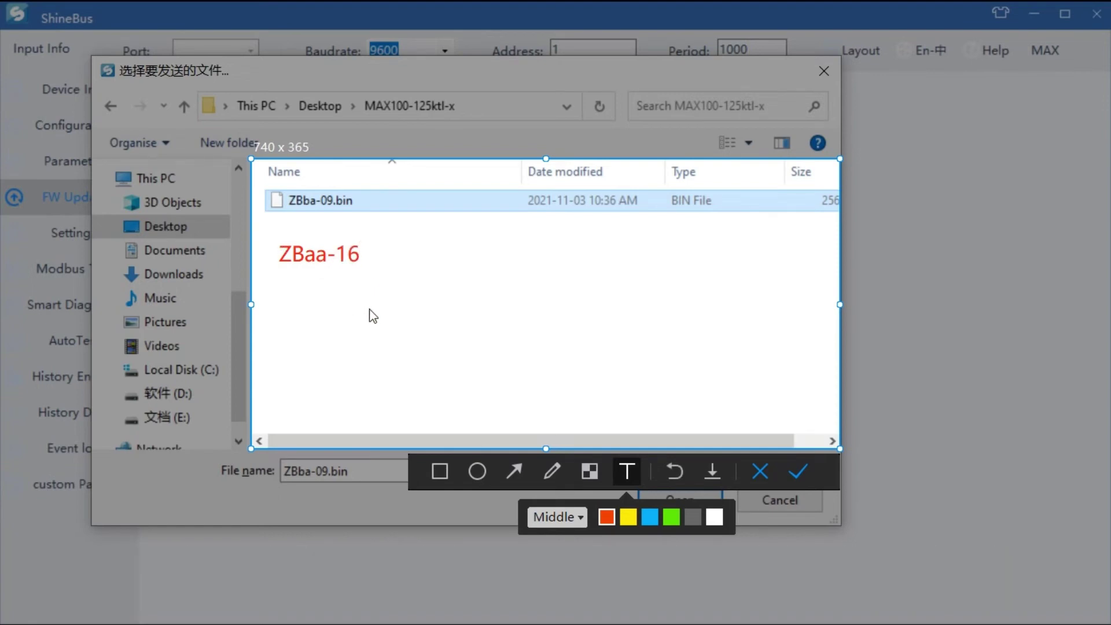
Step: Box the ZBba prefix, note 'we gotta make sure the letters match the old fw', then cancel the picker
left_click(440, 471)
mouse_move(265, 179)
left_mouse_down()
mouse_move(328, 282)
mouse_move(324, 224)
left_mouse_up()
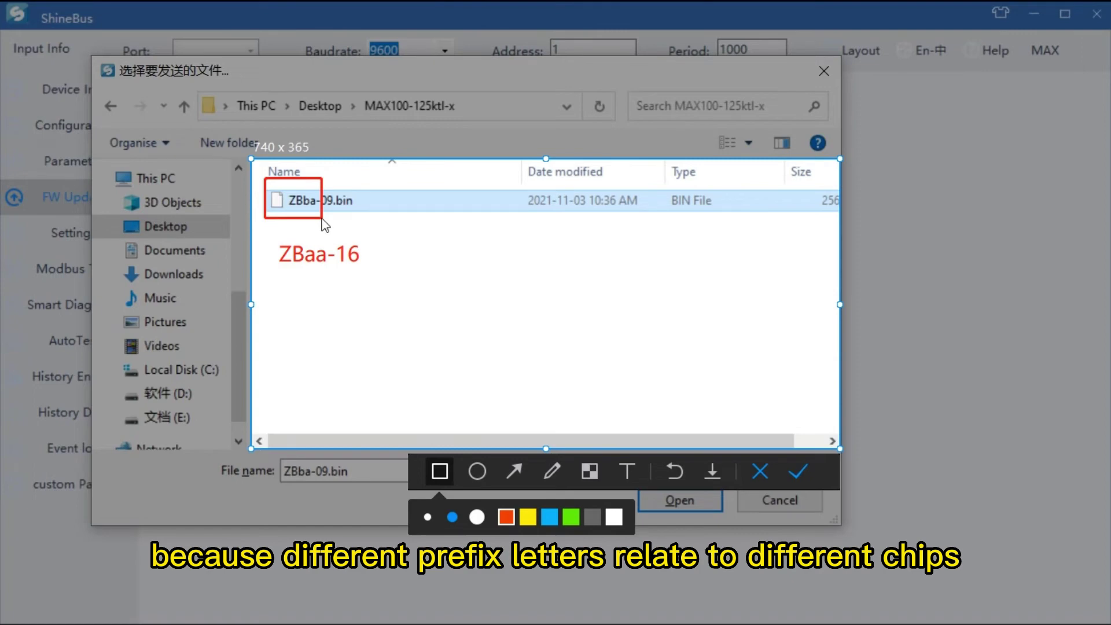
left_click(627, 466)
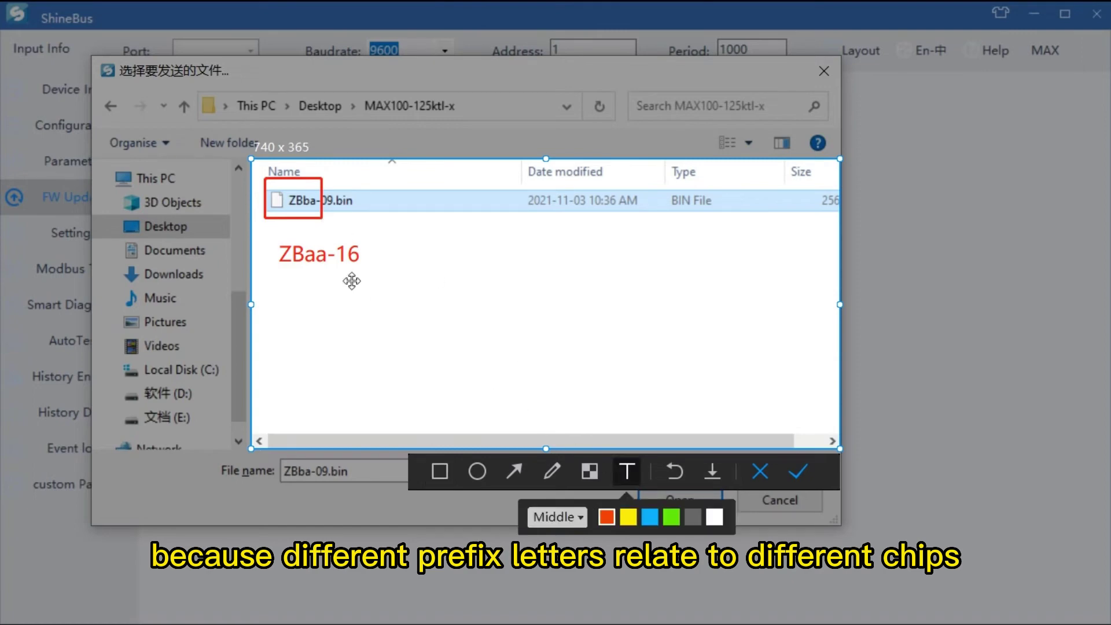
left_click(324, 301)
type("we got")
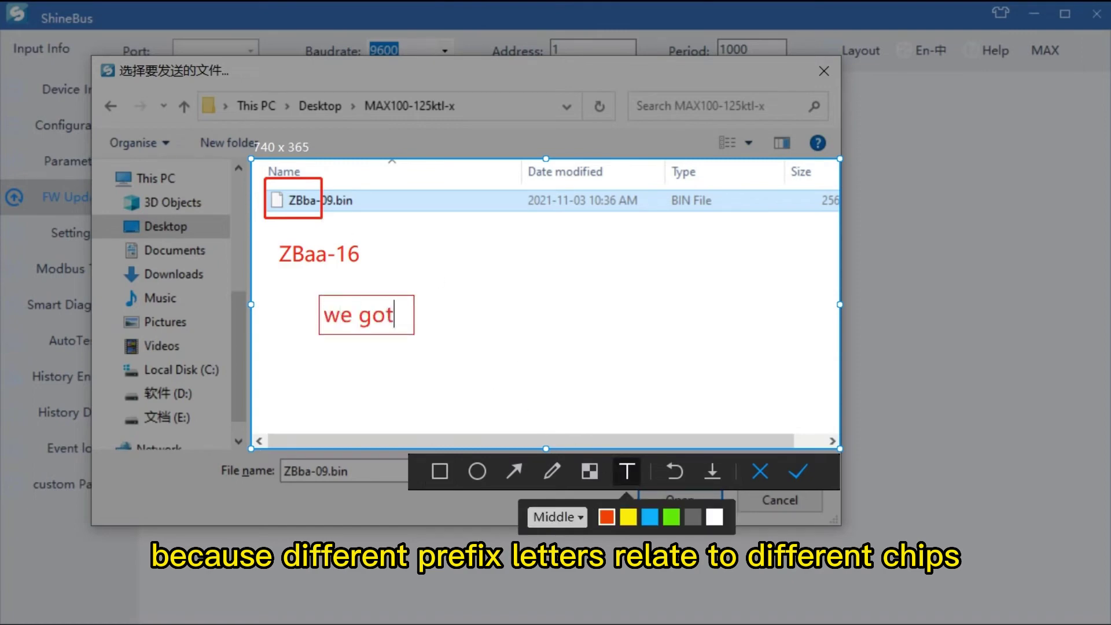
type("ta make sure the letters match the old fw")
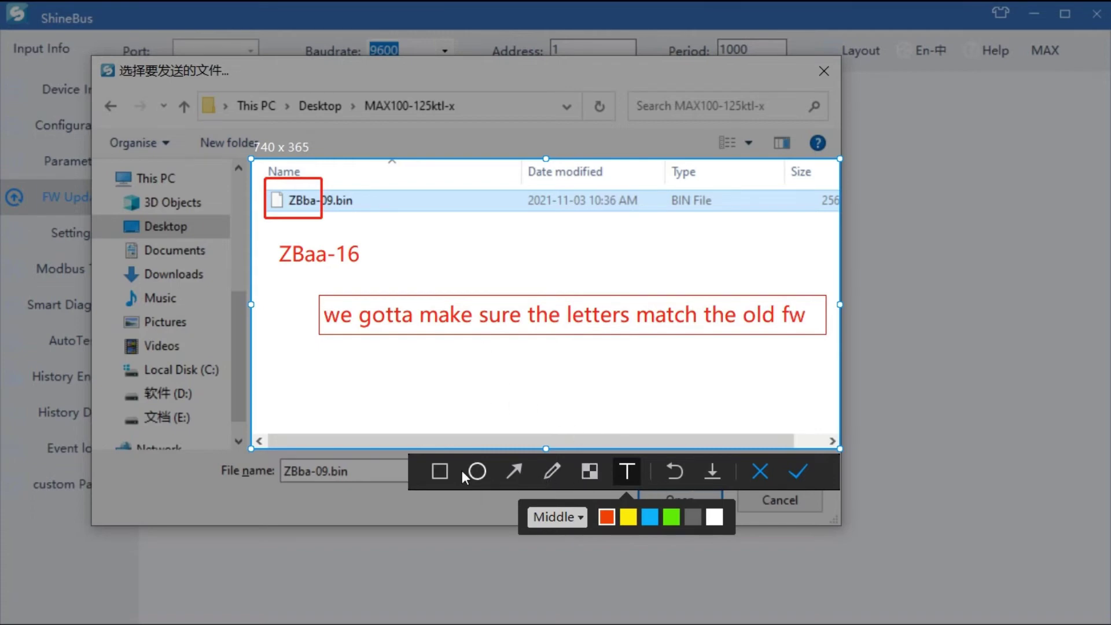
left_click(798, 472)
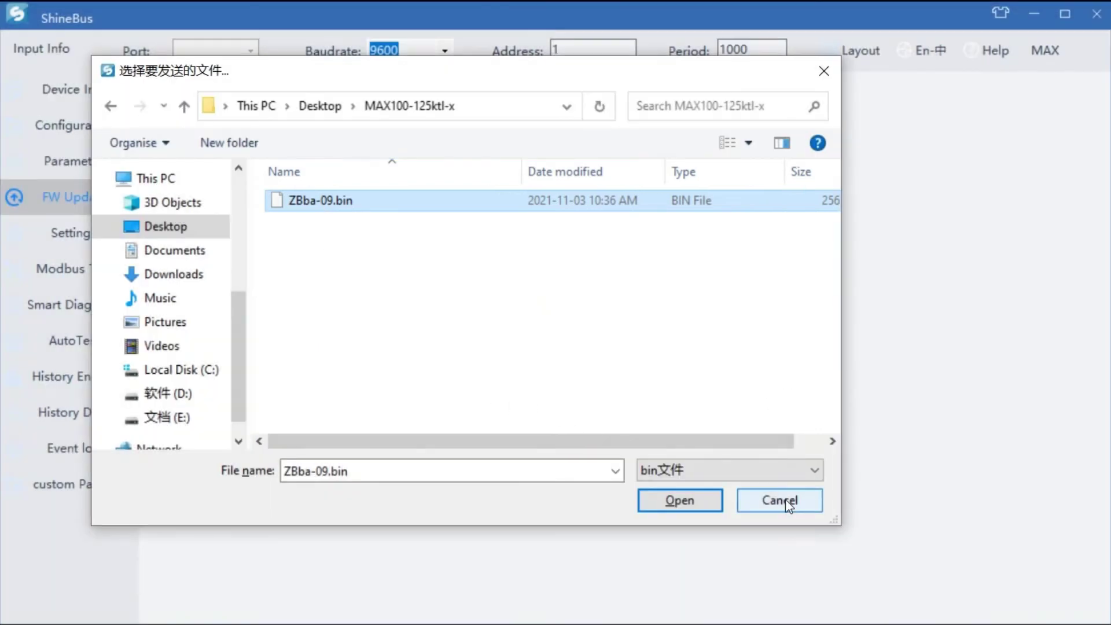
left_click(771, 502)
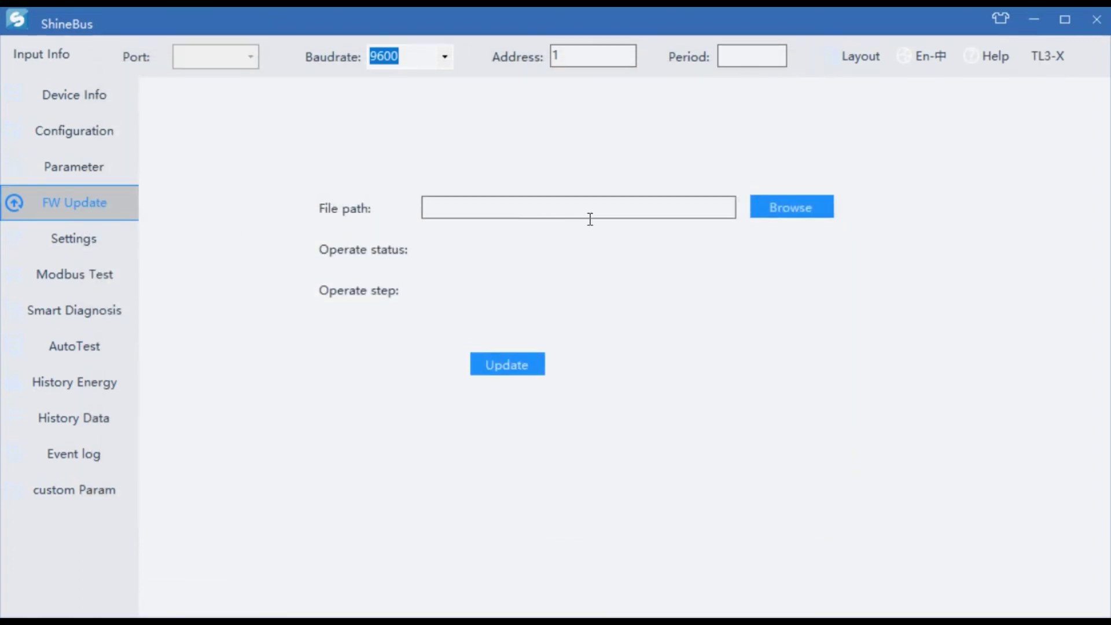
Step: Go to the Settings page and start editing the Mode field
left_click(91, 244)
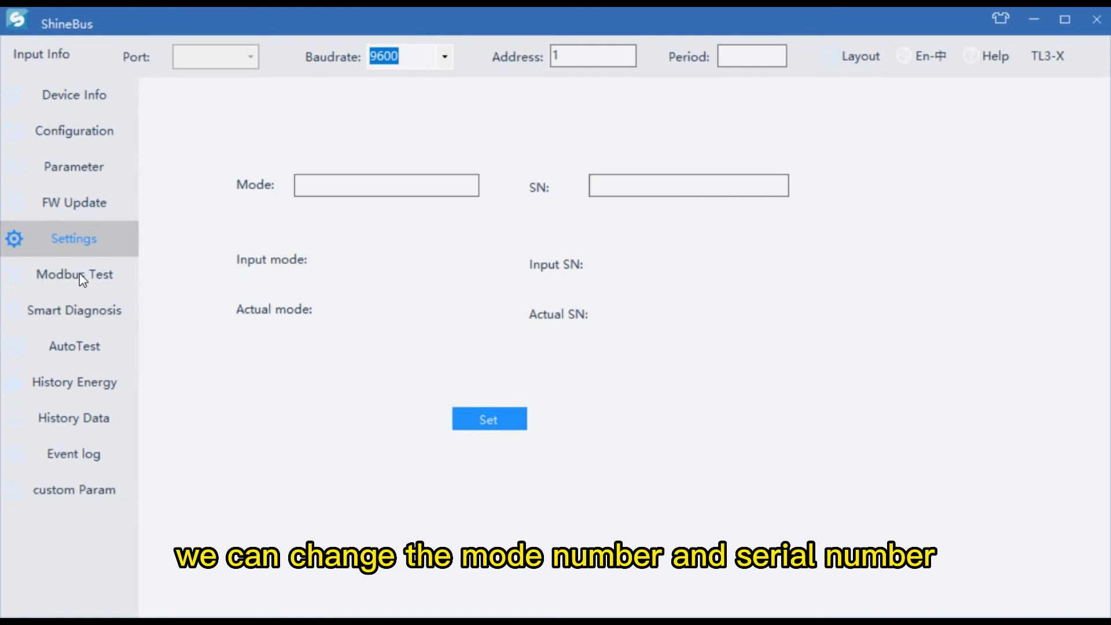
left_click(310, 197)
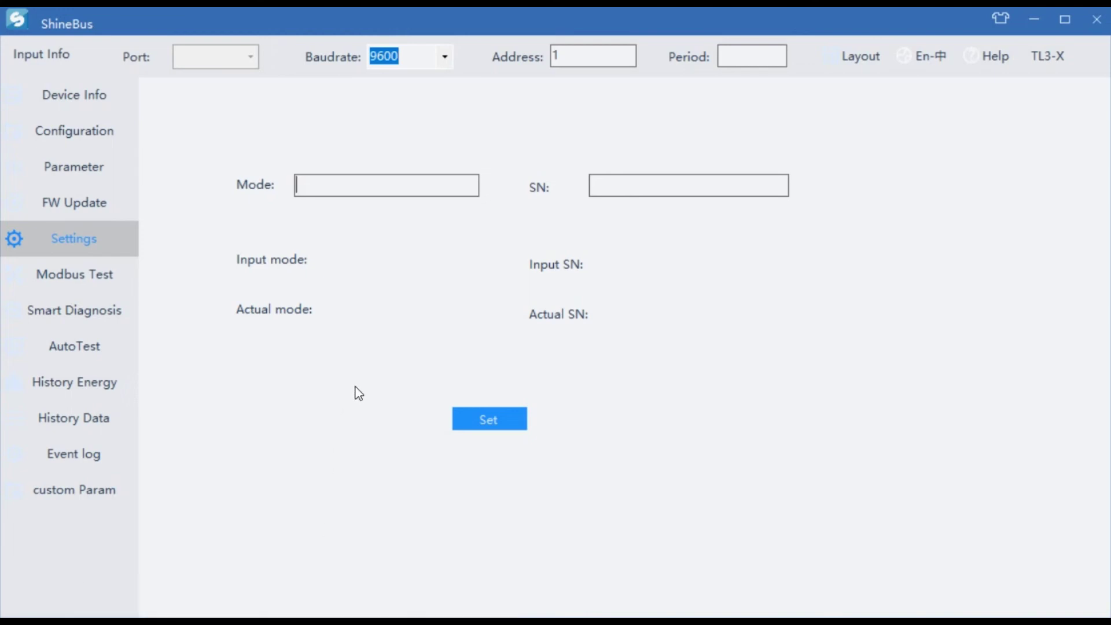
Step: Unlock Modbus Test with the page password, open the function list, and draw a red box over the results
left_click(66, 279)
left_click_drag(144, 89, 643, 121)
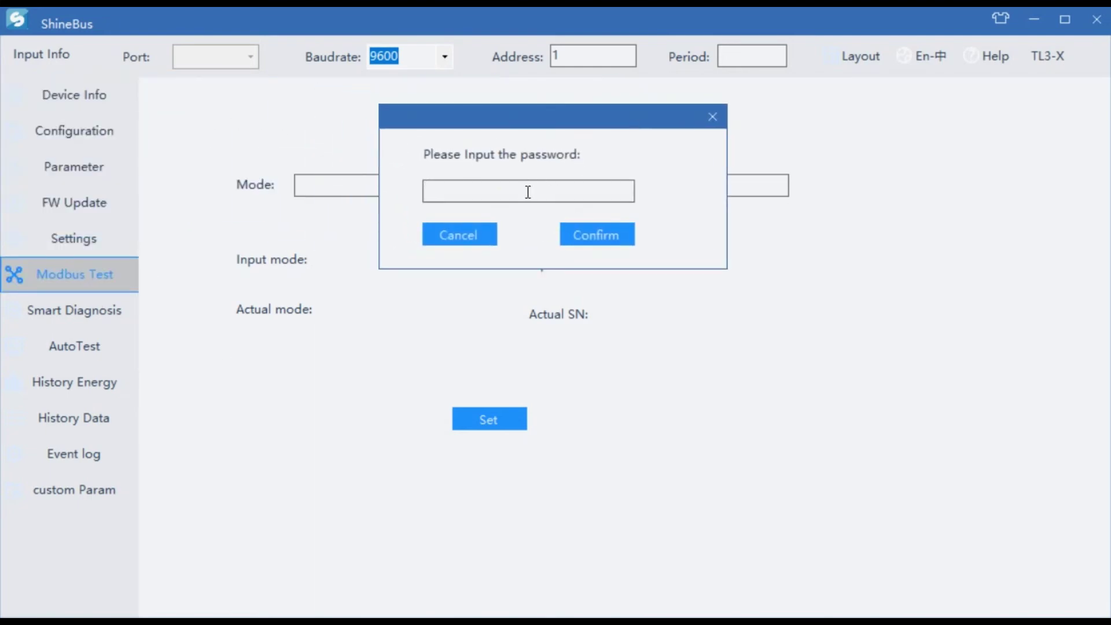
type("12345678")
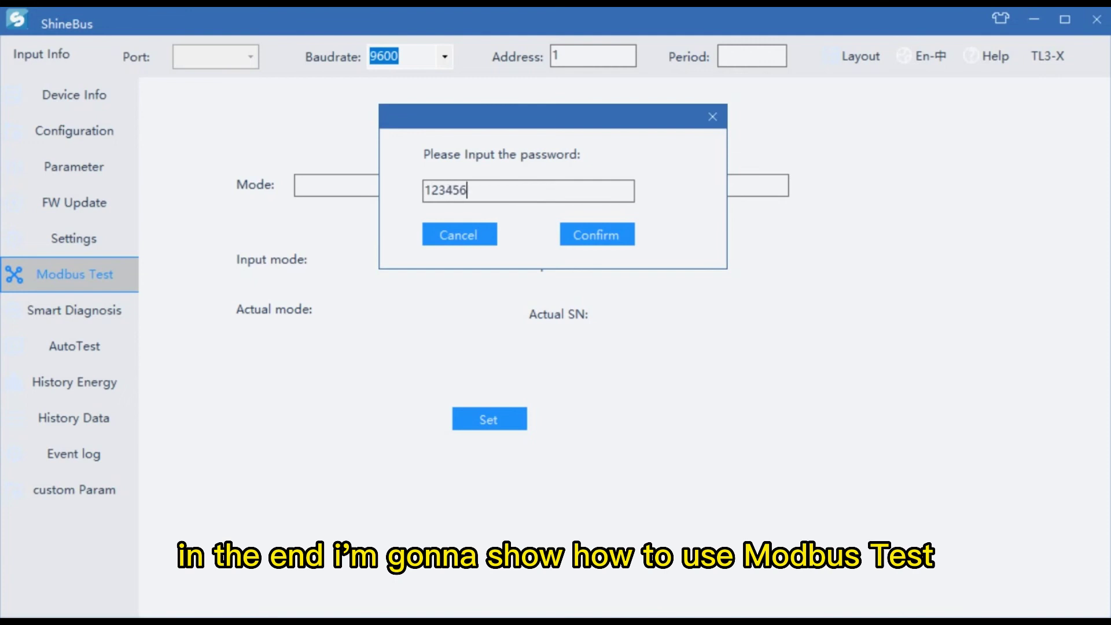
left_click(599, 238)
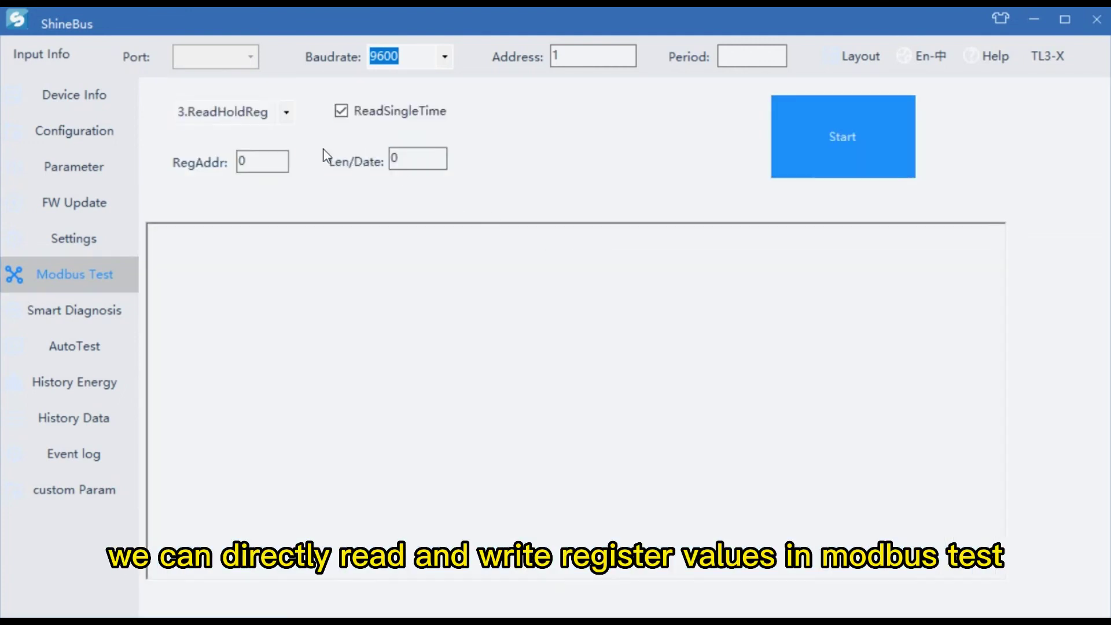
left_click(285, 116)
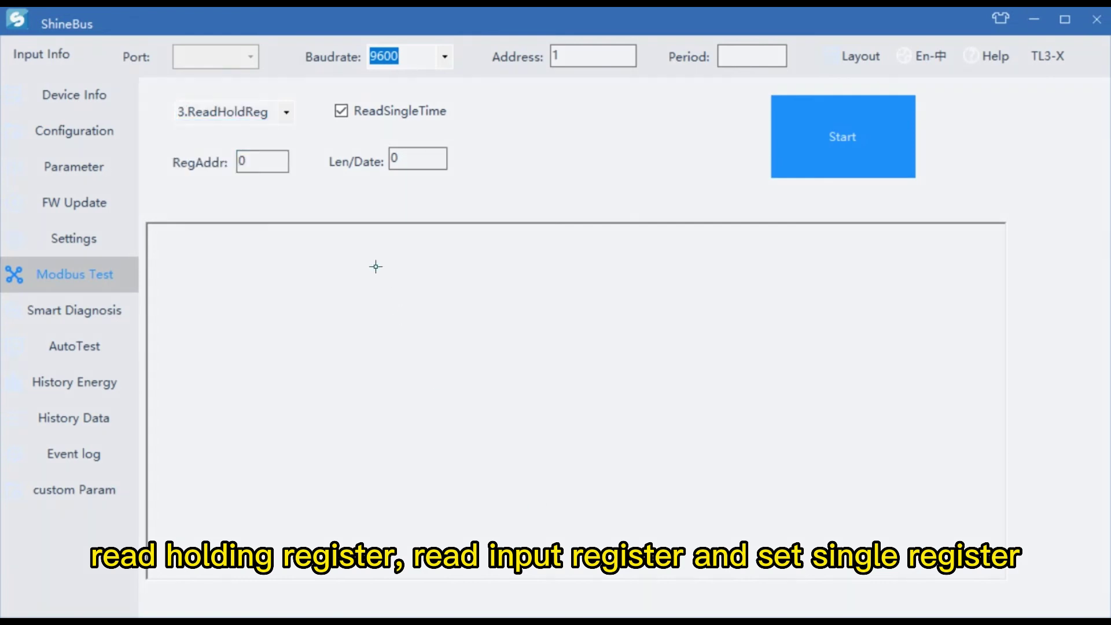
mouse_move(341, 218)
left_mouse_down()
mouse_move(449, 311)
mouse_move(457, 346)
left_mouse_up()
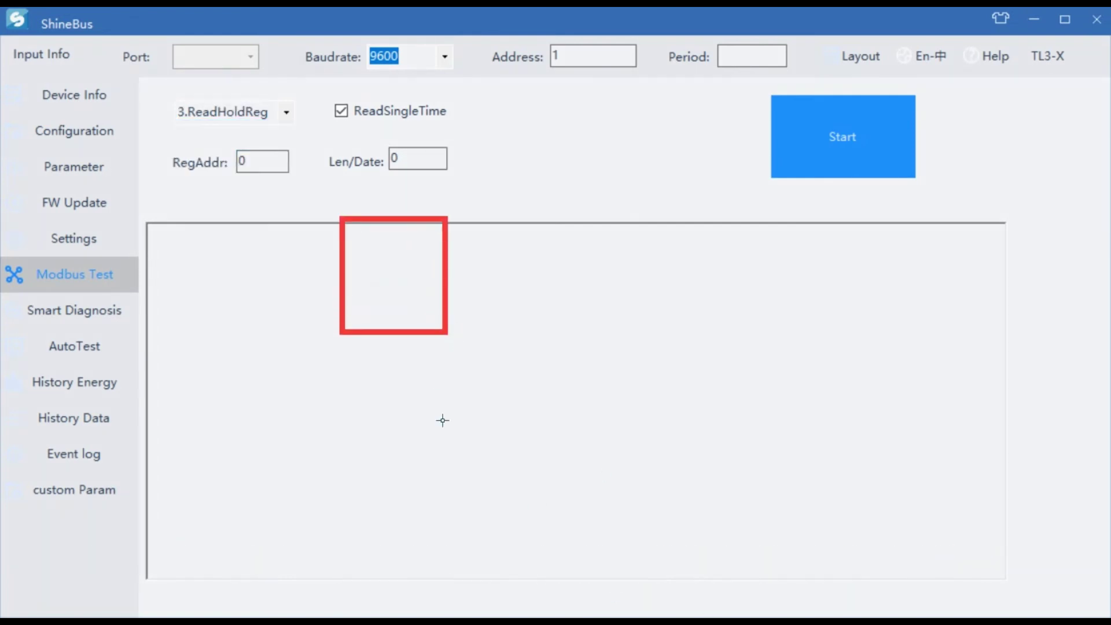
Step: Label the first red box 'Holding Register'
left_click(418, 342)
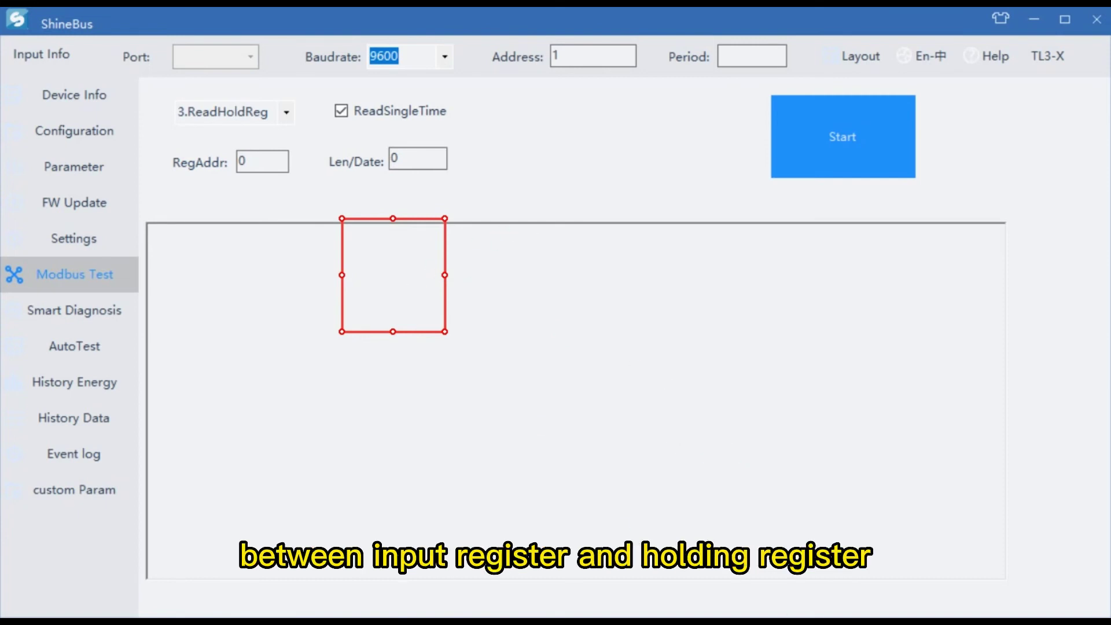
left_click(382, 267)
type("Holding register")
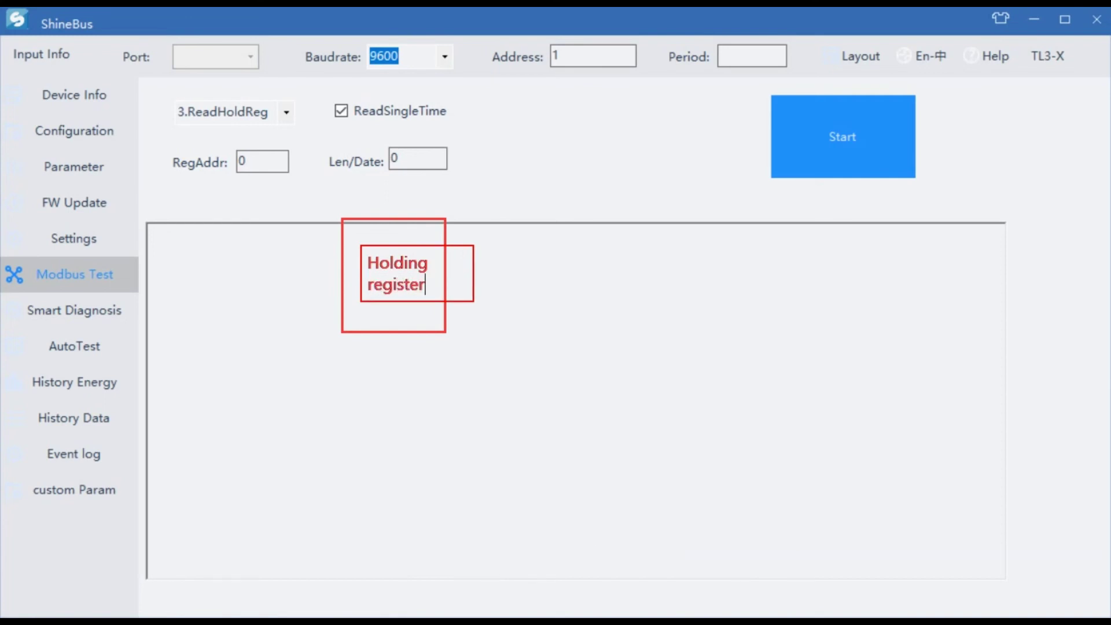
key("BackSpace")
key("BackSpace")
key("BackSpace")
key("BackSpace")
key("BackSpace")
key("BackSpace")
key("BackSpace")
key("BackSpace")
type("Register")
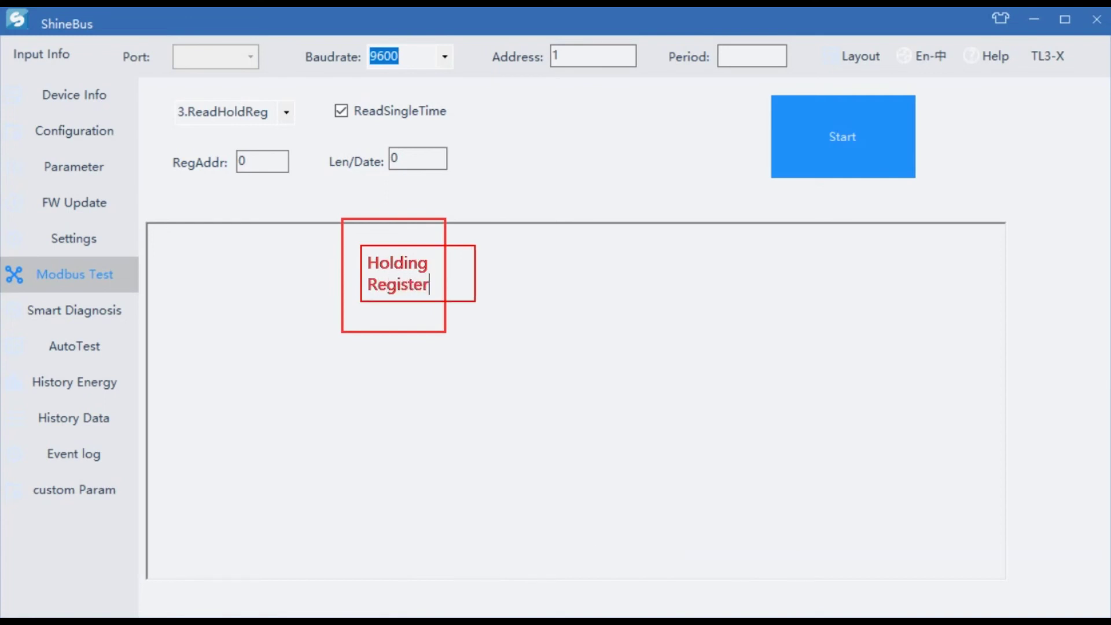
left_click(620, 271)
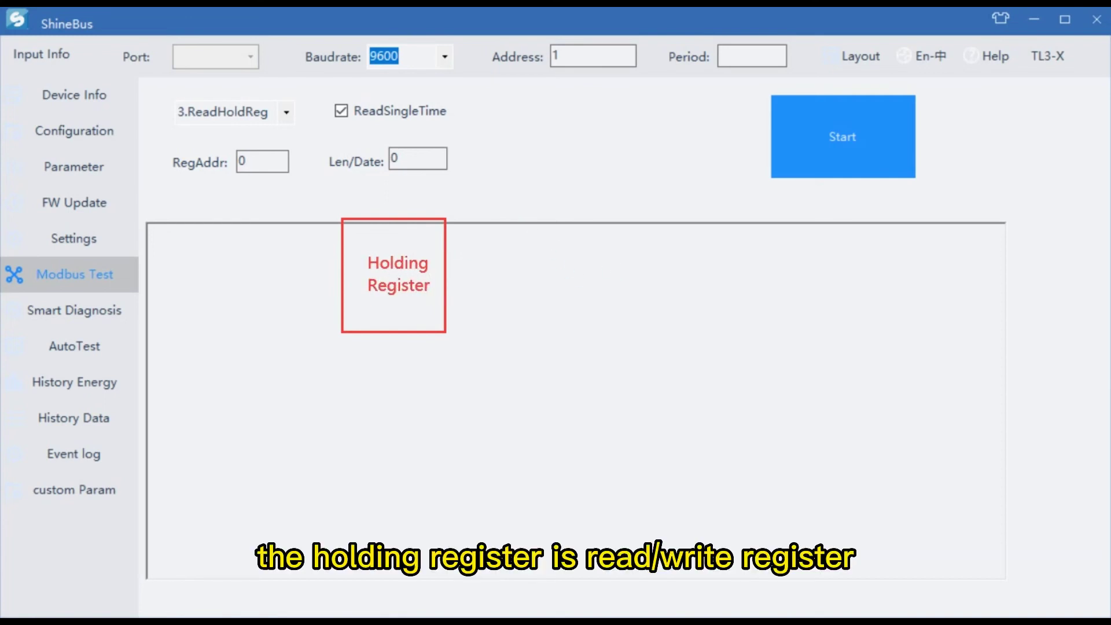
Step: Draw a second red box beside it labelled 'Input Register'
left_click_drag(530, 225, 625, 345)
left_click(530, 232)
type("Input")
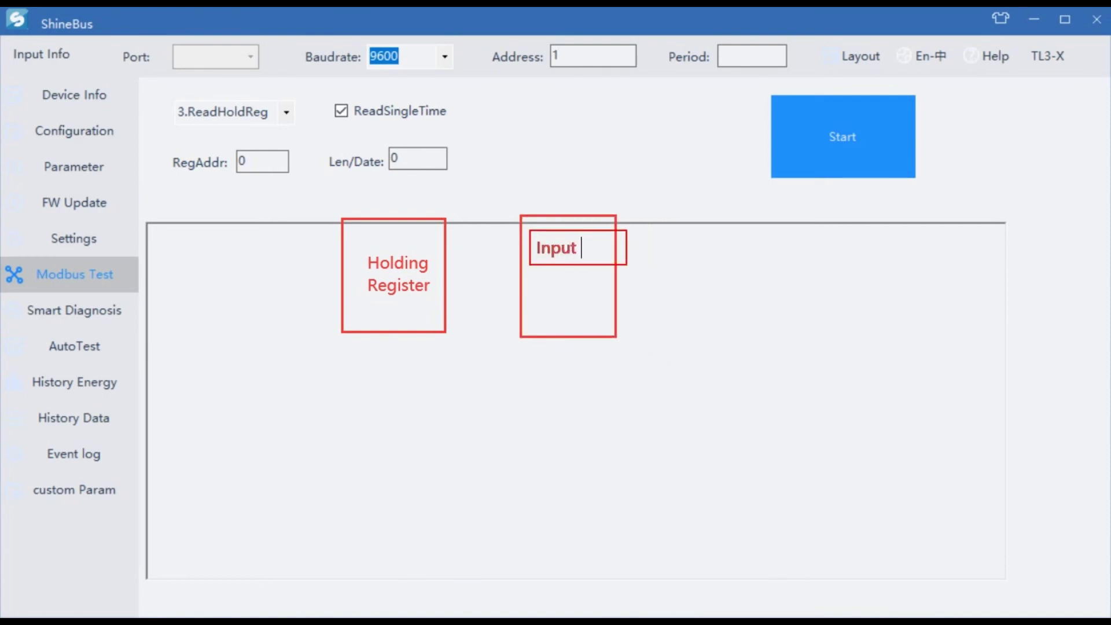
key("Return")
type("Register")
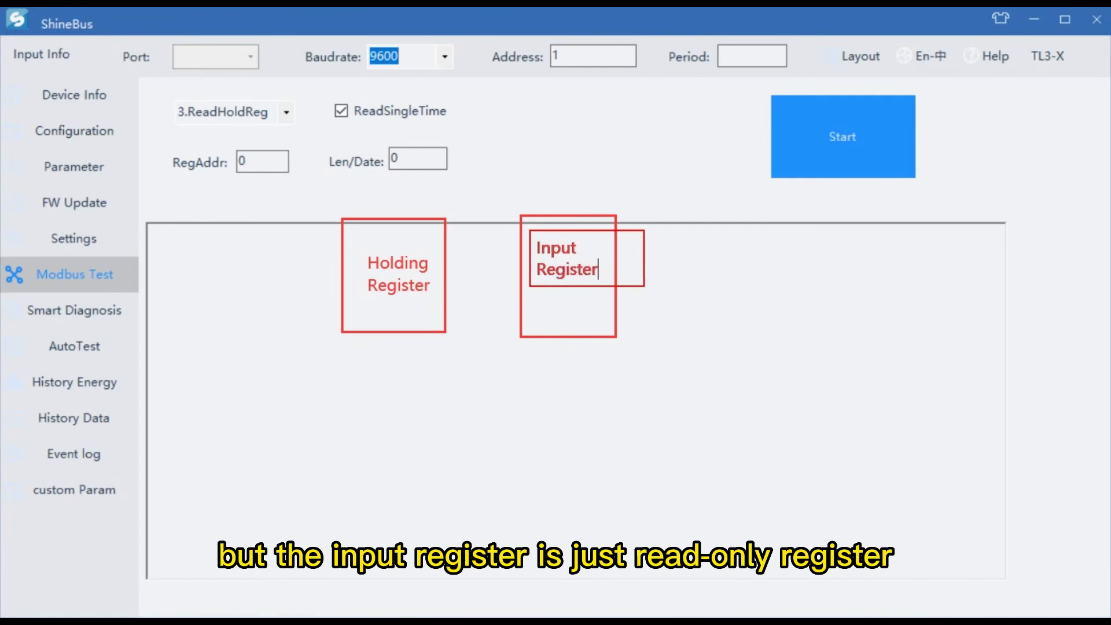
left_click(567, 341)
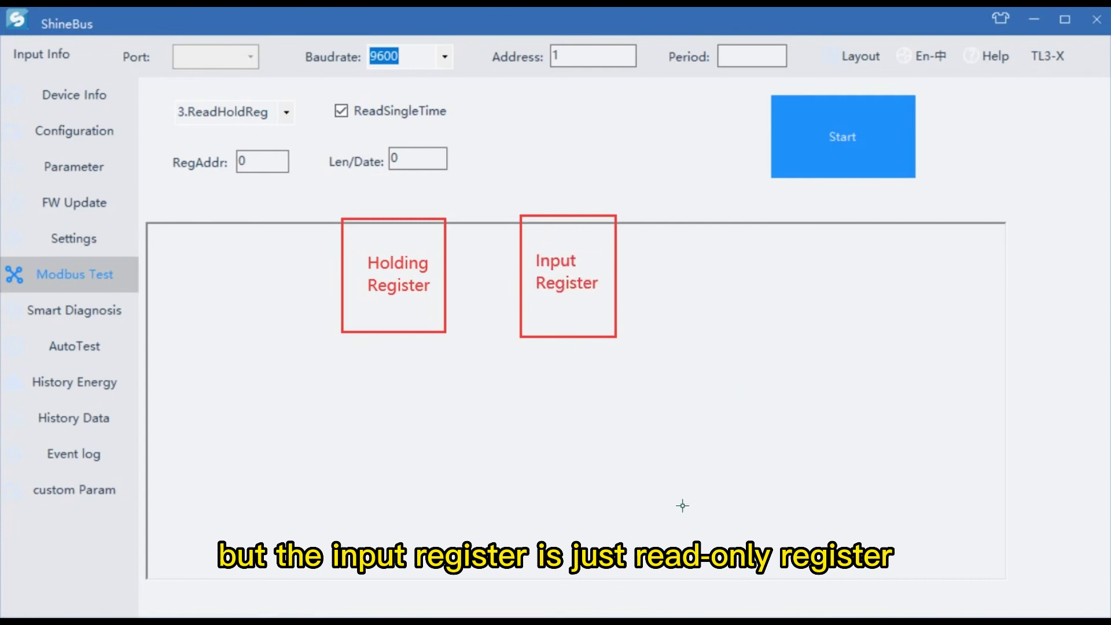
Step: Note 'read/write' under Holding Register and 'read-only' under Input Register
left_click(351, 340)
type("read/write")
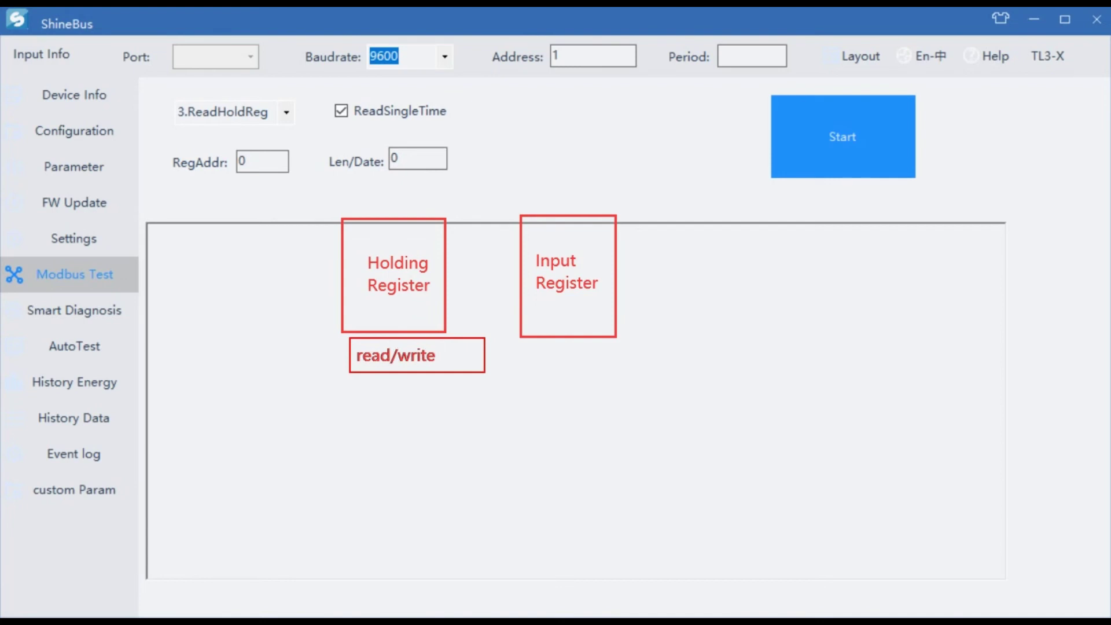
left_click(573, 362)
left_click(532, 342)
type("read-only")
left_click(648, 395)
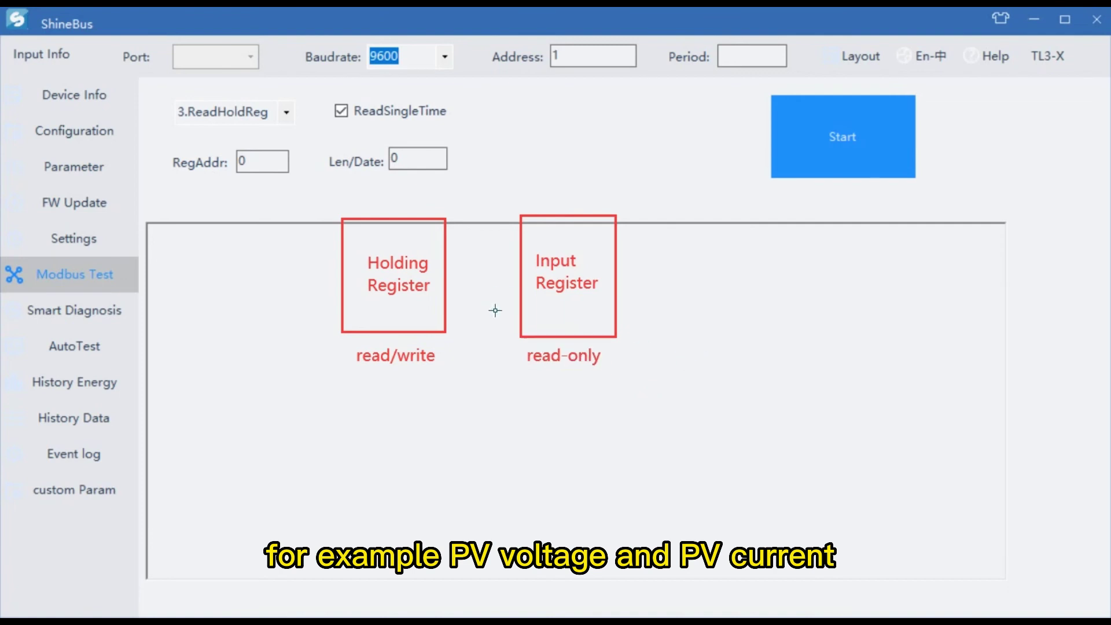
Step: Add a 'PV current/voltage, AC current/voltage' note and two arrows from holding registers to settings
left_click(543, 419)
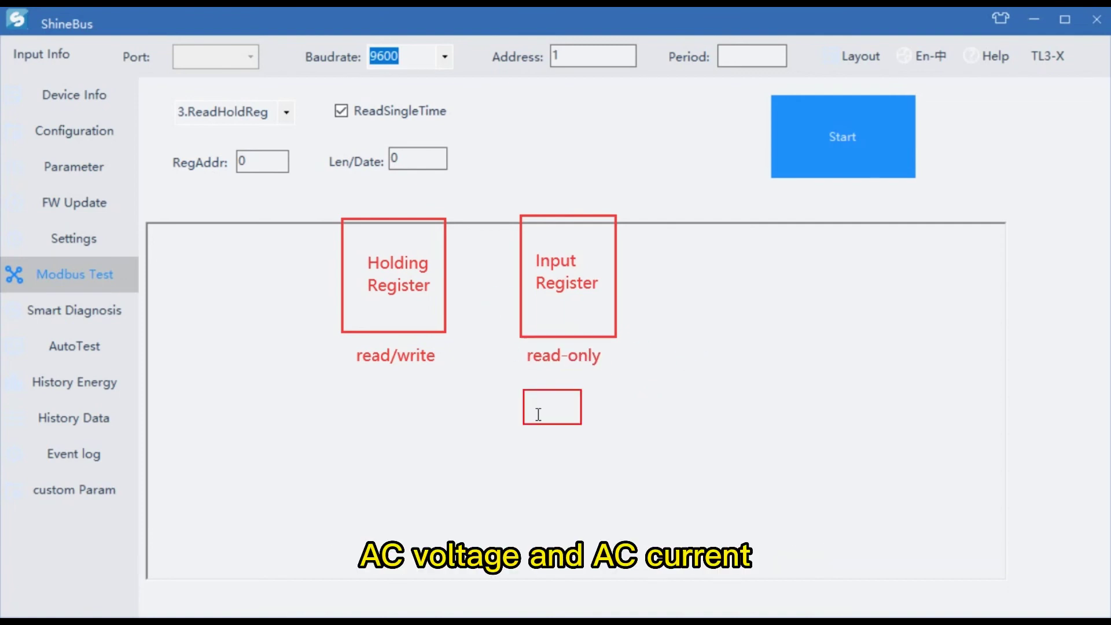
type("PV current")
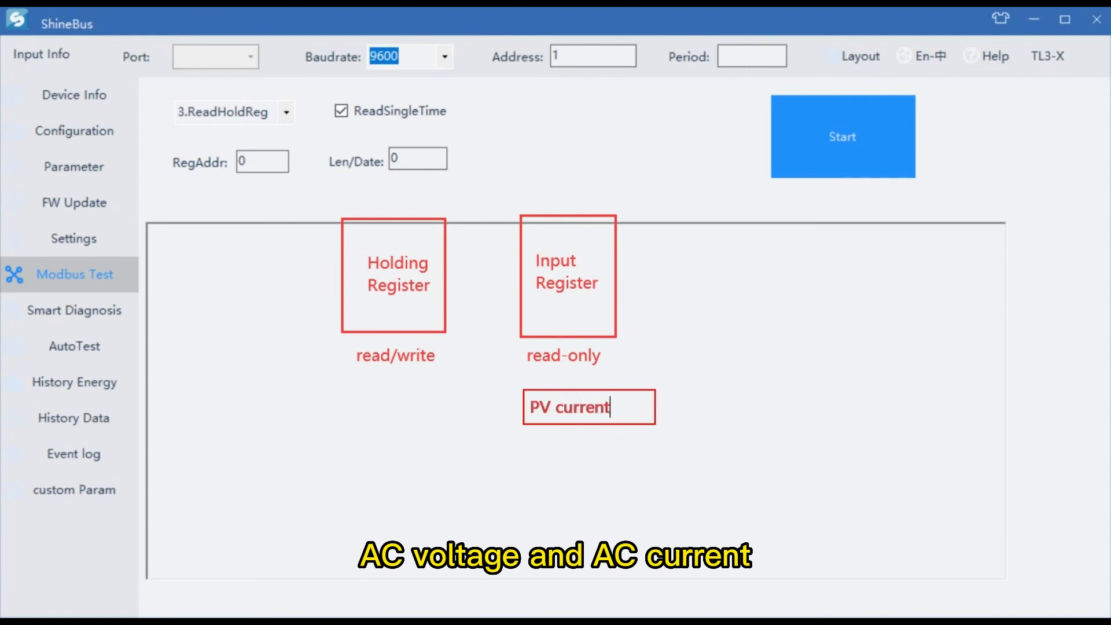
type("/voltage")
key("Return")
type("Grid ")
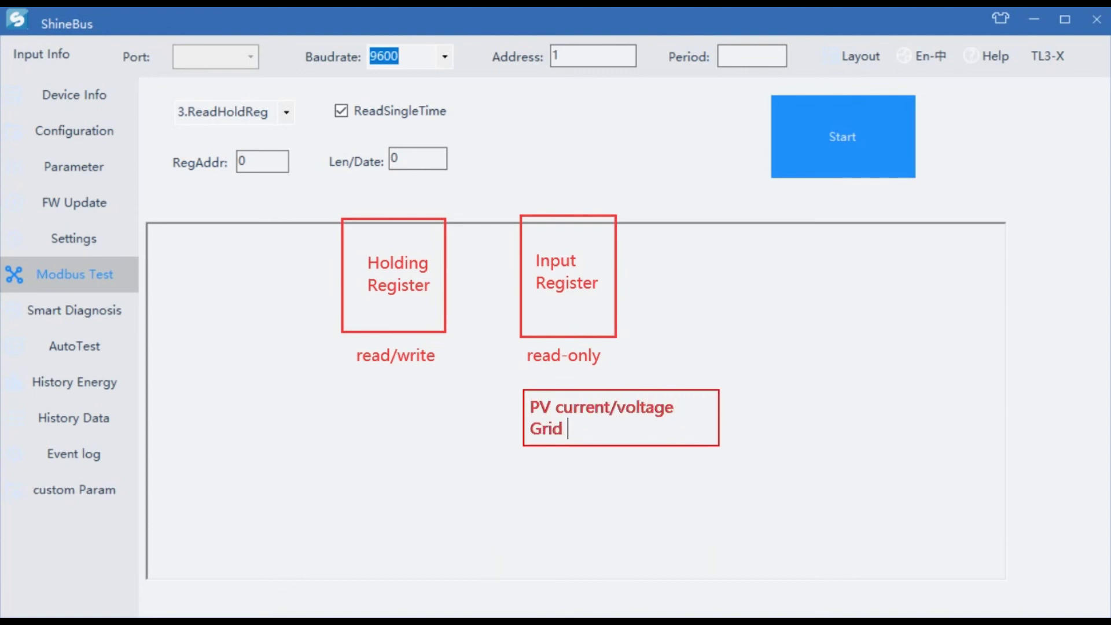
type("cu")
key("BackSpace")
key("BackSpace")
key("BackSpace")
key("BackSpace")
key("BackSpace")
key("BackSpace")
key("BackSpace")
key("BackSpace")
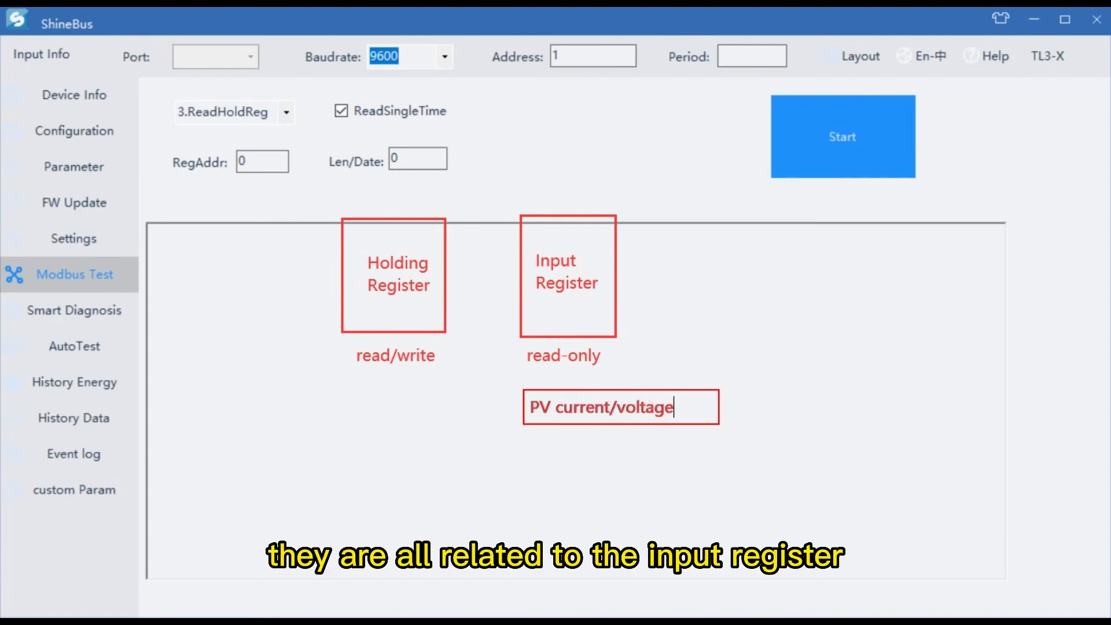
key("Return")
type("AC")
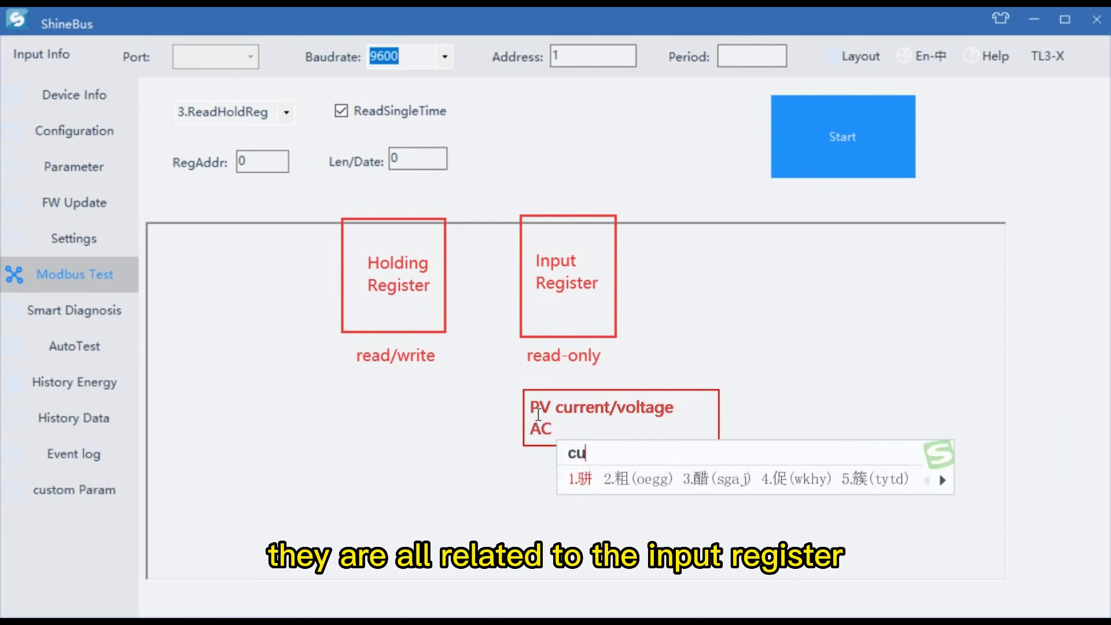
type(" currernt /voltage")
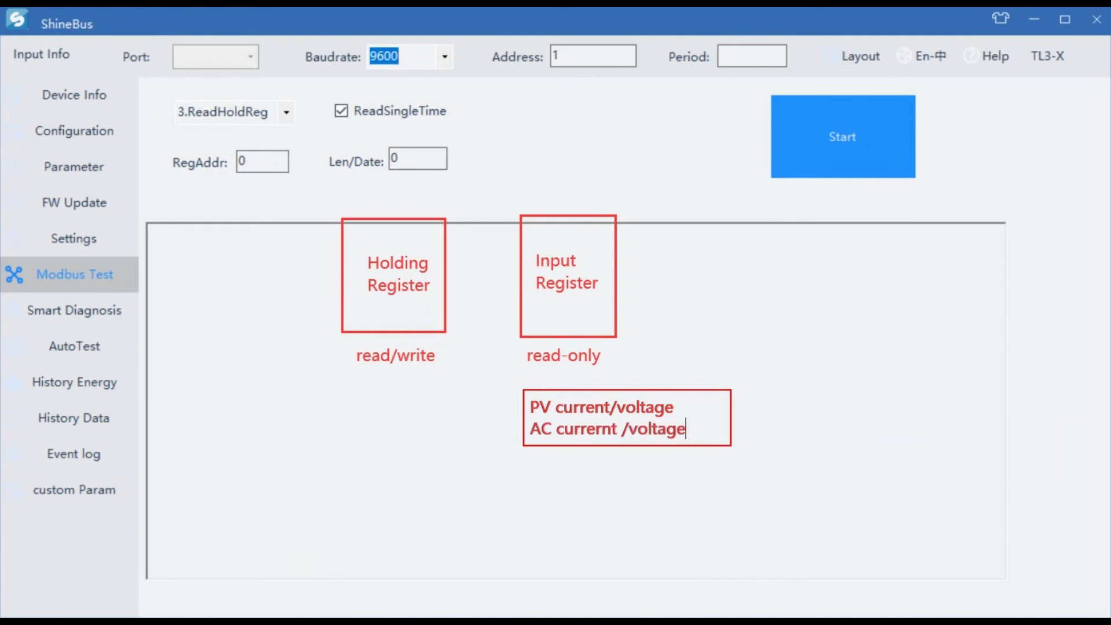
left_click(342, 290)
mouse_move(327, 276)
left_mouse_down()
mouse_move(78, 158)
mouse_move(110, 168)
left_mouse_up()
left_click_drag(316, 297, 103, 238)
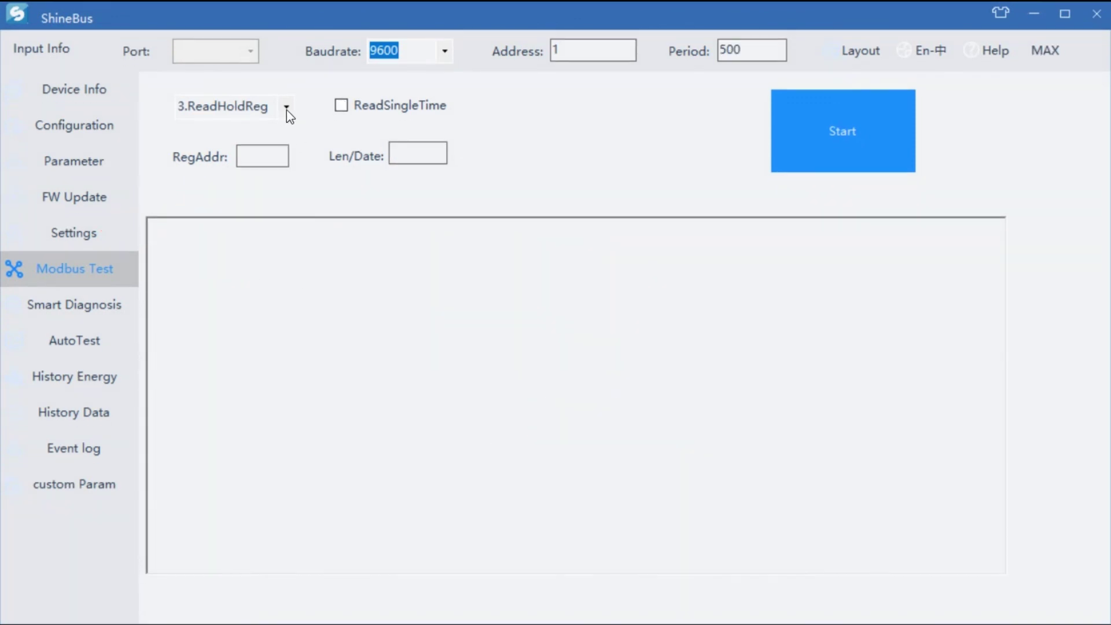
Step: Keep 3.ReadHoldReg as the function, turn off ReadSingleTime, and set Period to 1000
left_click(286, 109)
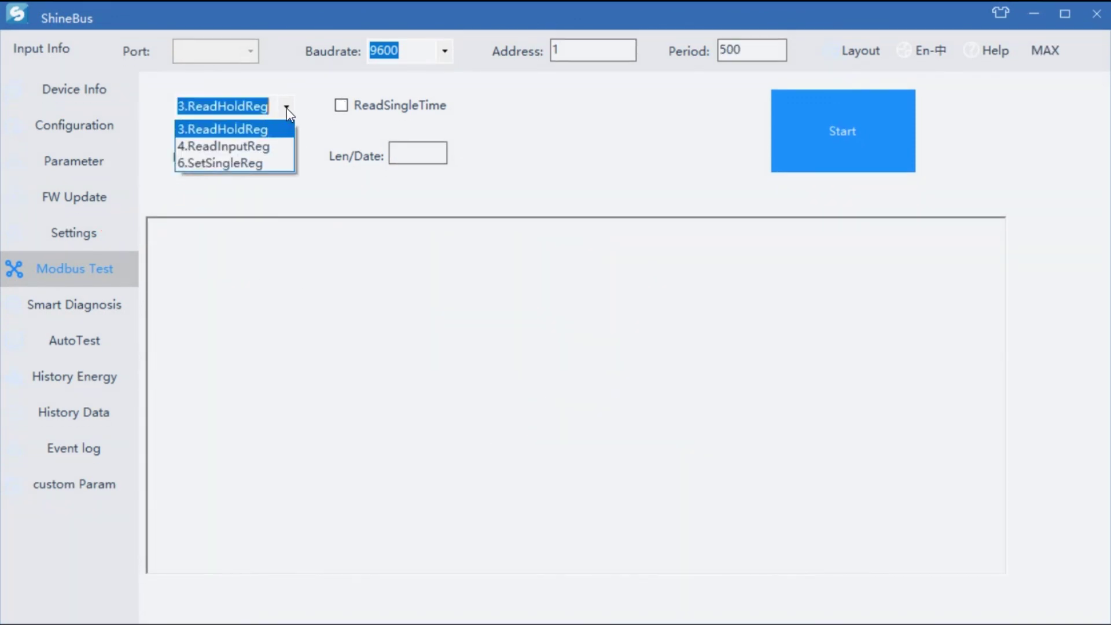
left_click(249, 127)
left_click(341, 109)
left_click(342, 107)
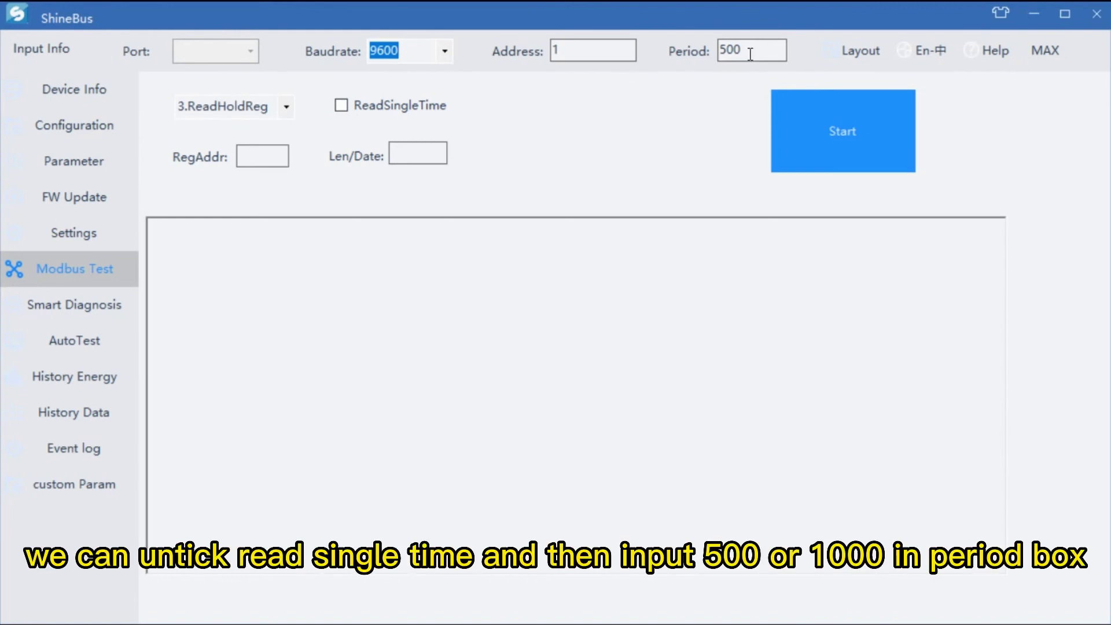
left_click_drag(751, 54, 683, 52)
type("1000")
left_click_drag(768, 60, 703, 50)
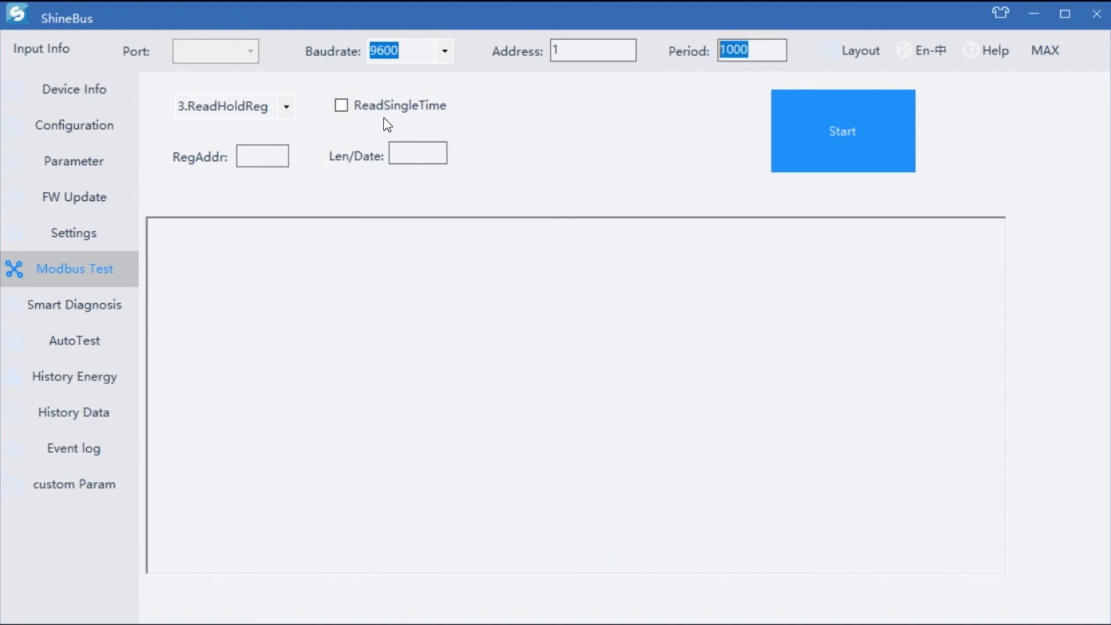
Step: Set RegAddr to 64 and Len/Date to 4
left_click(258, 172)
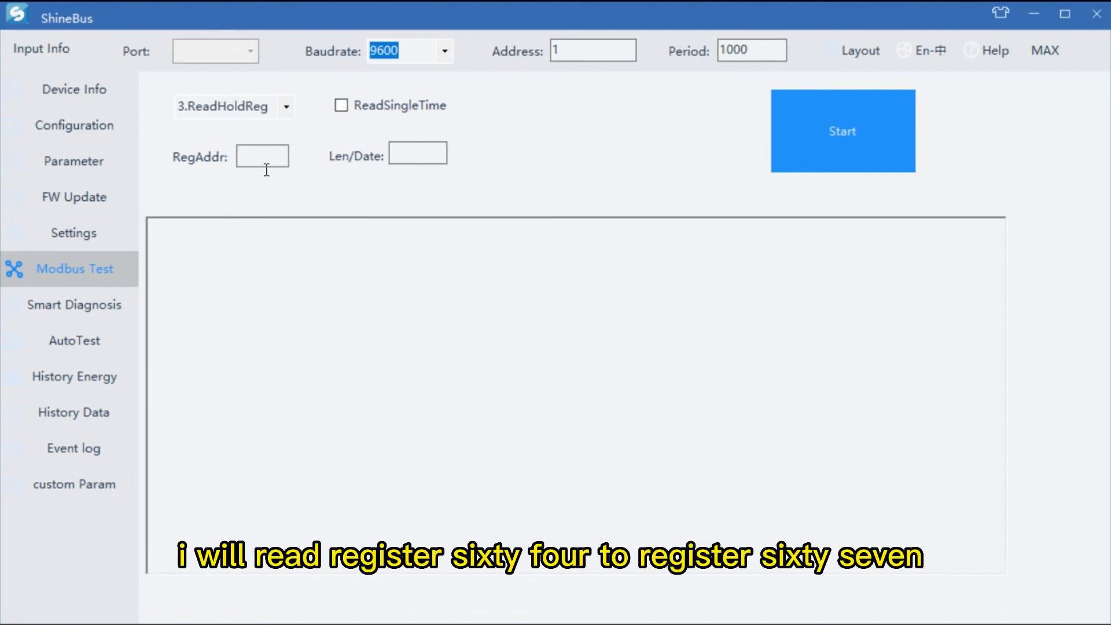
type("64")
left_click(423, 166)
type("4")
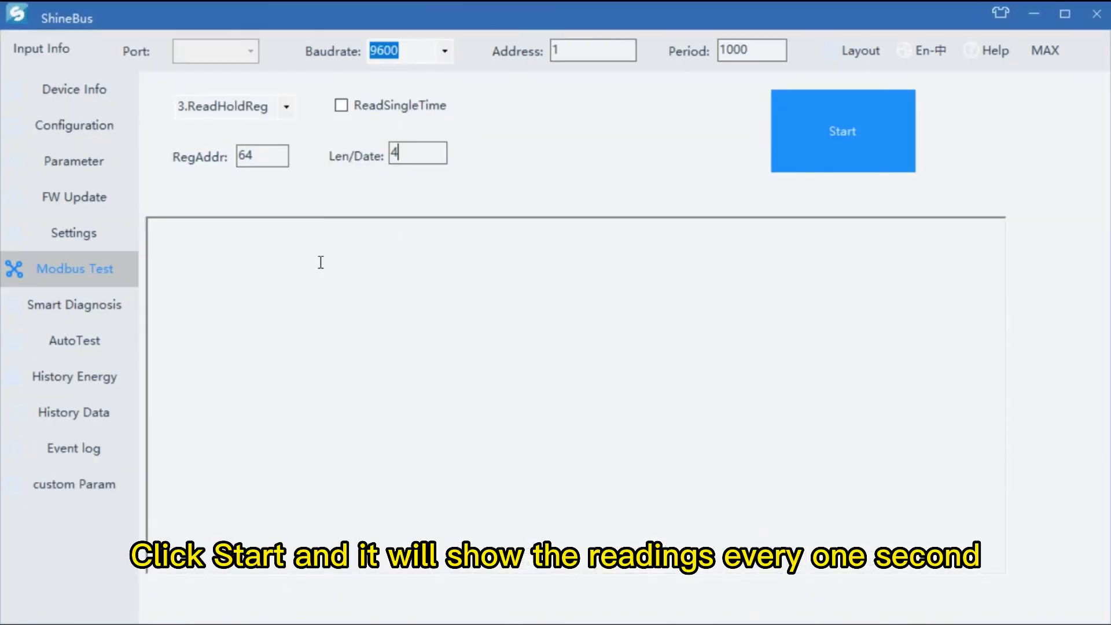
Step: Write the note 'reading 64 - 67 register values' in the output area
left_click(247, 263)
type("reading")
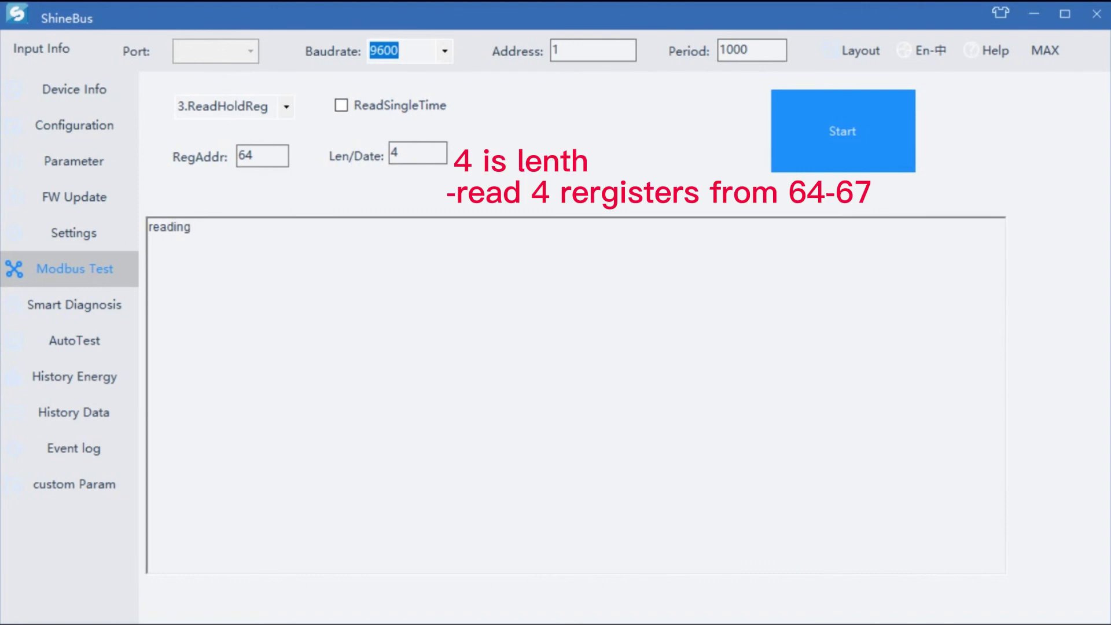
type("64 - 67 register")
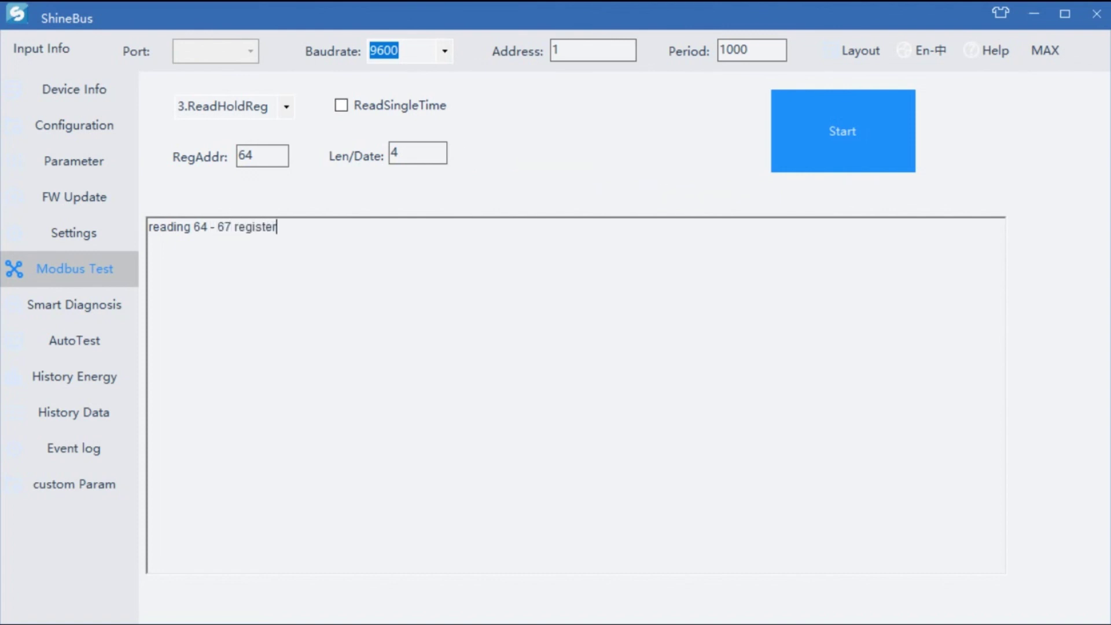
type(" values")
Step: Switch the function to 6.SetSingleReg and clear the Len/Date value of 4
left_click(287, 108)
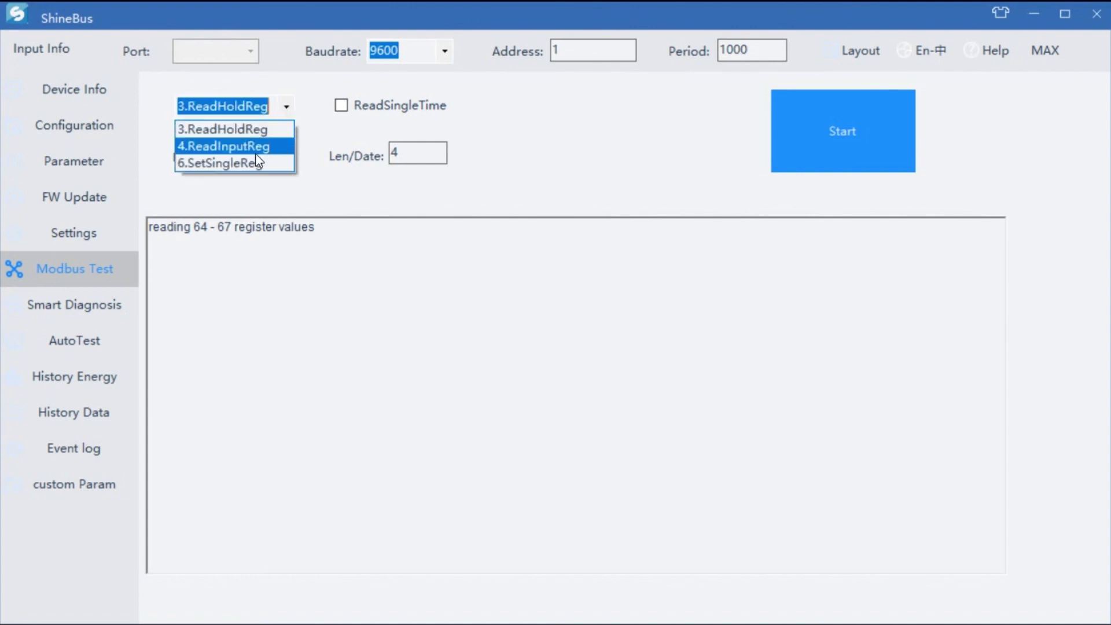
left_click(252, 156)
double_click(391, 154)
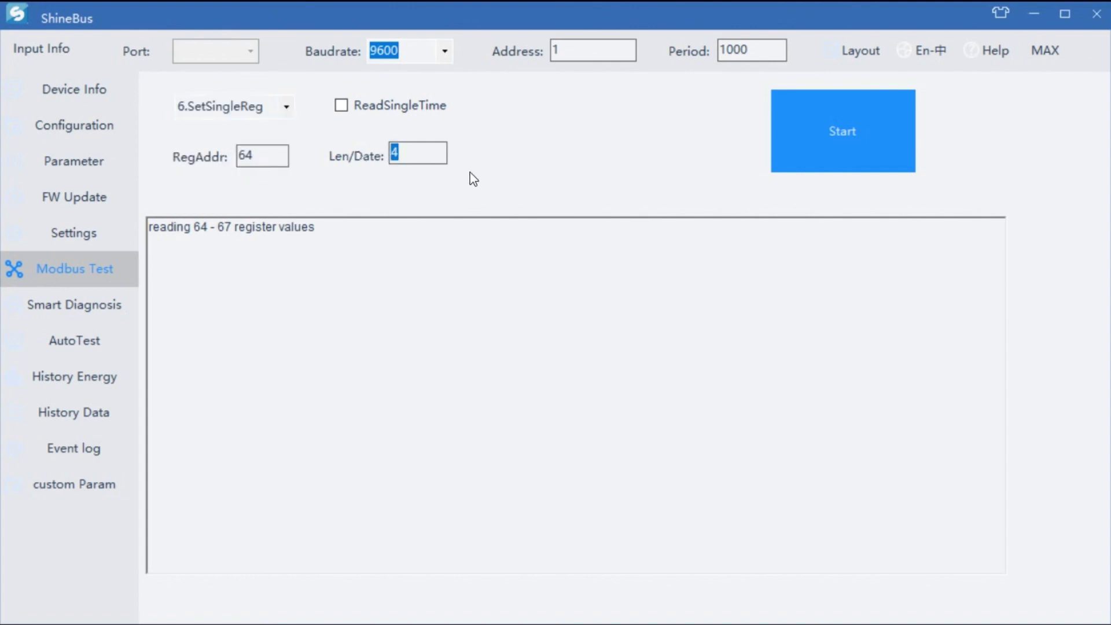
key("BackSpace")
Step: Box the Len/Date input and add arrowed 'read' and 'write' labels pointing at it
left_click_drag(322, 142, 397, 178)
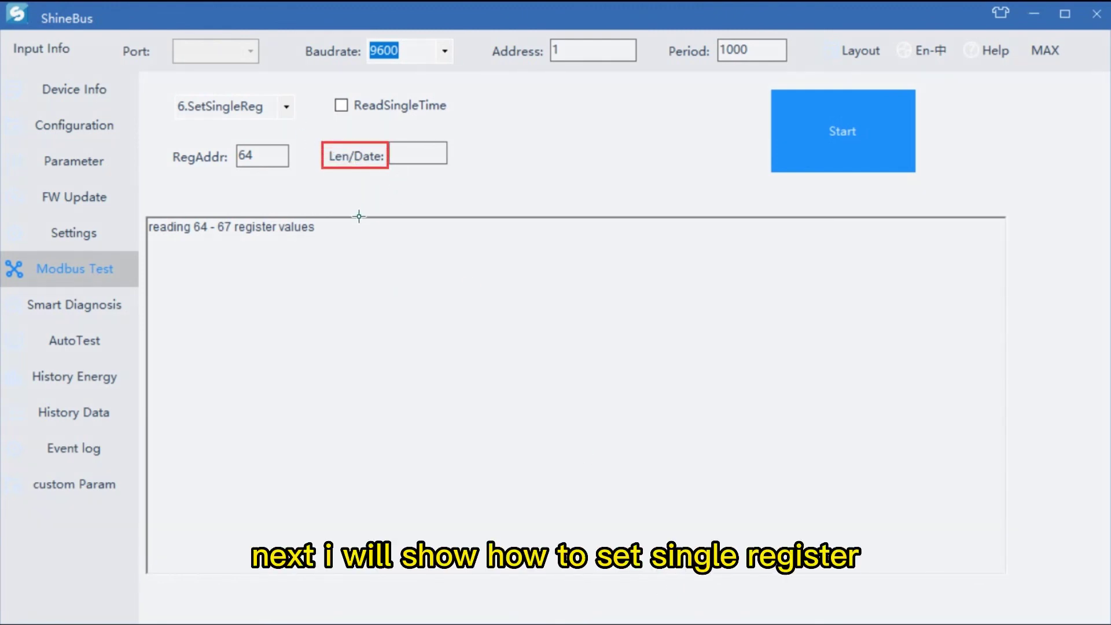
mouse_move(345, 208)
left_mouse_down()
mouse_move(339, 163)
mouse_move(392, 224)
left_mouse_up()
type("read")
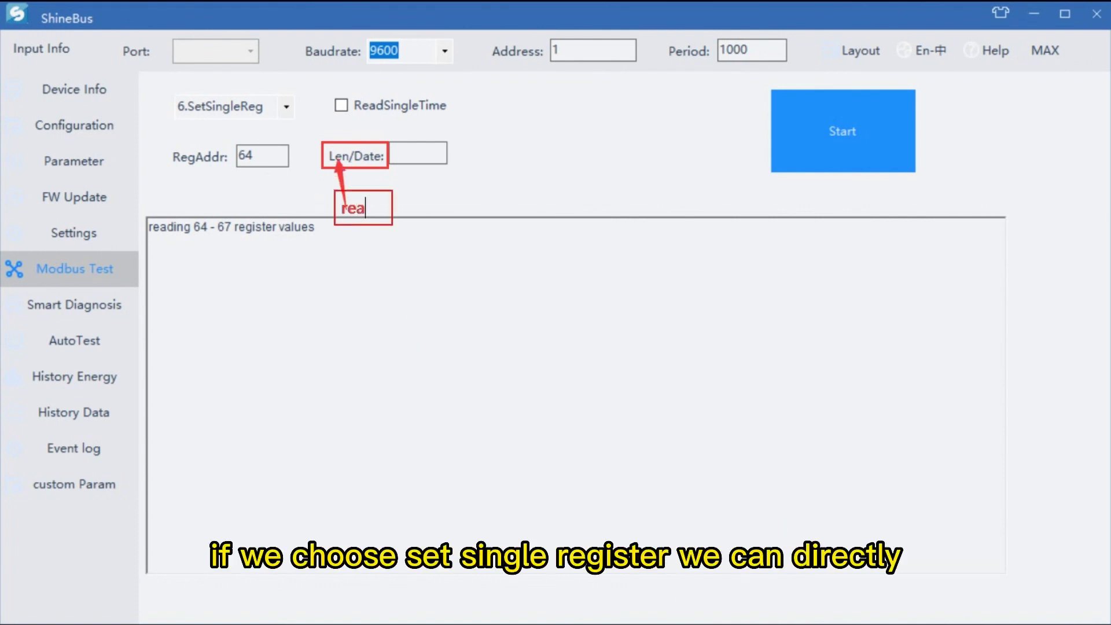
left_click(445, 194)
left_click_drag(404, 187, 463, 224)
type("write")
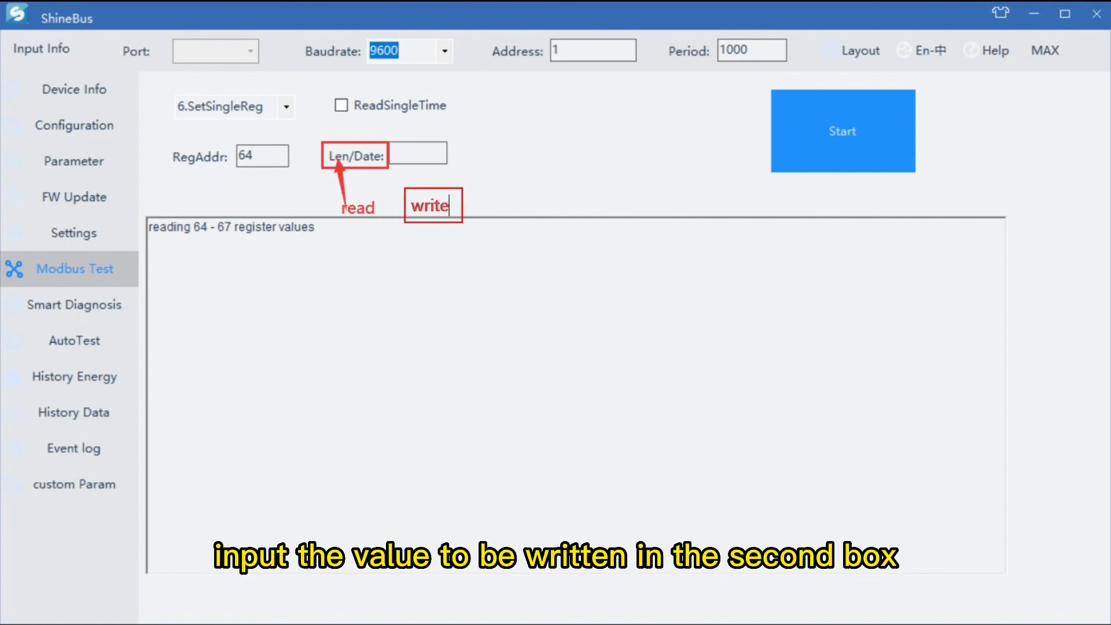
left_click(441, 209)
left_click_drag(466, 193, 371, 161)
key("ctrl+z")
Step: Nudge the 'read' label slightly down and to the left
left_click(356, 215)
left_click_drag(356, 217, 341, 220)
left_click(556, 302)
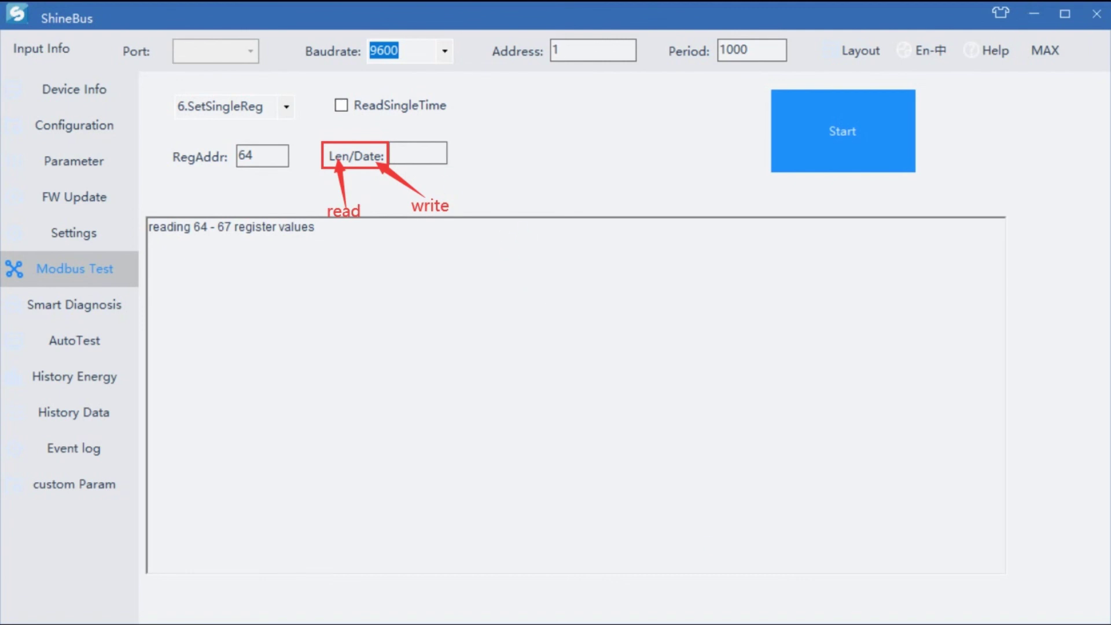
left_click(509, 324)
Step: Try 2000 as the write value, clear it, and check register 64 in the PDF register map
key("alt+Tab")
key("alt+Tab")
left_click(429, 153)
type("2000")
key("BackSpace")
key("BackSpace")
key("BackSpace")
key("BackSpace")
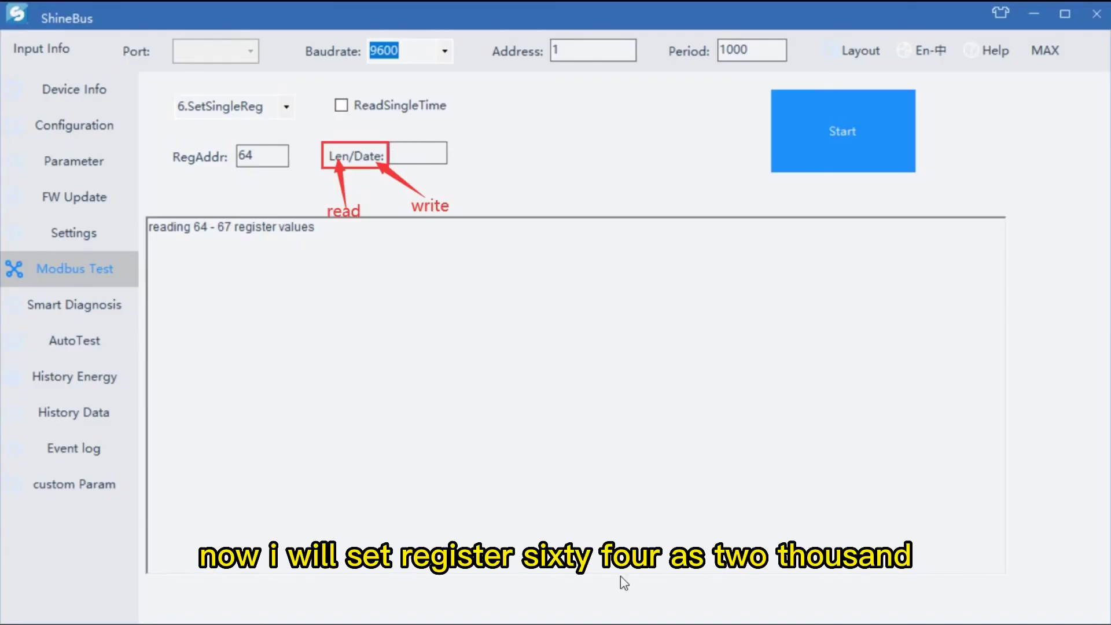
key("alt+Tab")
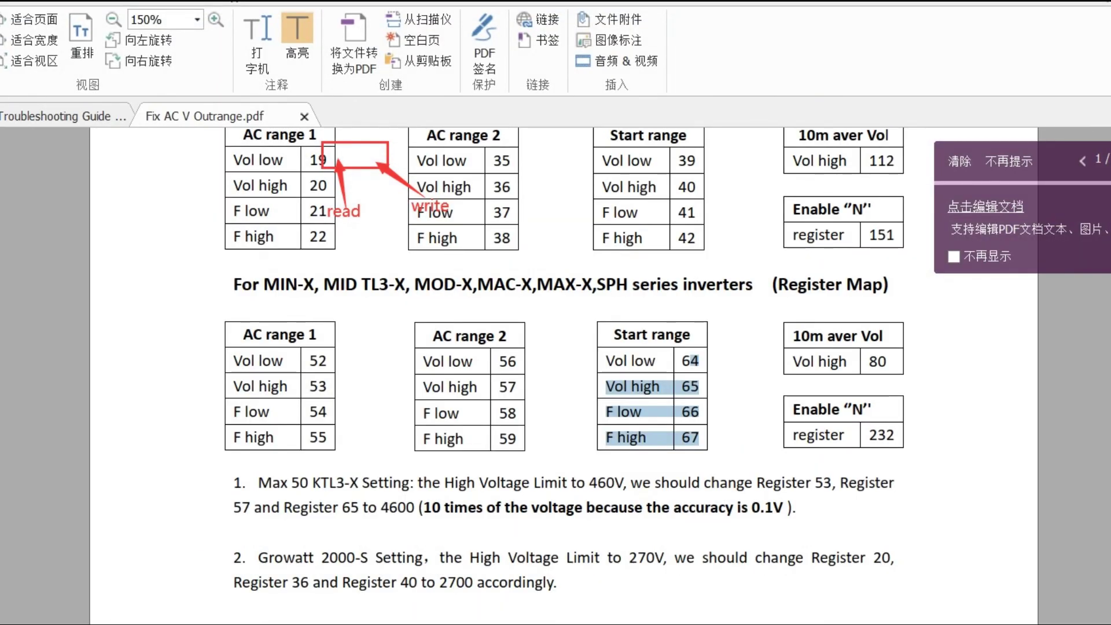
key("alt+Tab")
left_click(428, 156)
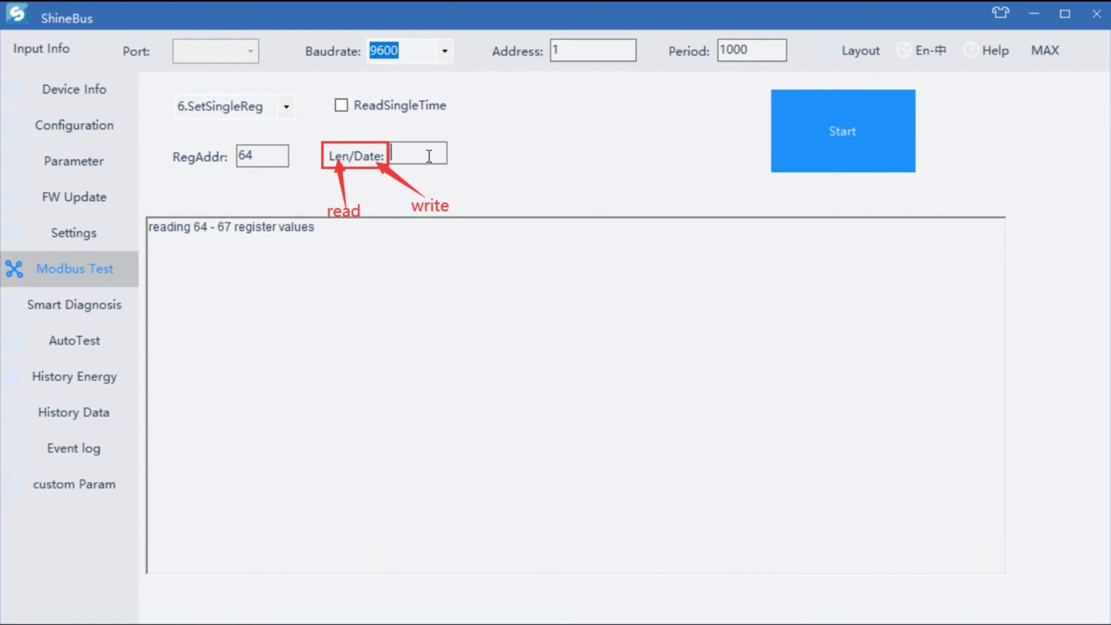